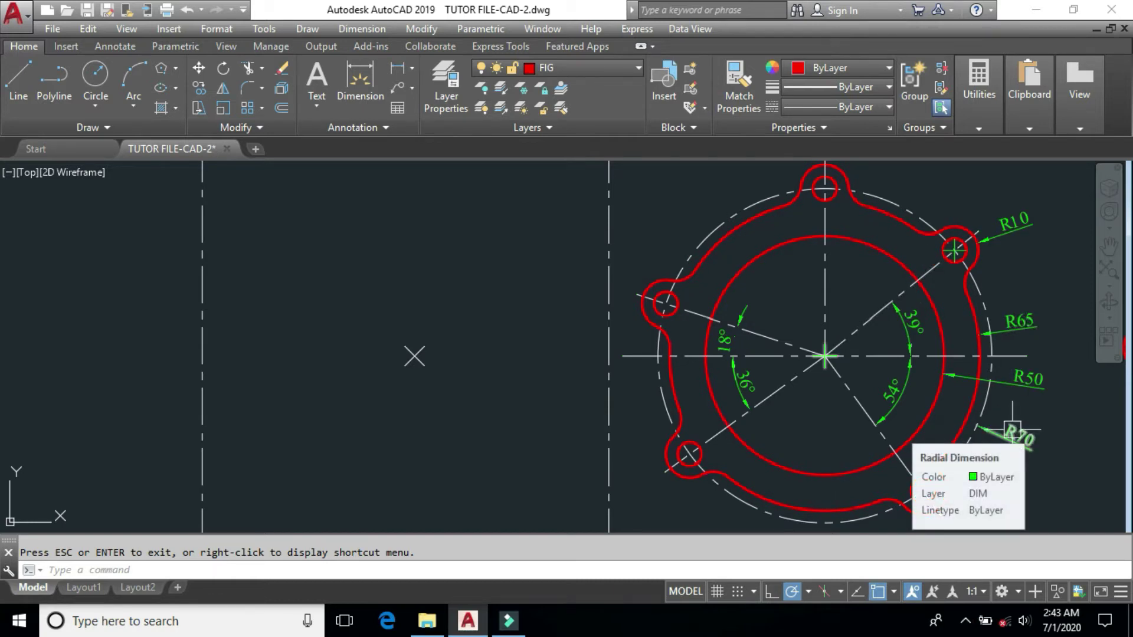
# - End the trim and pan back to the flange reference beside the empty area with its centre point
pyautogui.moveTo(1037, 405)
pyautogui.mouseDown(button='middle')
pyautogui.moveTo(716, 400)
pyautogui.moveTo(586, 412)
pyautogui.mouseUp(button='middle')
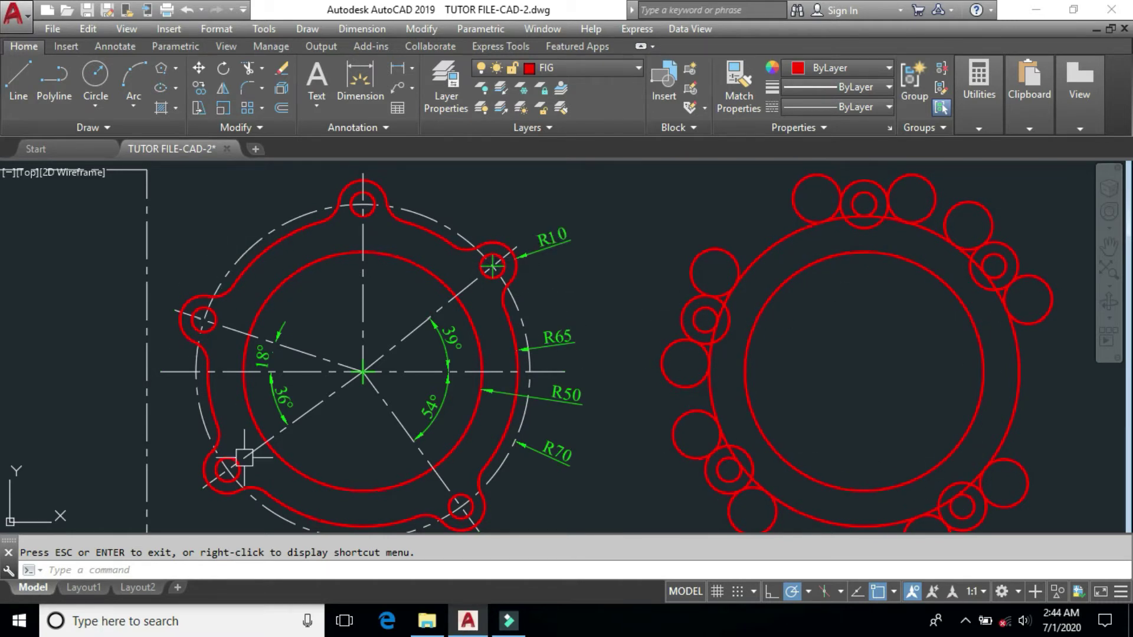
pyautogui.press('Escape')
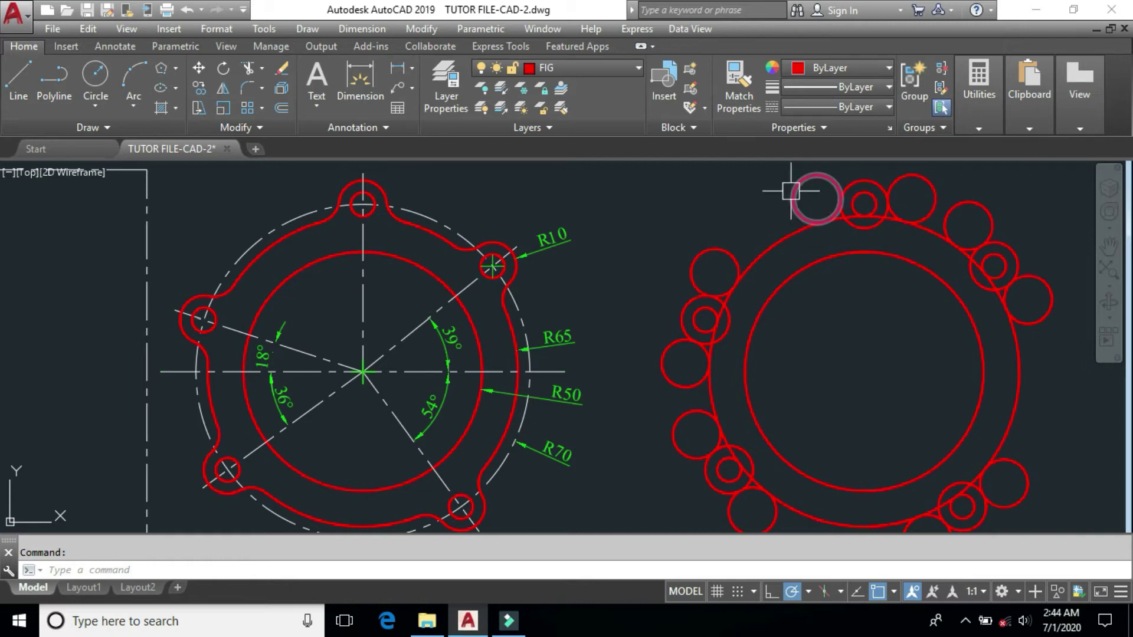
pyautogui.moveTo(279, 370); pyautogui.dragTo(671, 358, button='middle')
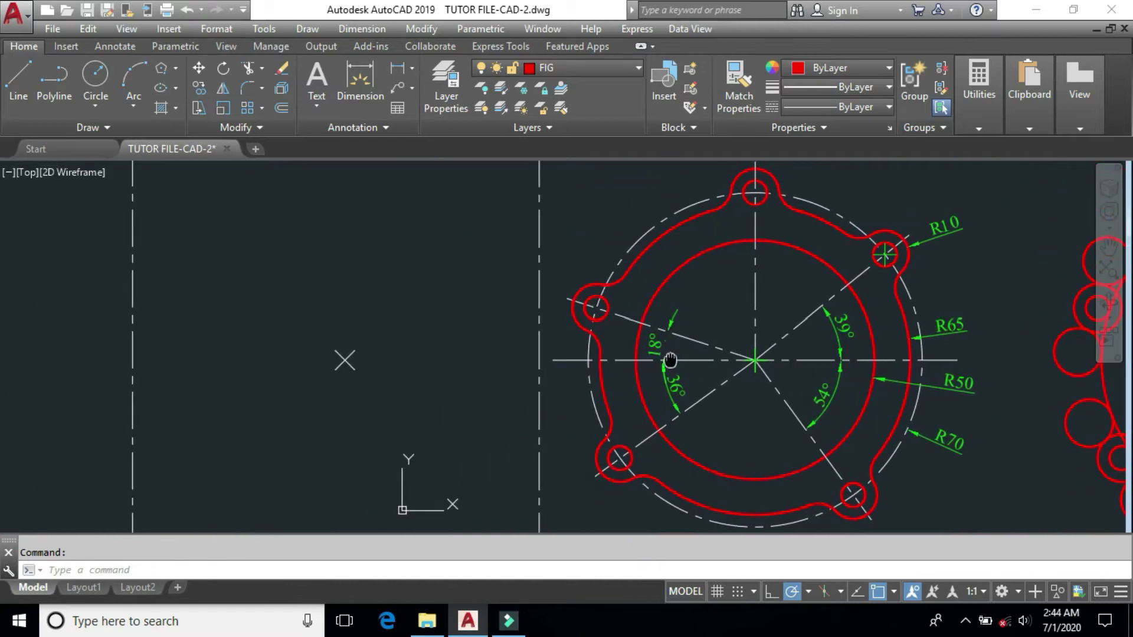
pyautogui.moveTo(670, 343); pyautogui.dragTo(696, 346, button='middle')
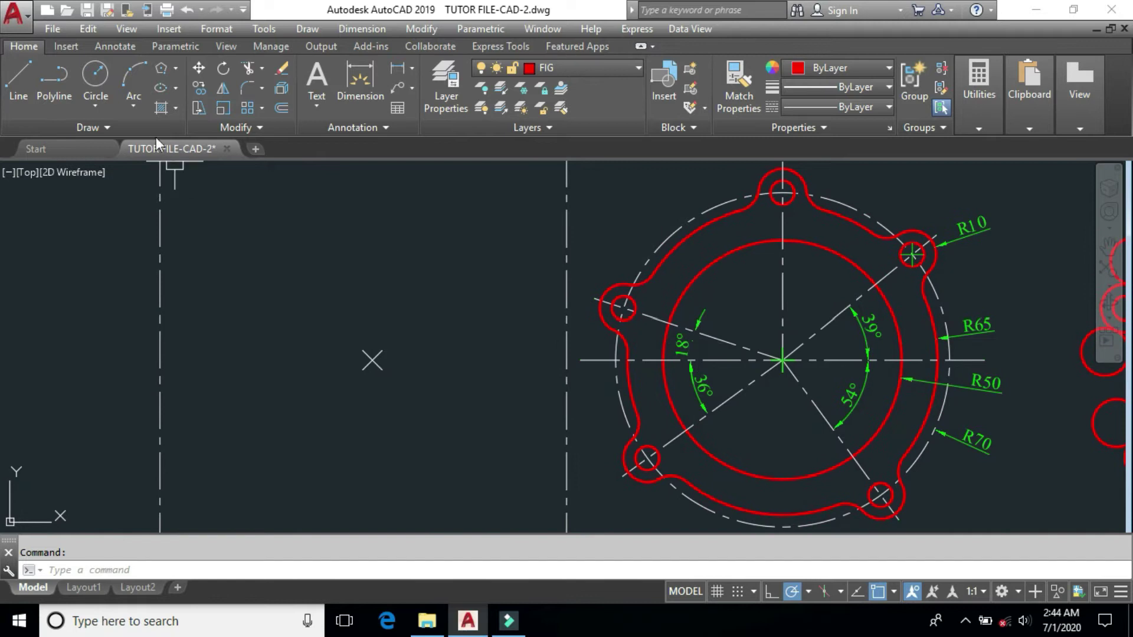
# - Draw a radius-50 circle centred on the point marker, with Node object snap turned on
pyautogui.click(101, 108)
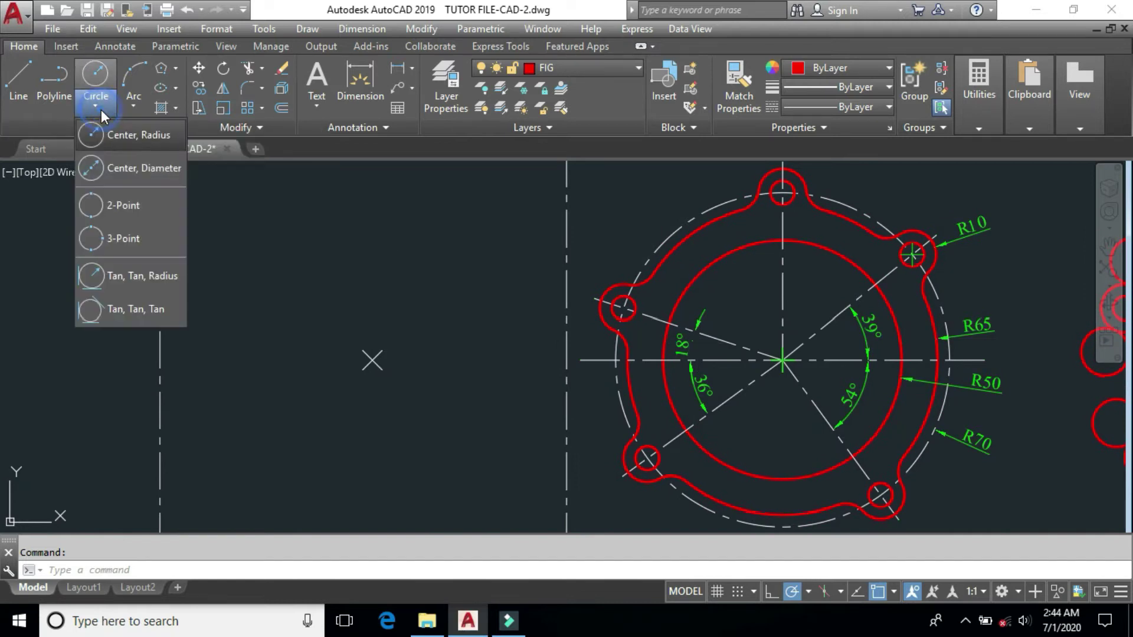
pyautogui.click(114, 137)
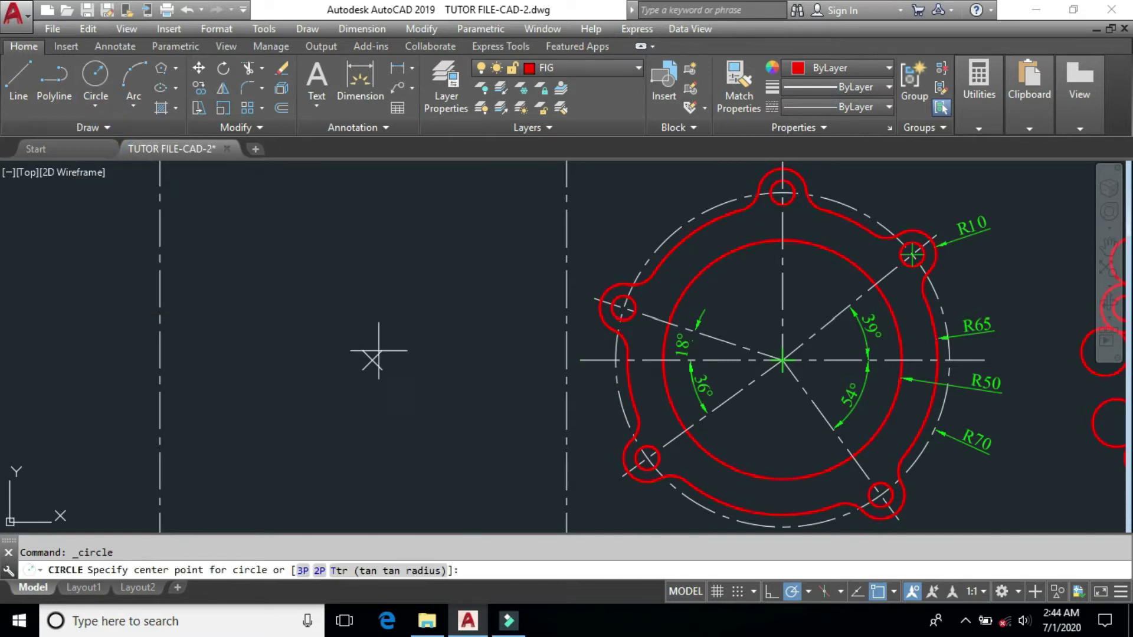
pyautogui.click(894, 592)
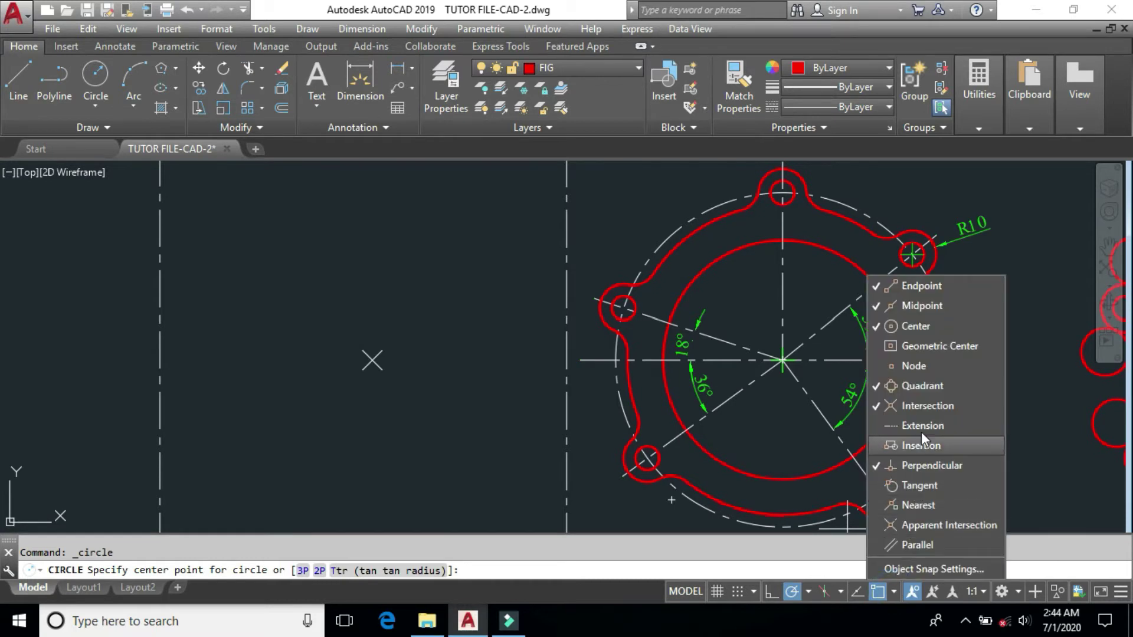
pyautogui.click(919, 368)
pyautogui.click(514, 339)
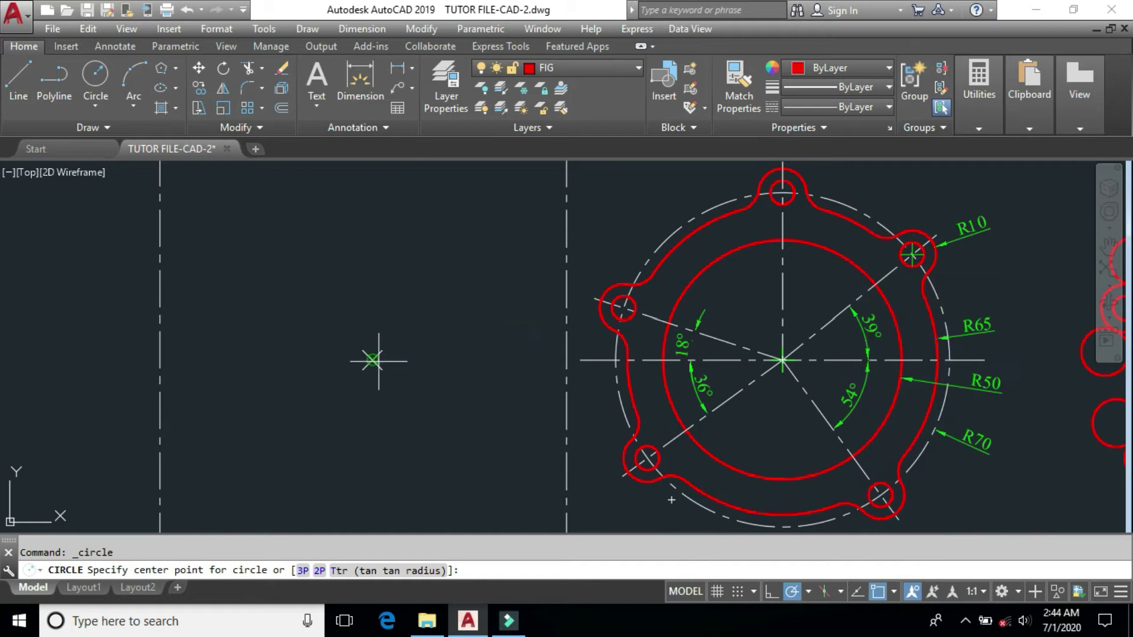
pyautogui.click(372, 360)
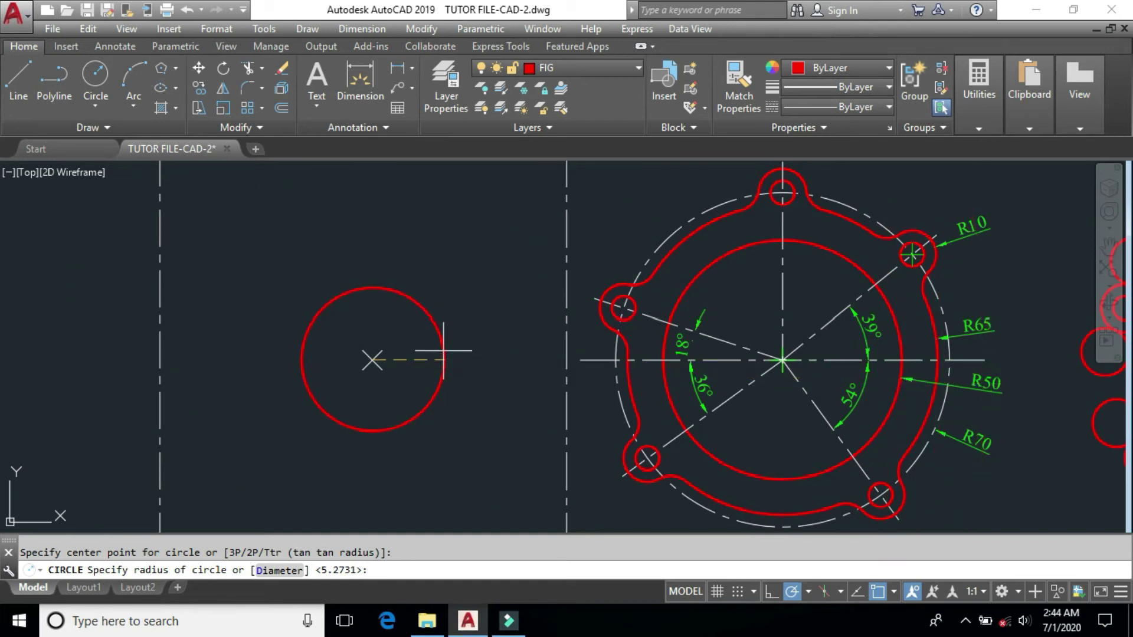
pyautogui.press('Return')
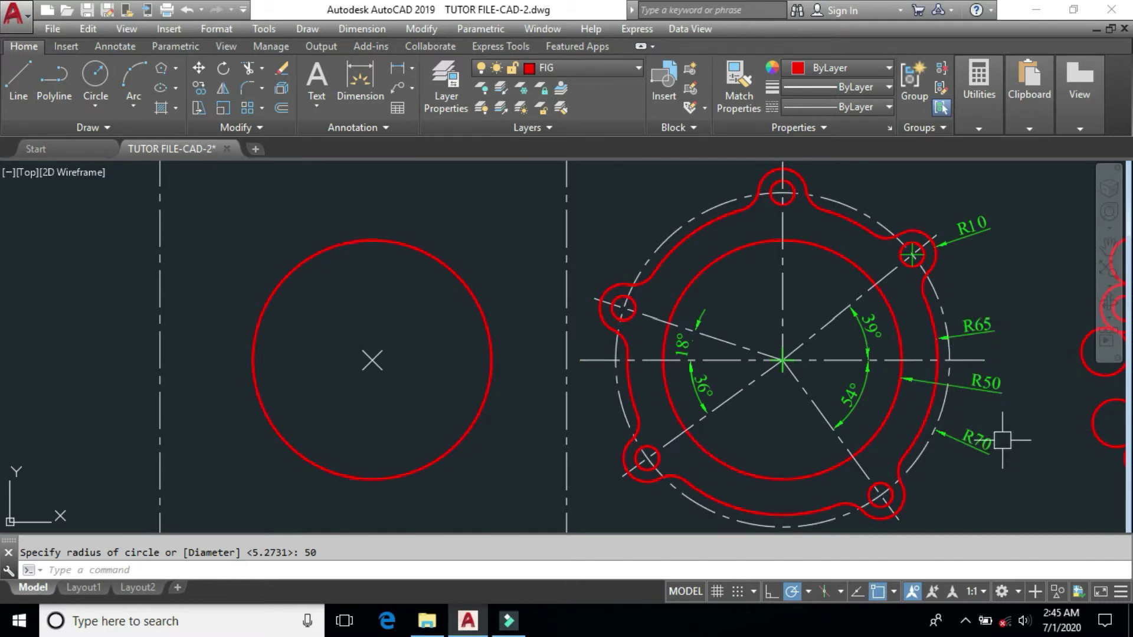
pyautogui.moveTo(989, 445)
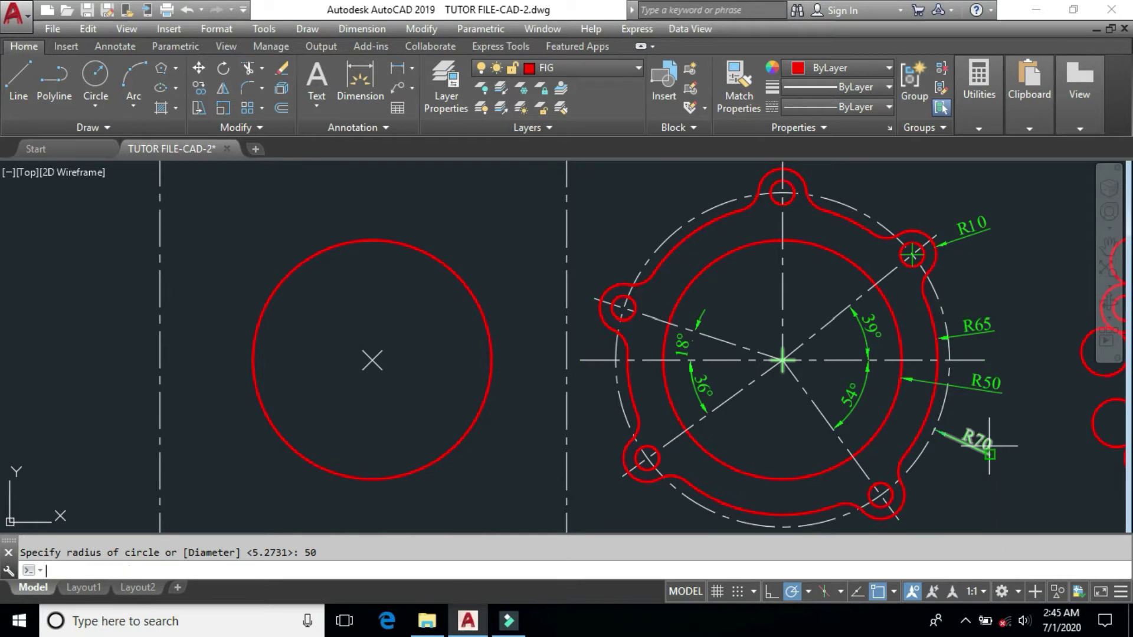
pyautogui.press('Return')
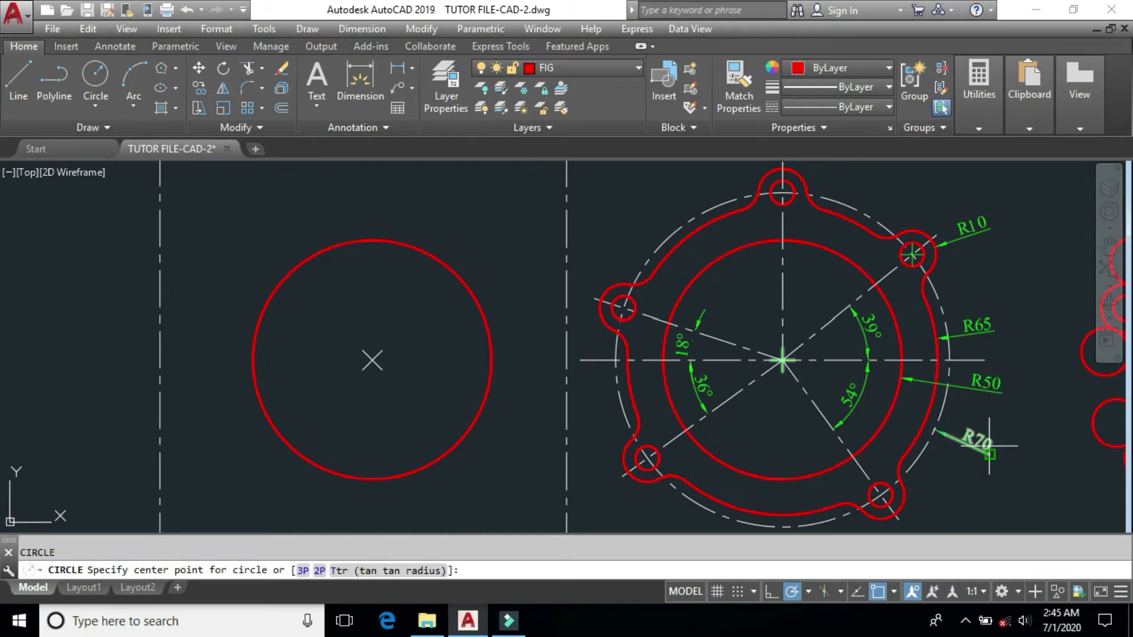
# - Add radius-65 and radius-70 circles on the same centre as the radius-50 circle
pyautogui.click(389, 367)
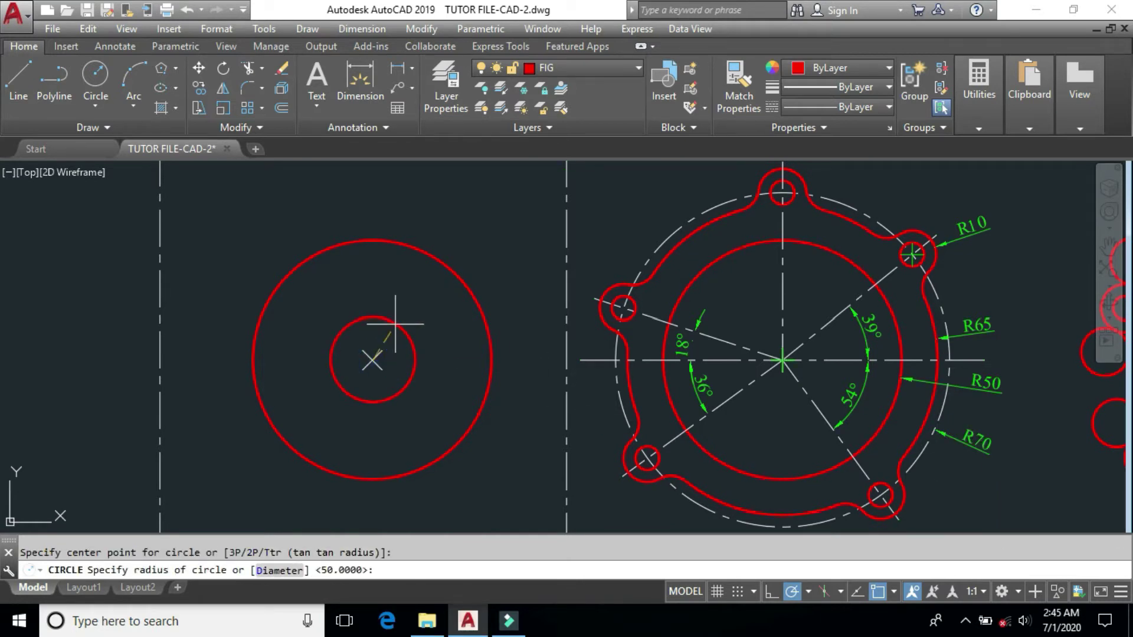
pyautogui.write('65')
pyautogui.press('Return')
pyautogui.press('Return')
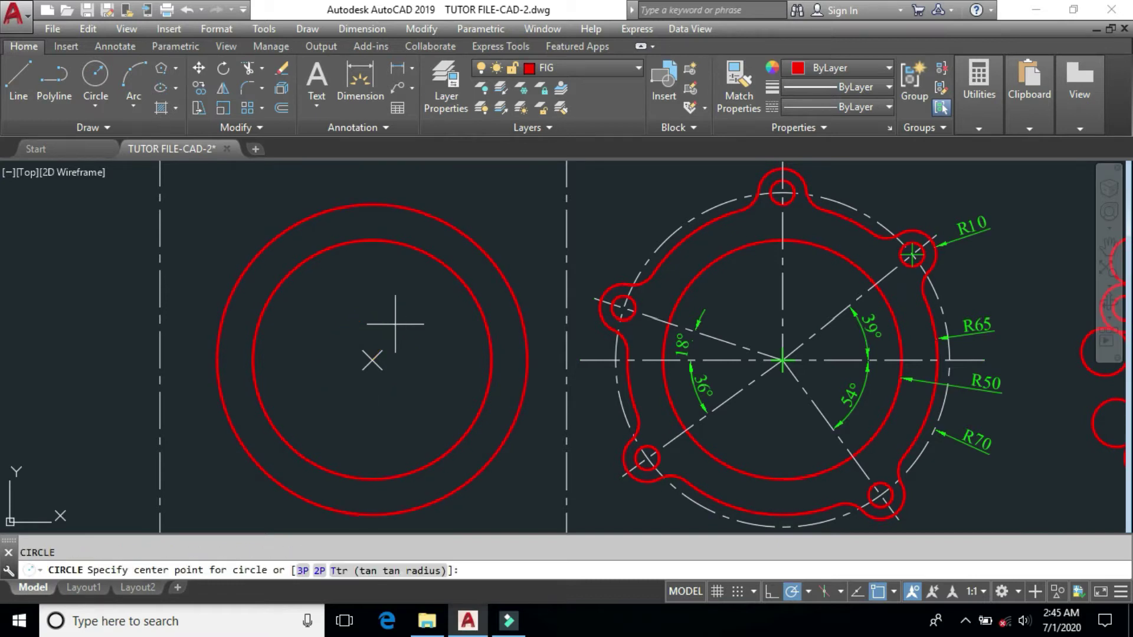
pyautogui.click(372, 355)
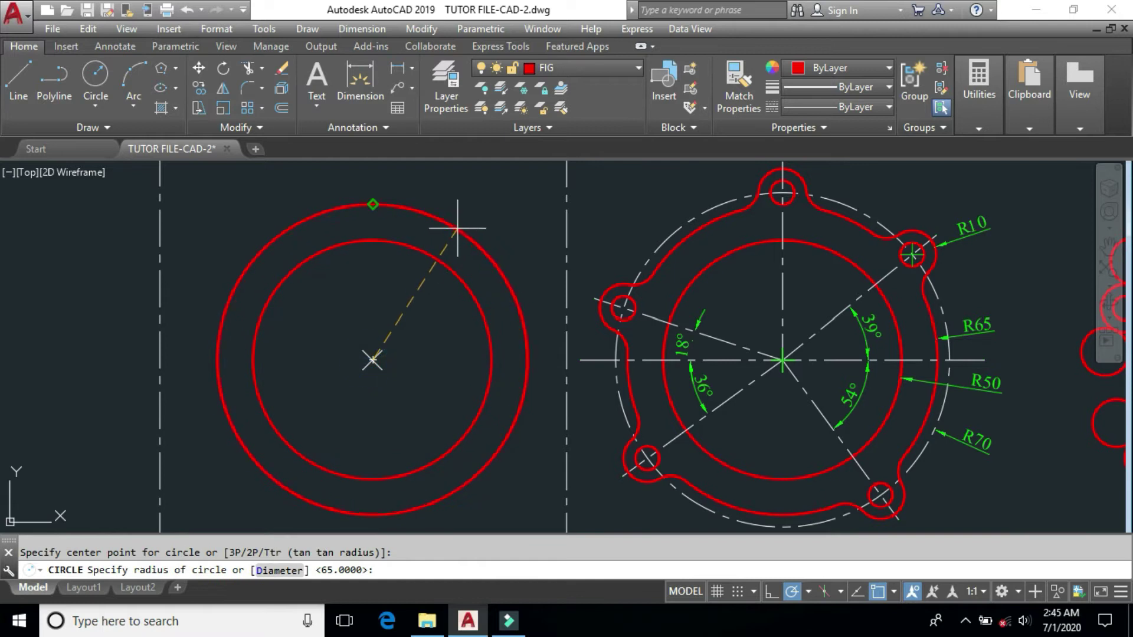
pyautogui.write('70')
pyautogui.press('Return')
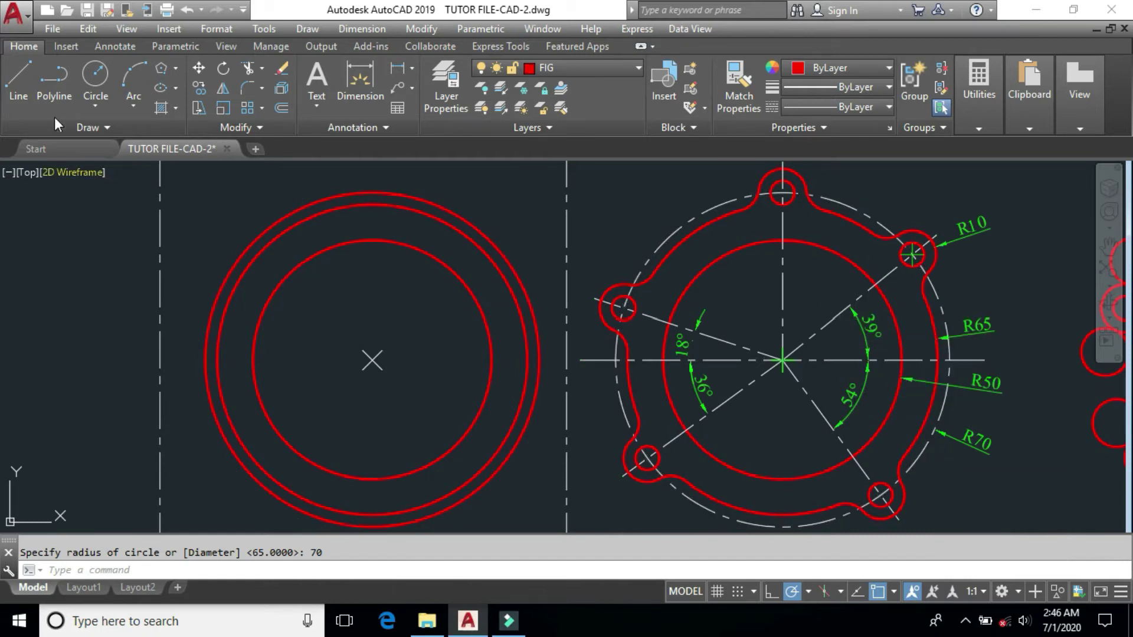
pyautogui.click(23, 80)
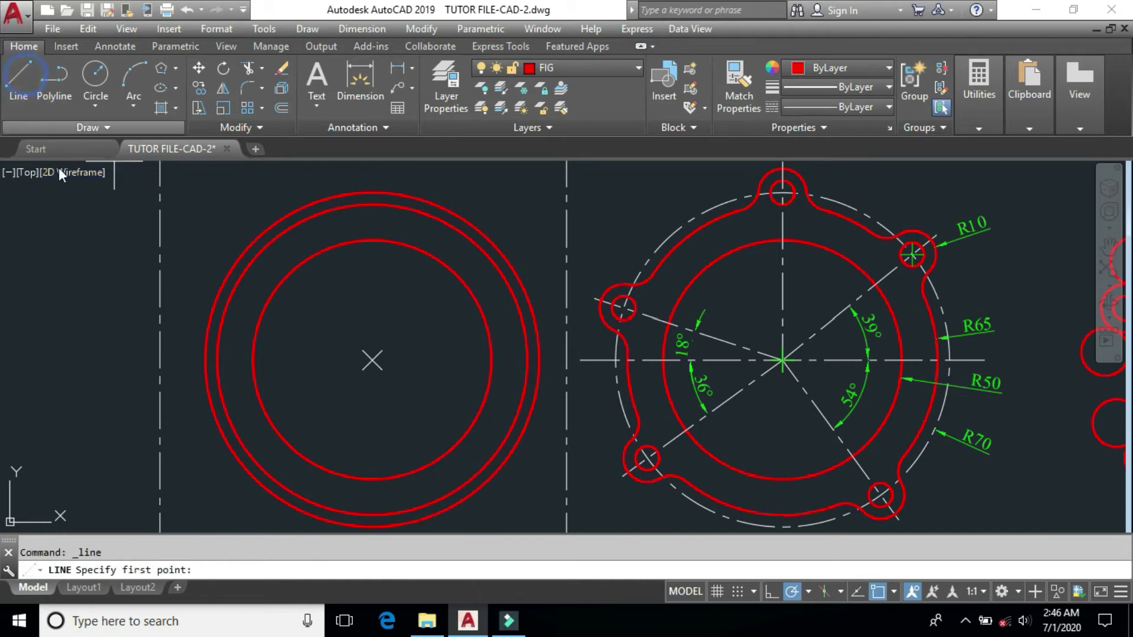
pyautogui.click(372, 359)
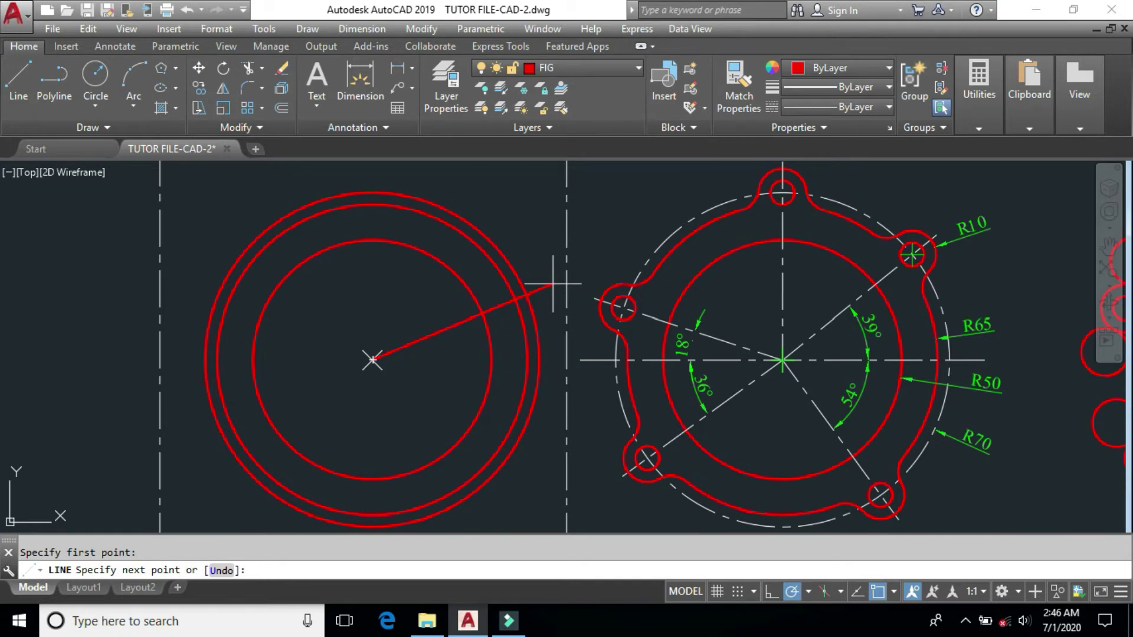
pyautogui.press('F8')
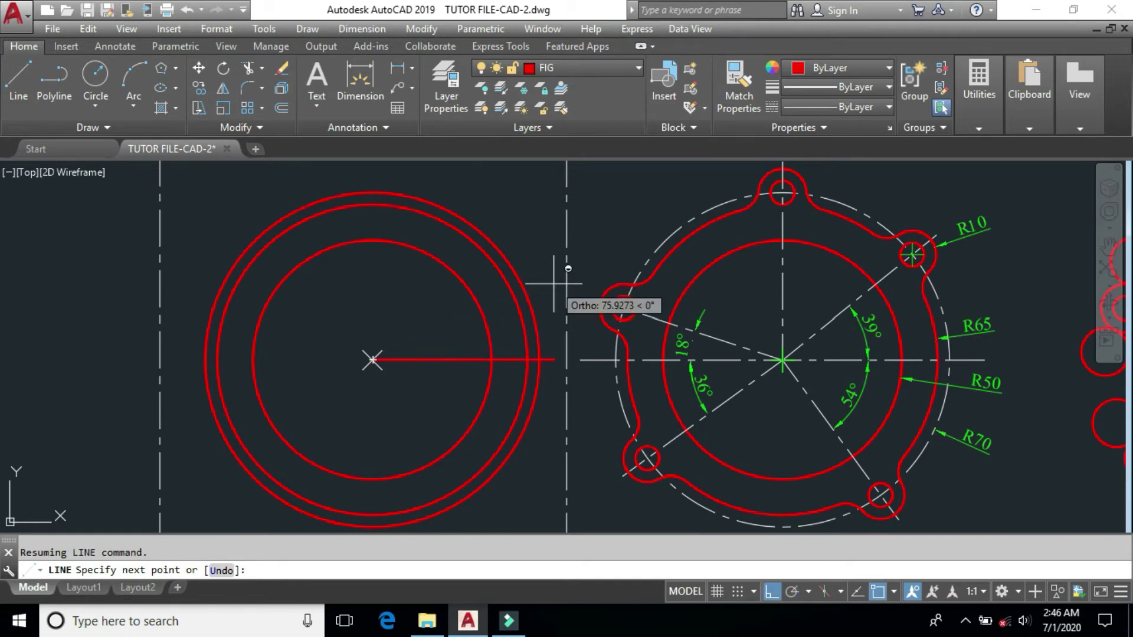
pyautogui.write('@')
pyautogui.press('F10')
pyautogui.write('70')
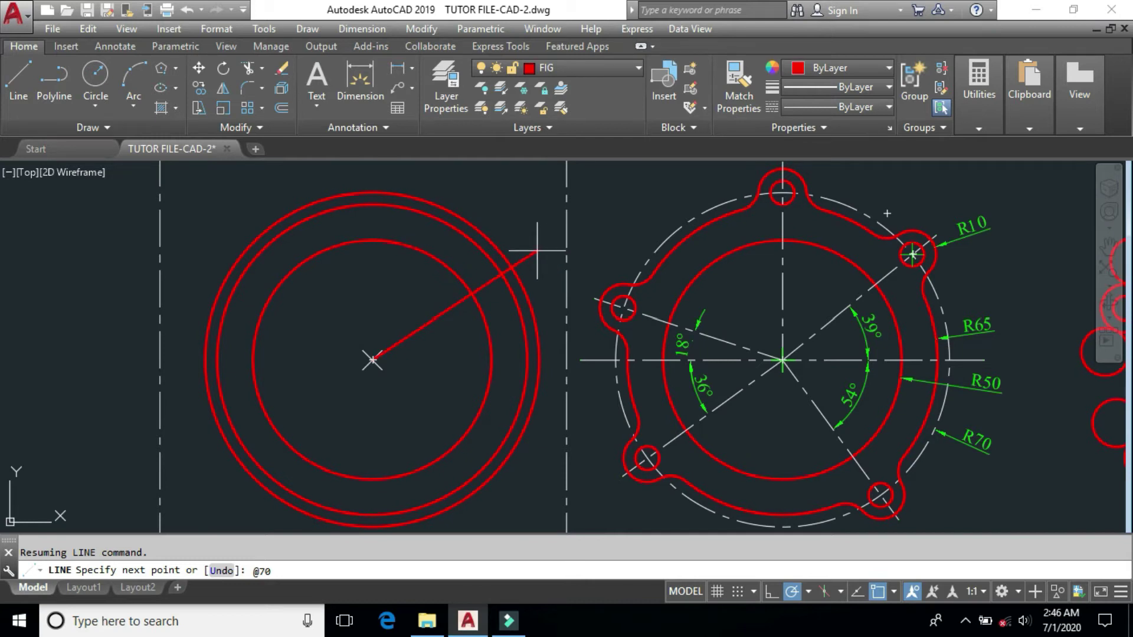
pyautogui.write('<39')
pyautogui.press('Return')
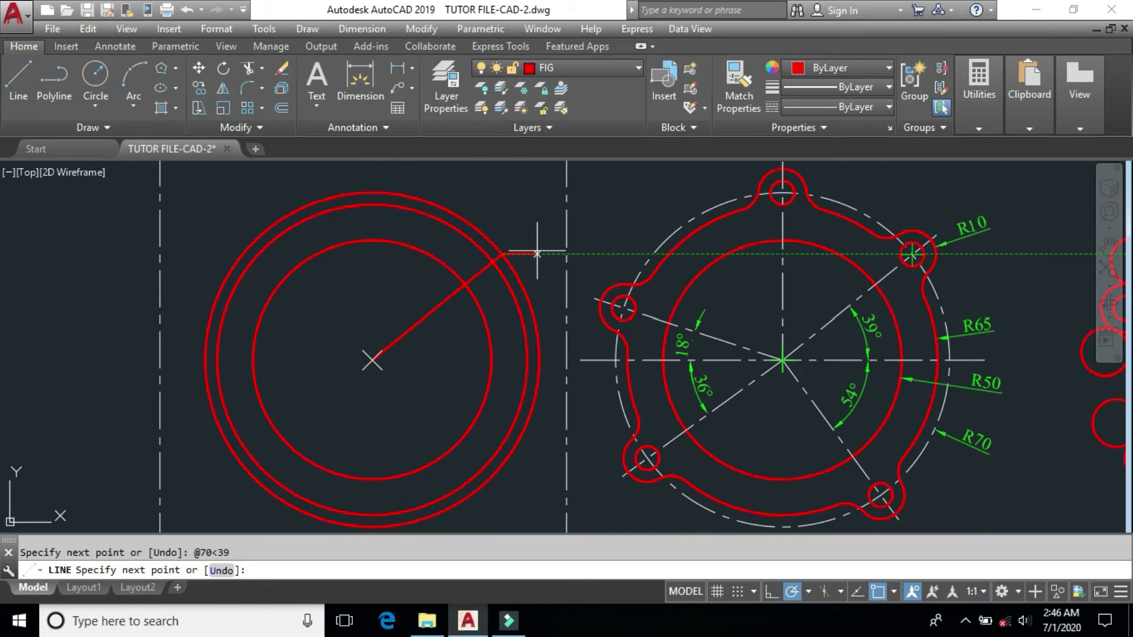
pyautogui.press('Return')
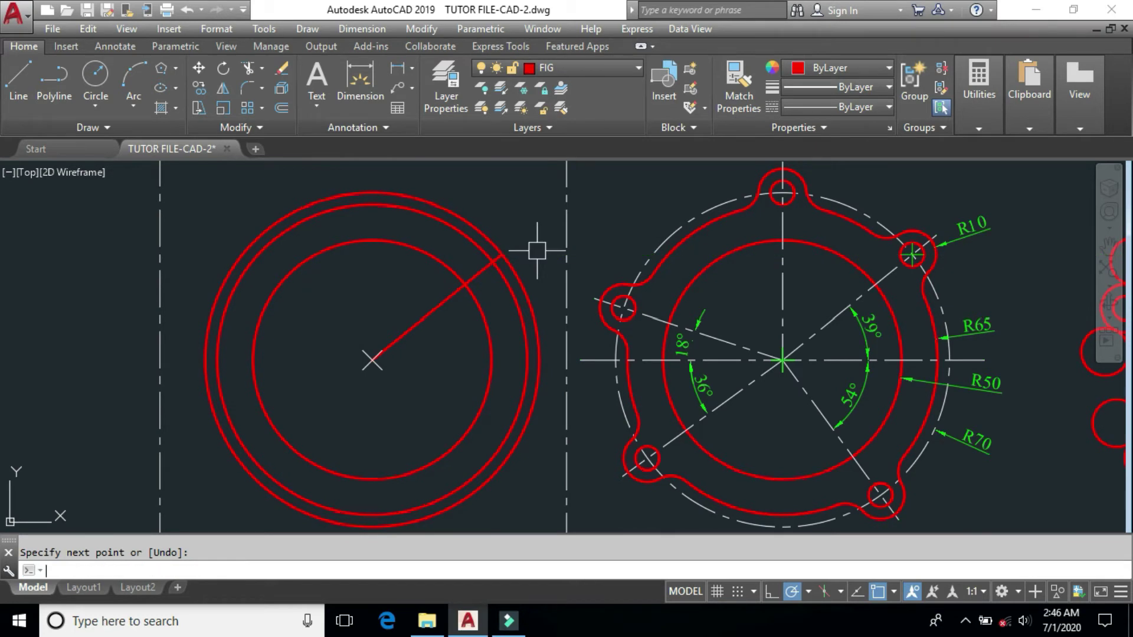
pyautogui.press('Return')
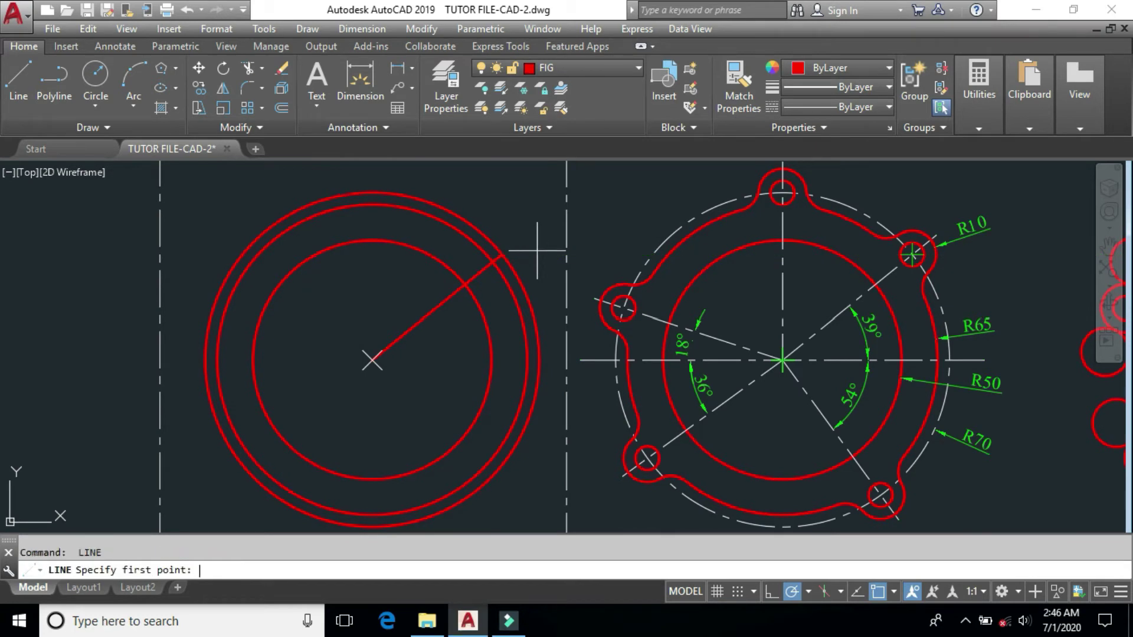
pyautogui.click(372, 360)
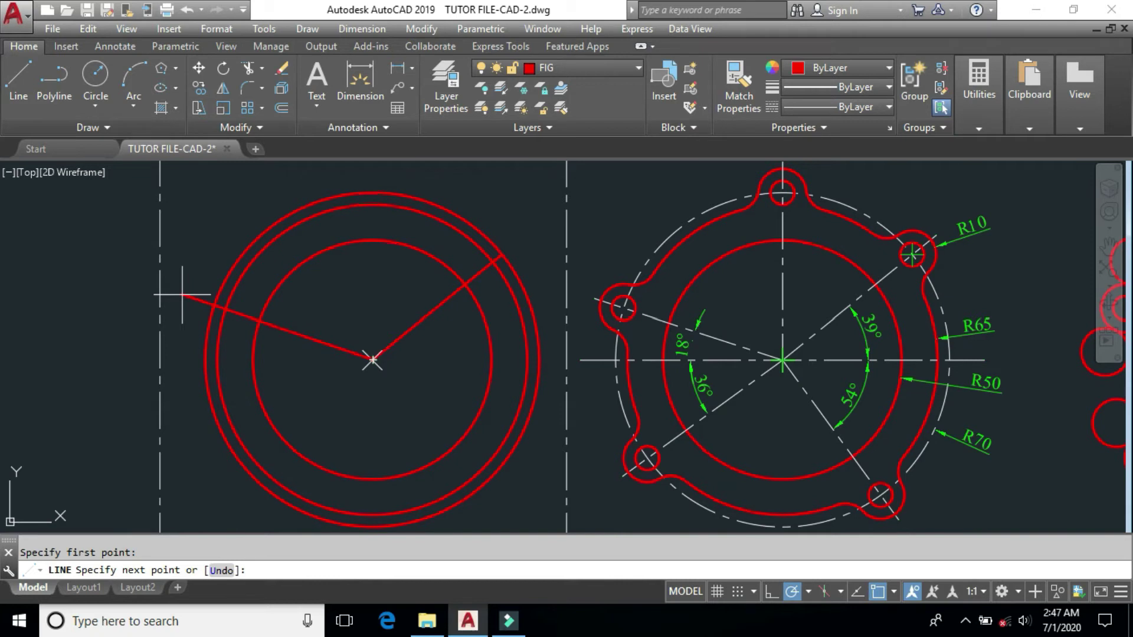
pyautogui.write('@70')
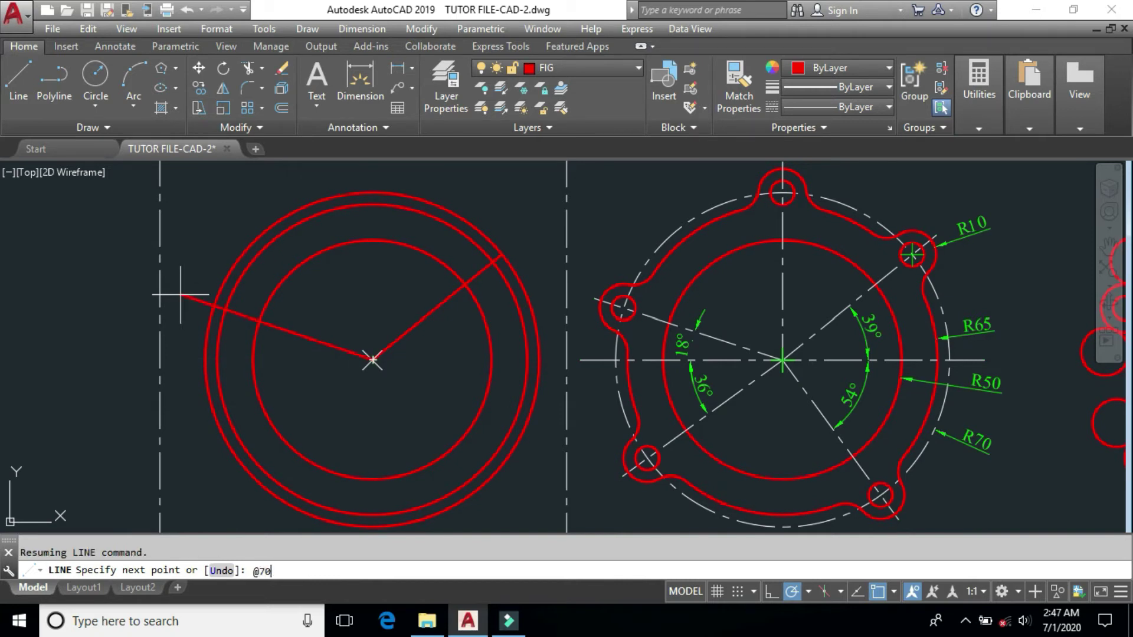
pyautogui.write('<162')
pyautogui.press('Return')
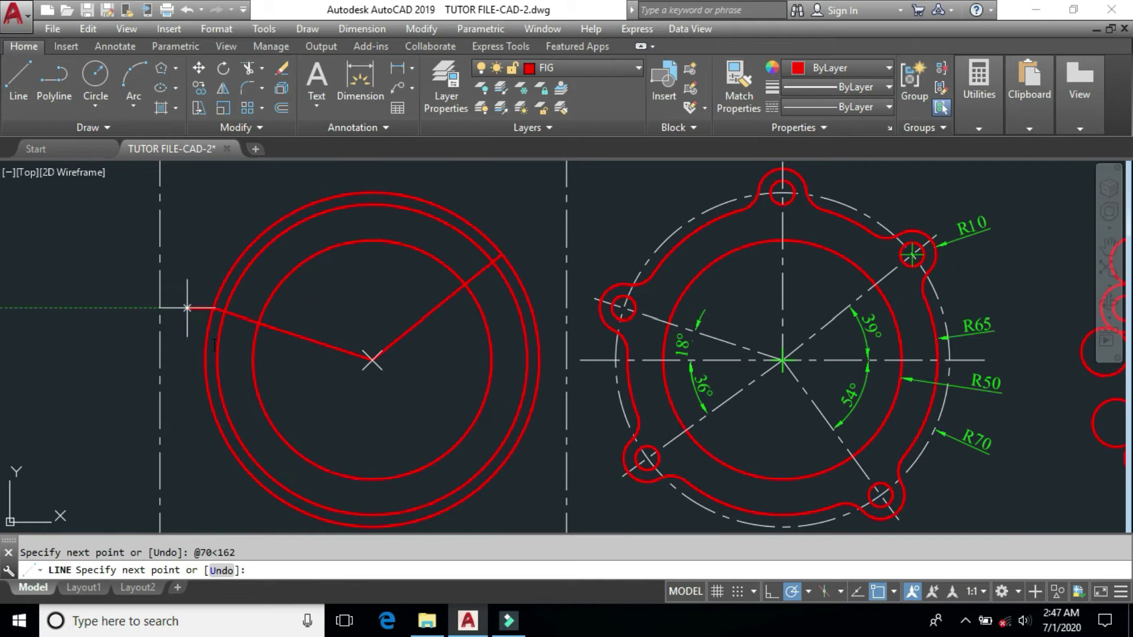
pyautogui.press('Return')
pyautogui.press('Return')
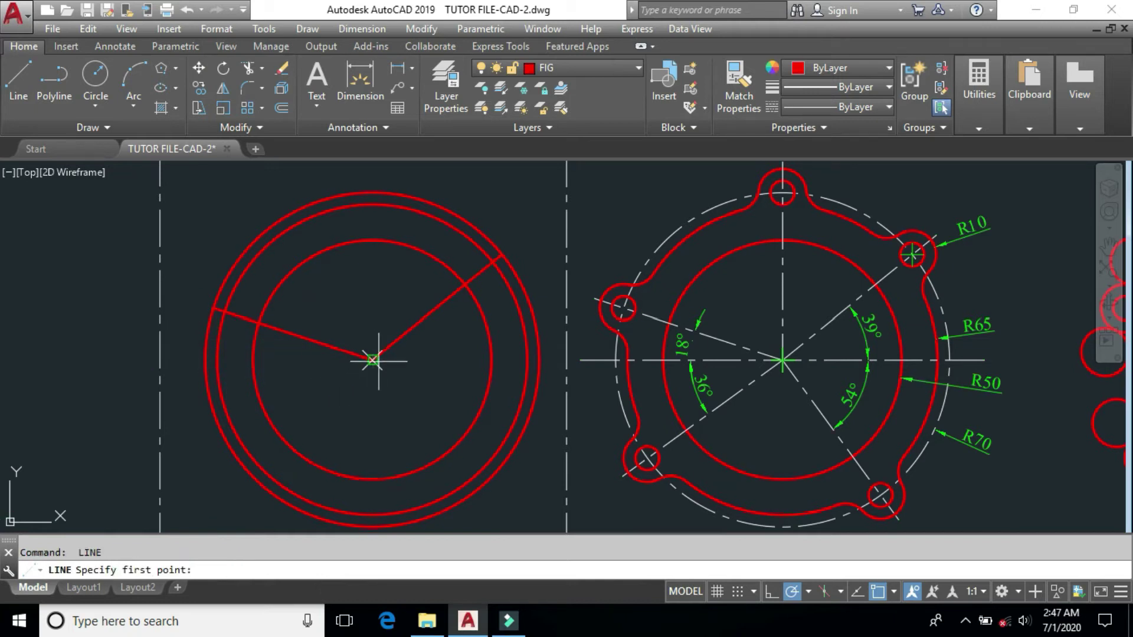
pyautogui.click(373, 361)
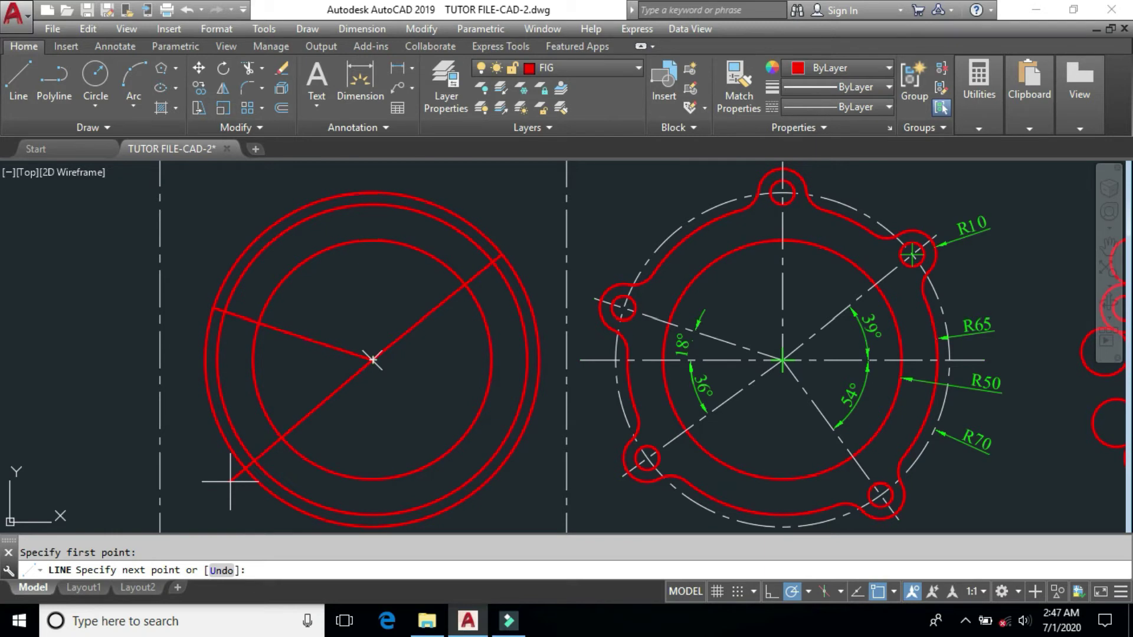
pyautogui.write('@7')
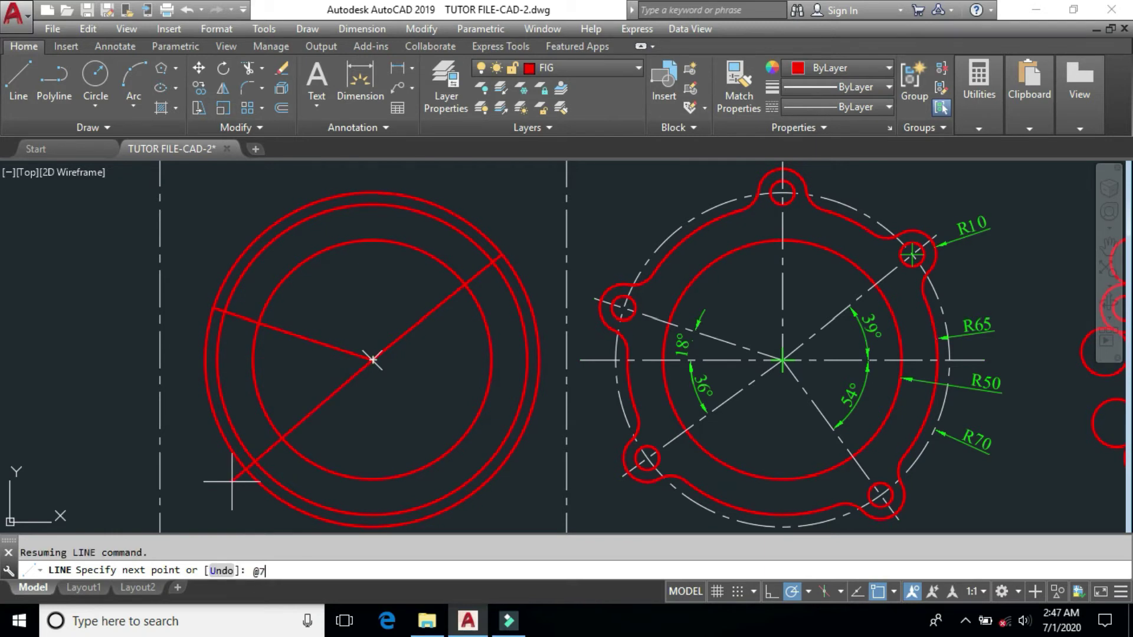
pyautogui.write('0<216')
pyautogui.press('Return')
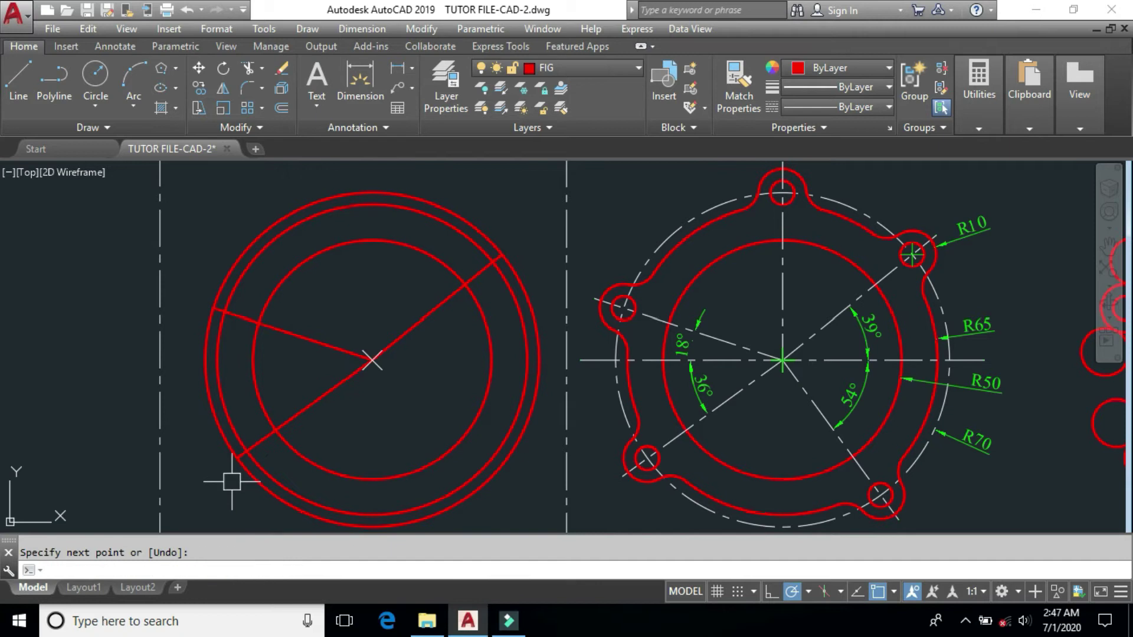
pyautogui.press('Return')
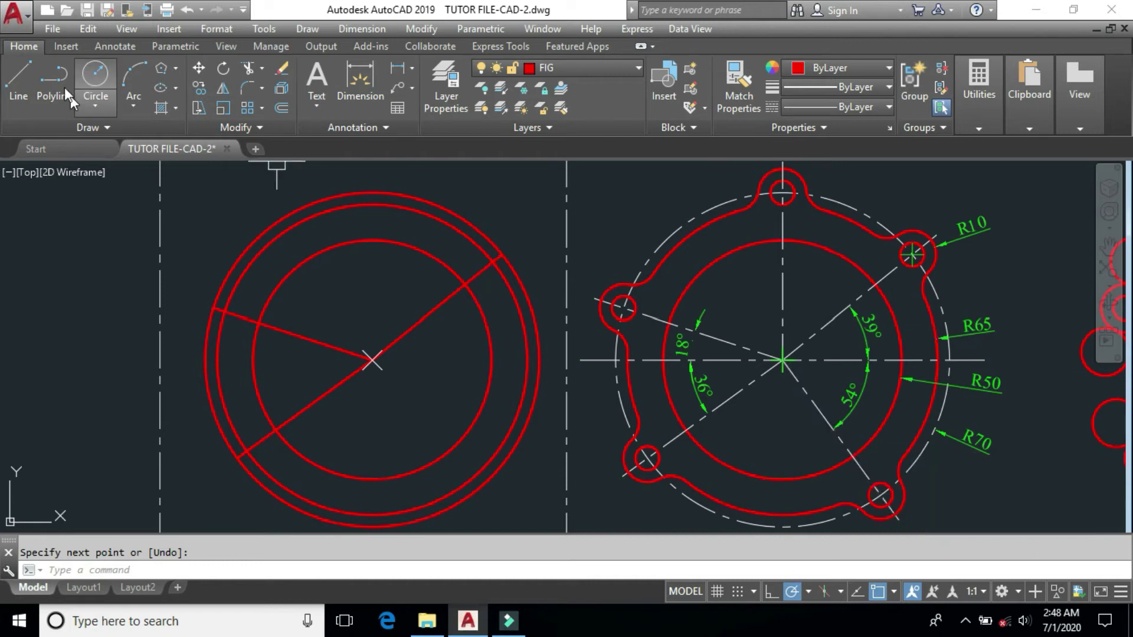
pyautogui.click(21, 75)
pyautogui.click(373, 359)
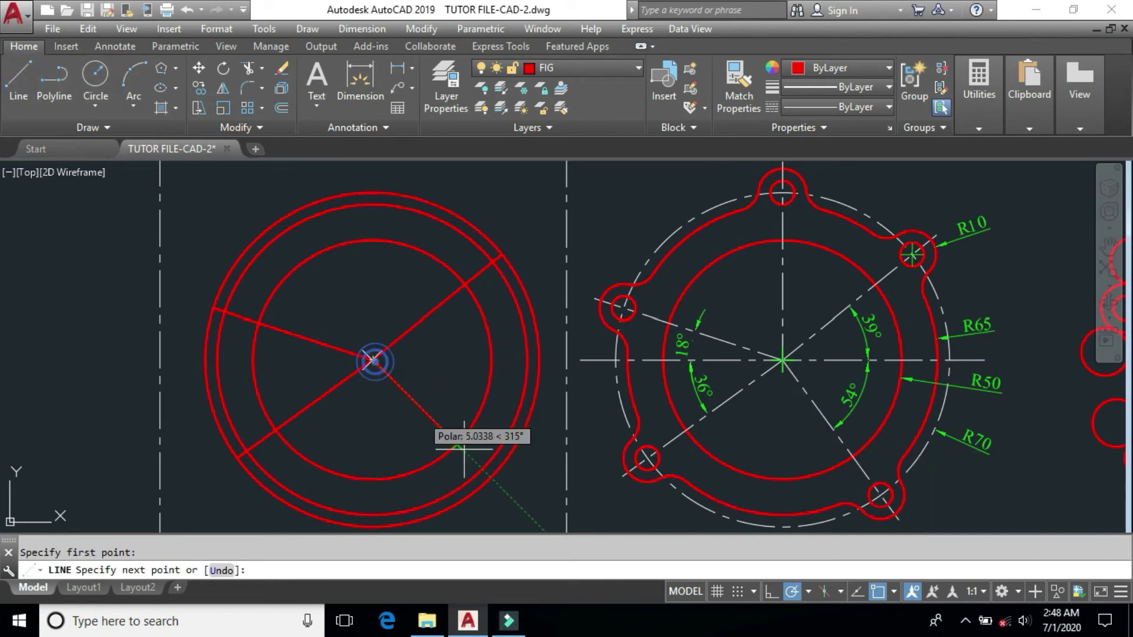
pyautogui.write('@')
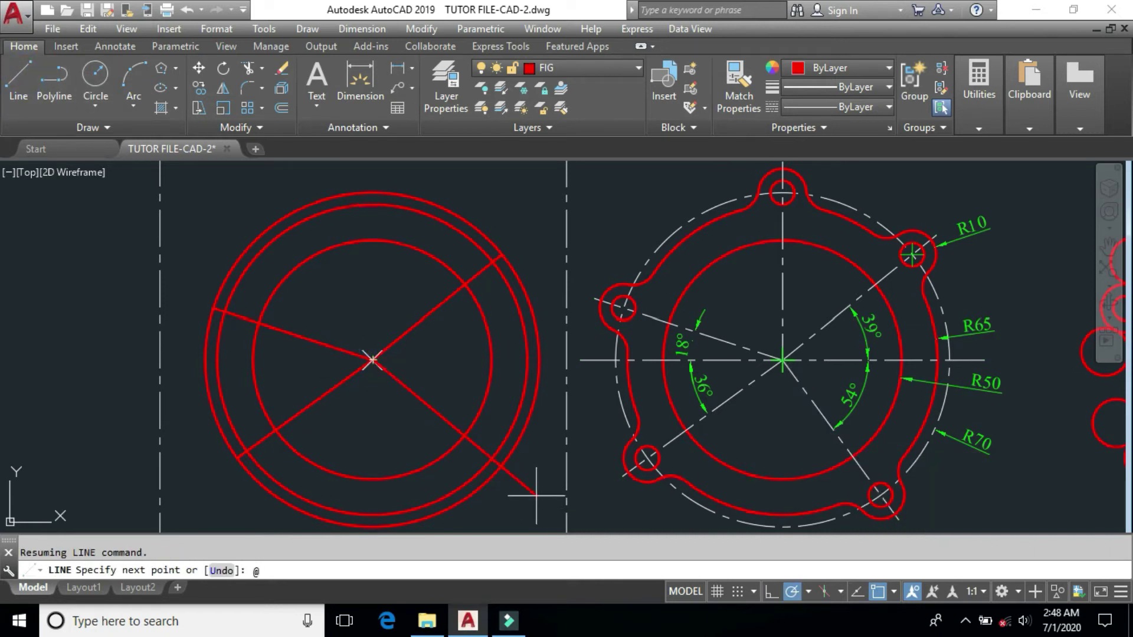
pyautogui.write('70<-54')
pyautogui.press('Return')
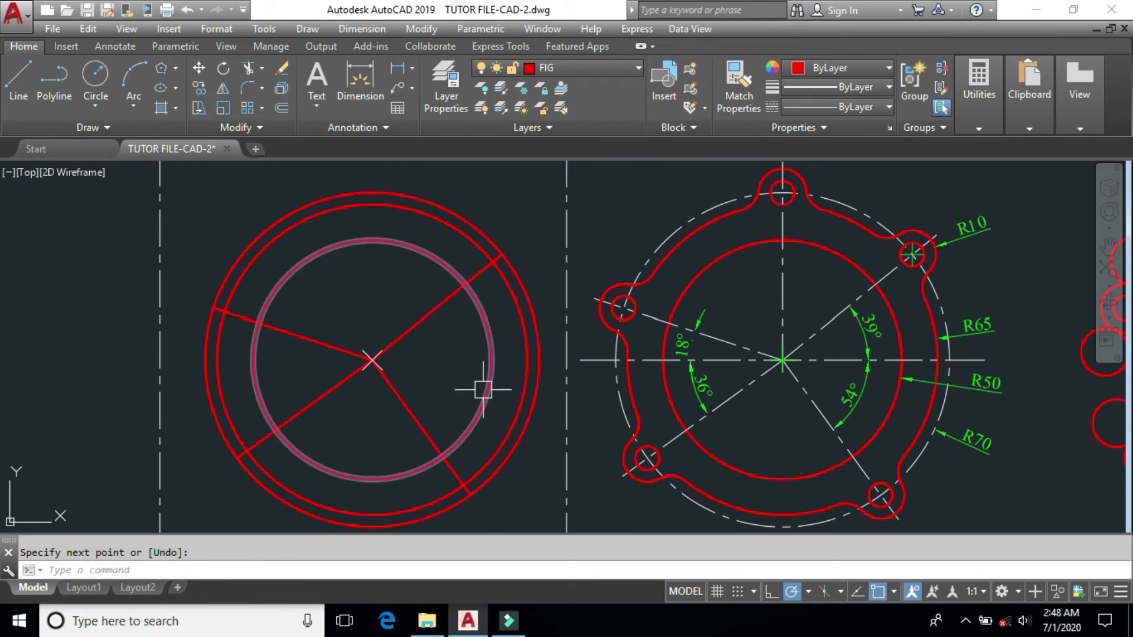
# - Use real-time zoom and pan to frame the circles and radial lines
pyautogui.write('z')
pyautogui.press('Return')
pyautogui.press('Return')
pyautogui.moveTo(498, 293); pyautogui.dragTo(476, 336)
pyautogui.moveTo(478, 378)
pyautogui.mouseDown(button='middle')
pyautogui.moveTo(490, 387)
pyautogui.moveTo(544, 384)
pyautogui.moveTo(543, 374)
pyautogui.mouseUp(button='middle')
pyautogui.rightClick(545, 379)
pyautogui.click(583, 387)
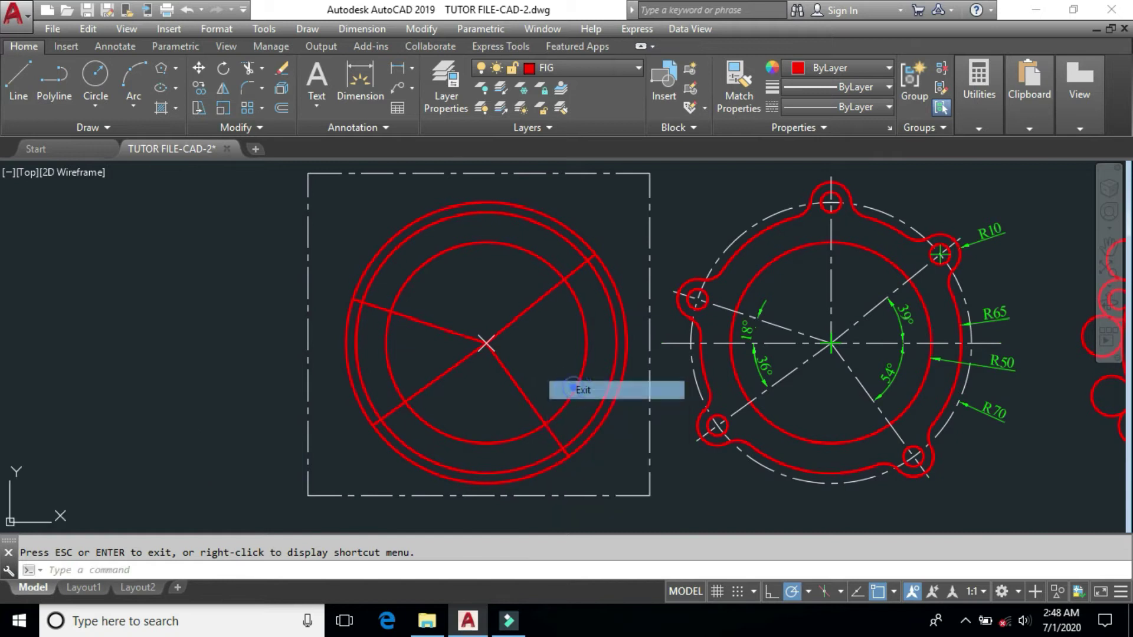
pyautogui.write('z')
pyautogui.press('Return')
pyautogui.press('Return')
pyautogui.moveTo(531, 400); pyautogui.dragTo(566, 370)
pyautogui.moveTo(566, 369)
pyautogui.mouseDown(button='middle')
pyautogui.moveTo(567, 387)
pyautogui.moveTo(566, 377)
pyautogui.mouseUp(button='middle')
pyautogui.rightClick(568, 343)
pyautogui.click(607, 356)
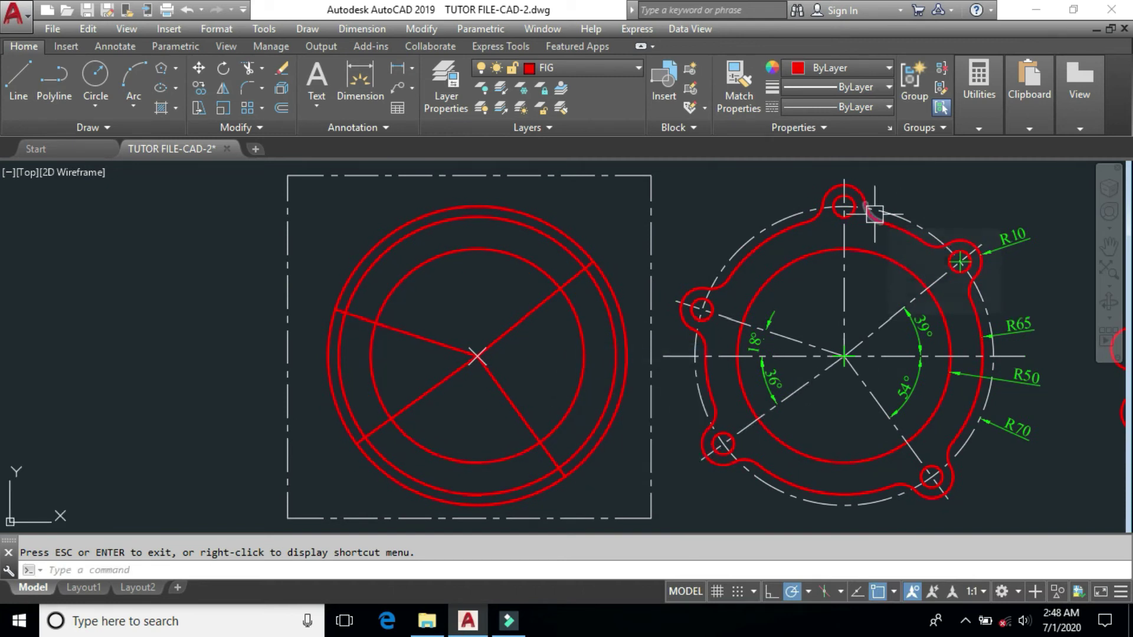
# - Draw radius-5 bolt holes at the upper-right line's end and the outer circle's top
pyautogui.click(95, 77)
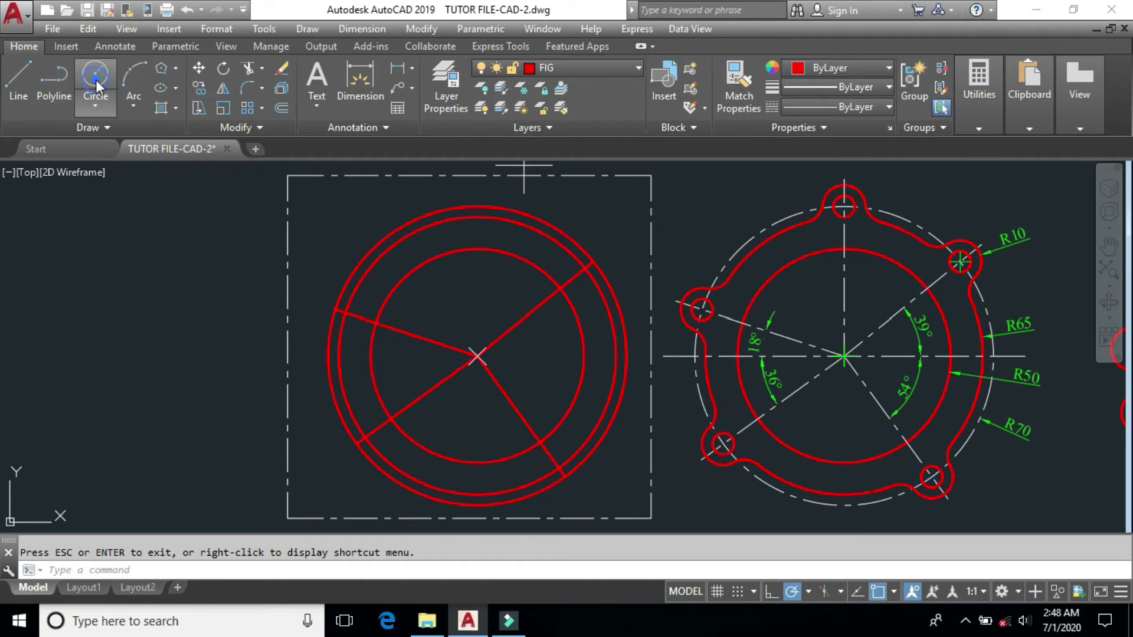
pyautogui.click(593, 256)
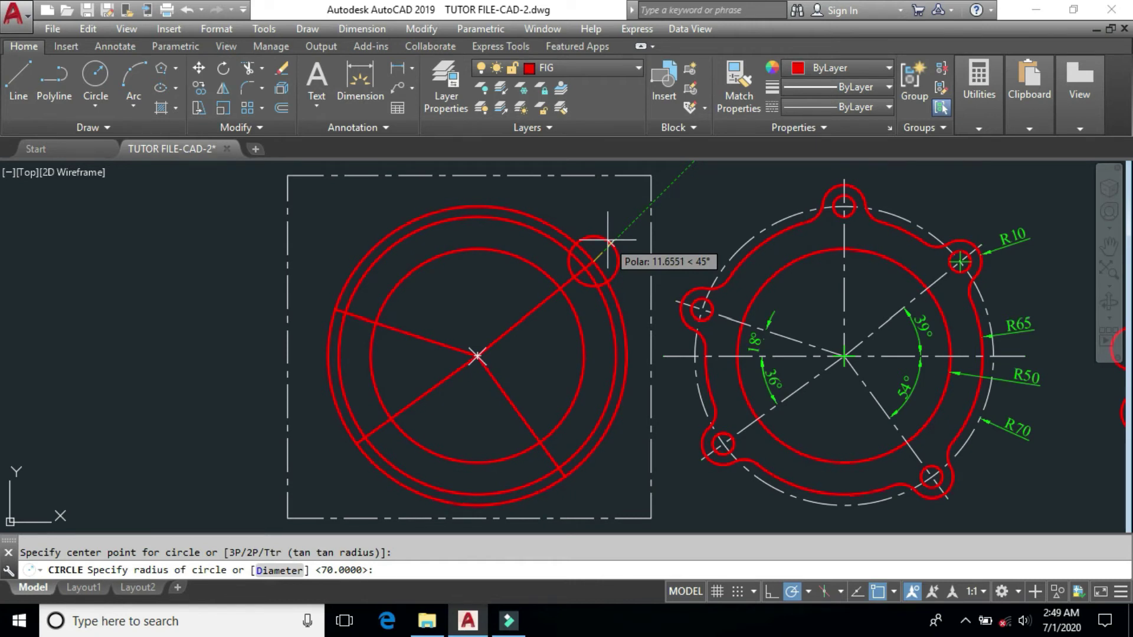
pyautogui.write('5')
pyautogui.press('Return')
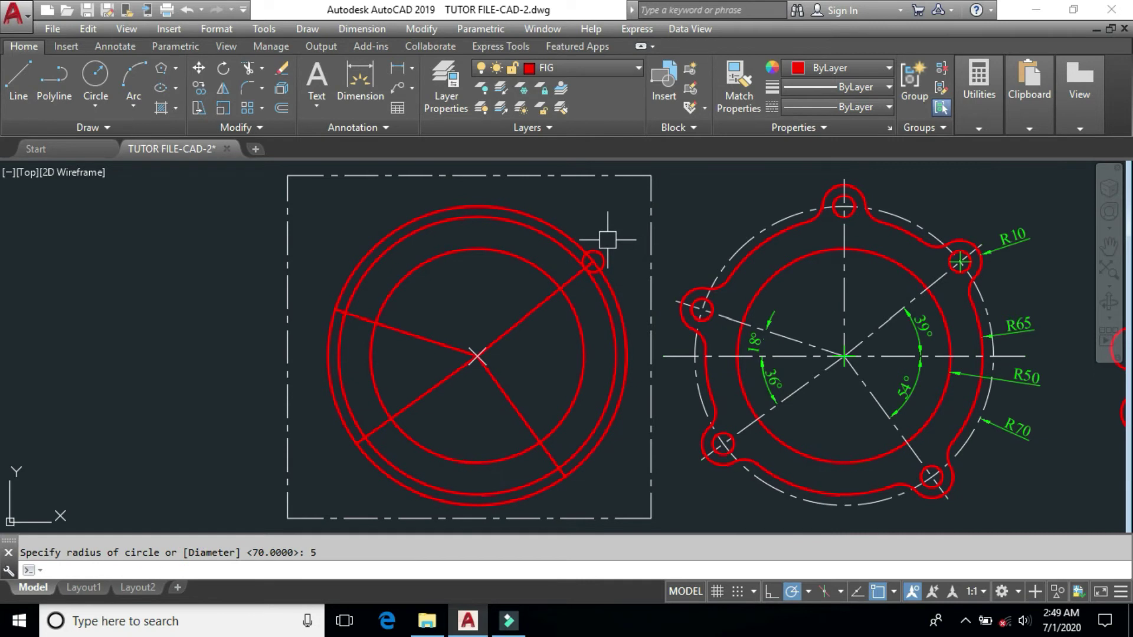
pyautogui.press('Return')
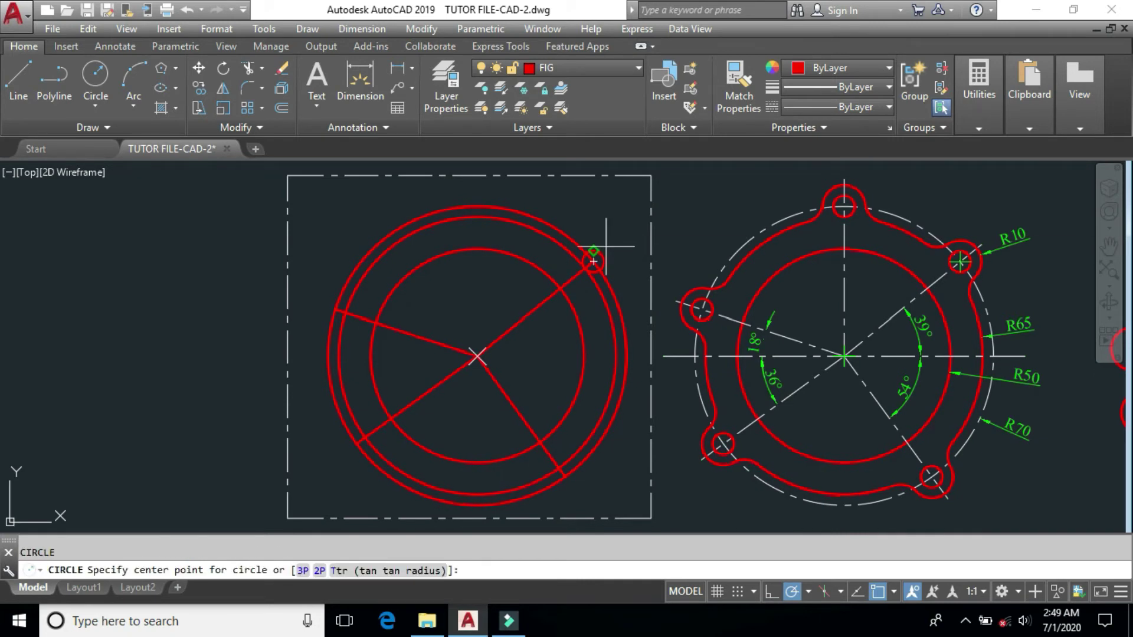
pyautogui.click(477, 206)
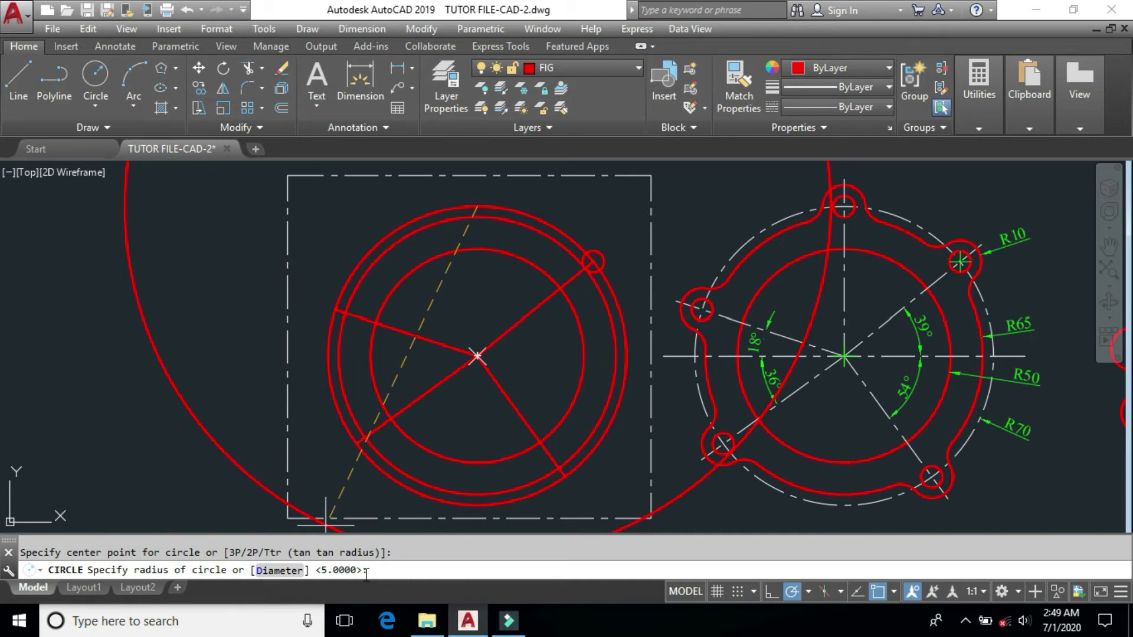
pyautogui.press('Return')
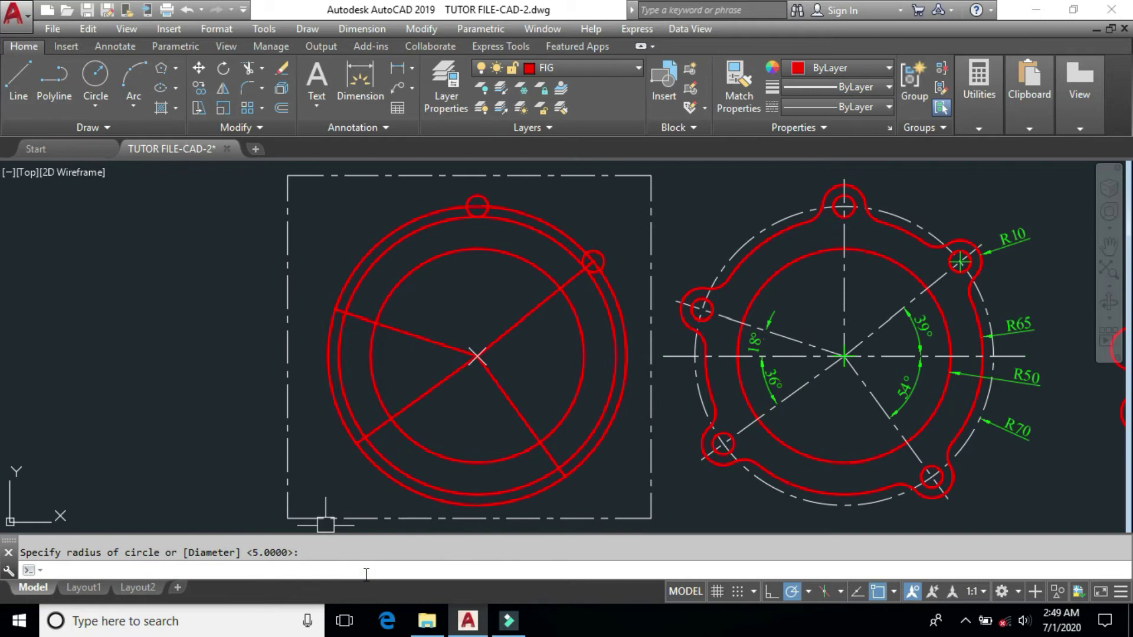
# - Add radius-5 bolt holes at the left, lower-left and lower-right line ends
pyautogui.press('Return')
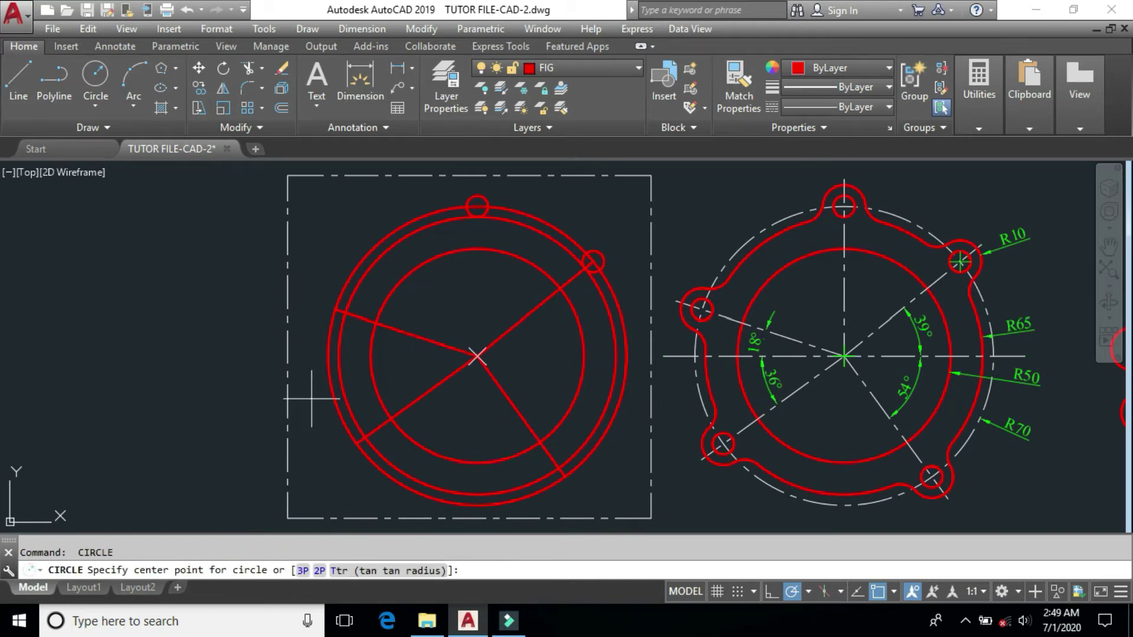
pyautogui.click(335, 301)
pyautogui.press('Return')
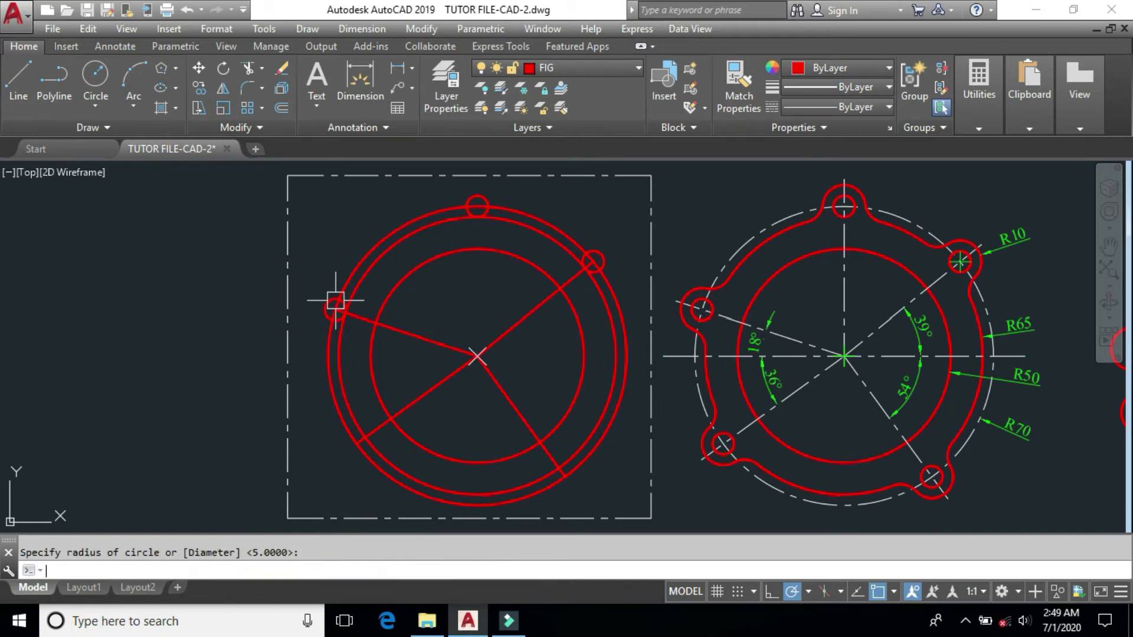
pyautogui.press('Return')
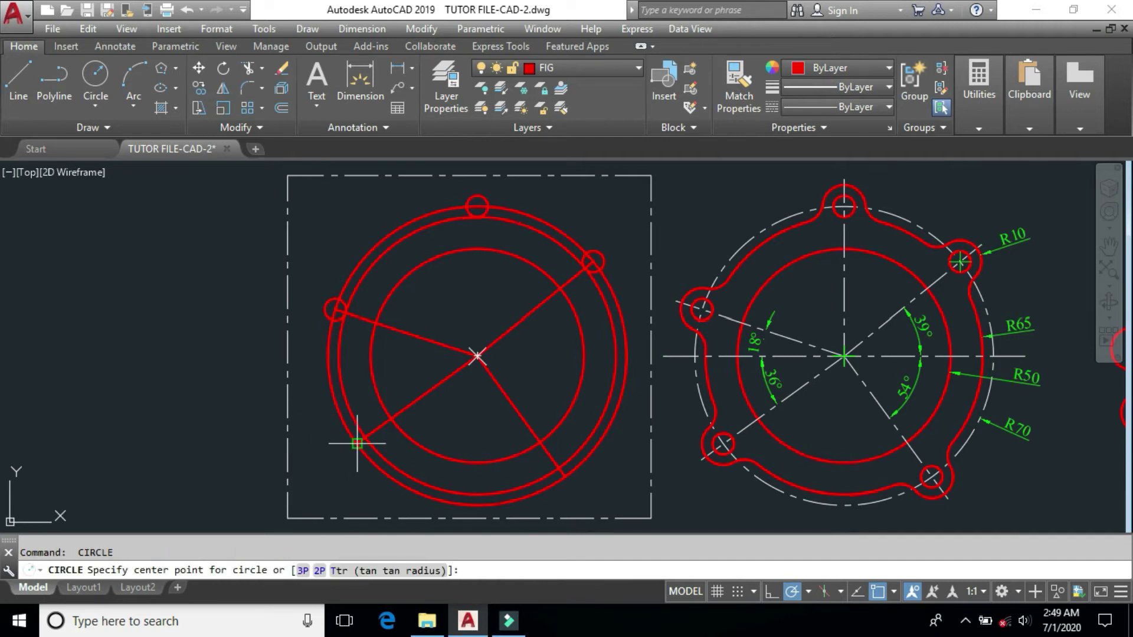
pyautogui.click(358, 444)
pyautogui.press('Return')
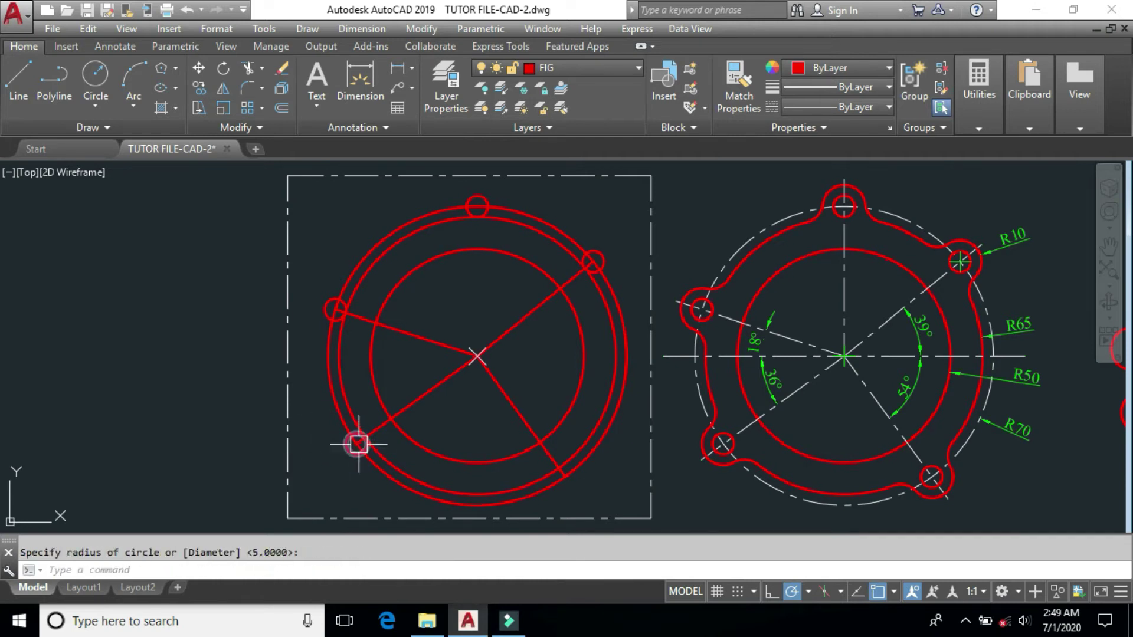
pyautogui.press('Return')
pyautogui.click(569, 476)
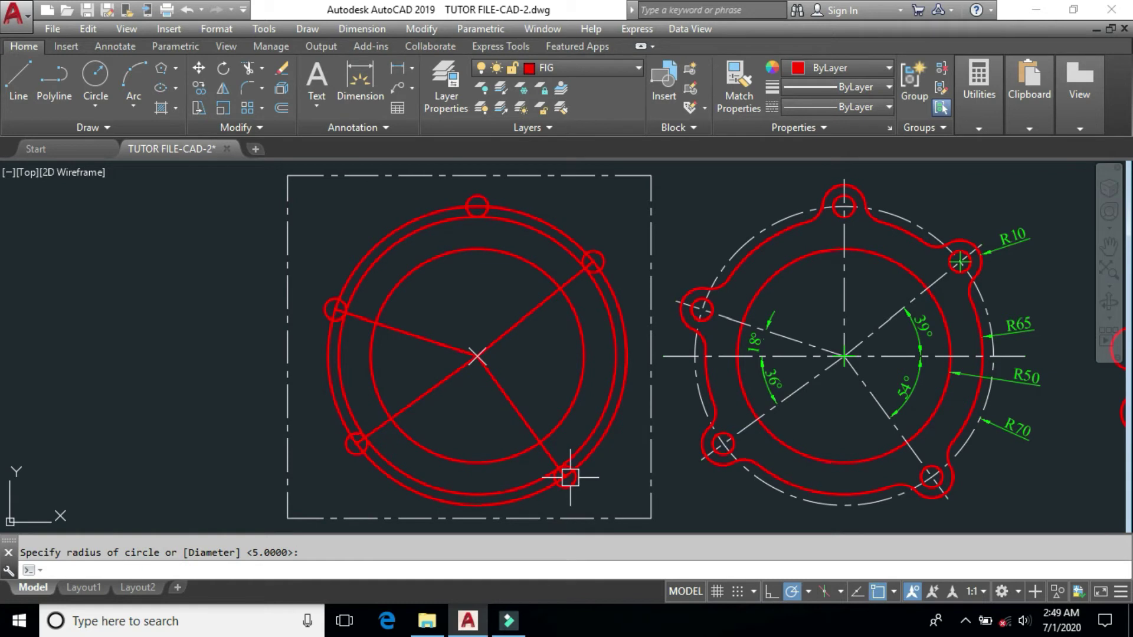
pyautogui.press('Return')
pyautogui.press('Return')
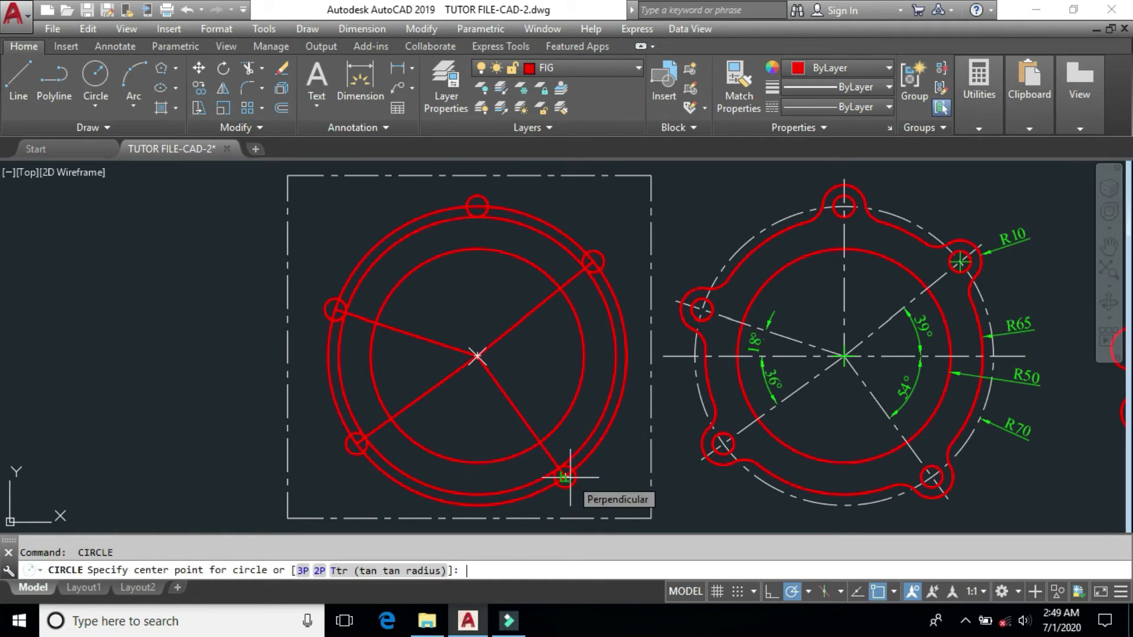
# - Ring the lower-right bolt hole with a radius-10 circle and delete a misplaced upper-right circle
pyautogui.click(566, 476)
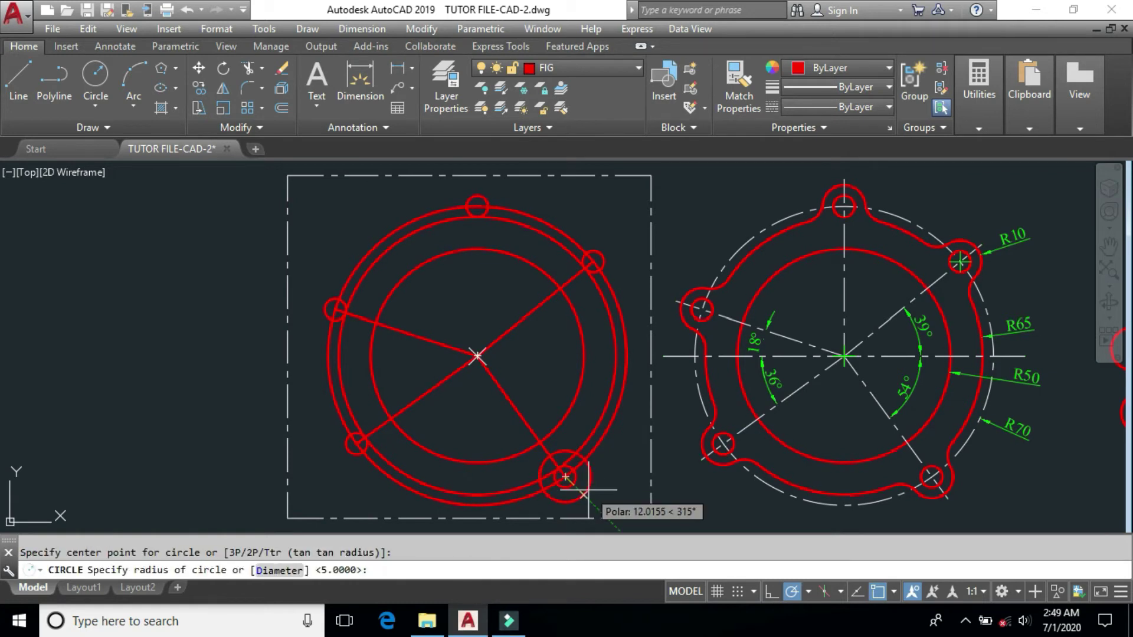
pyautogui.write('10')
pyautogui.press('Return')
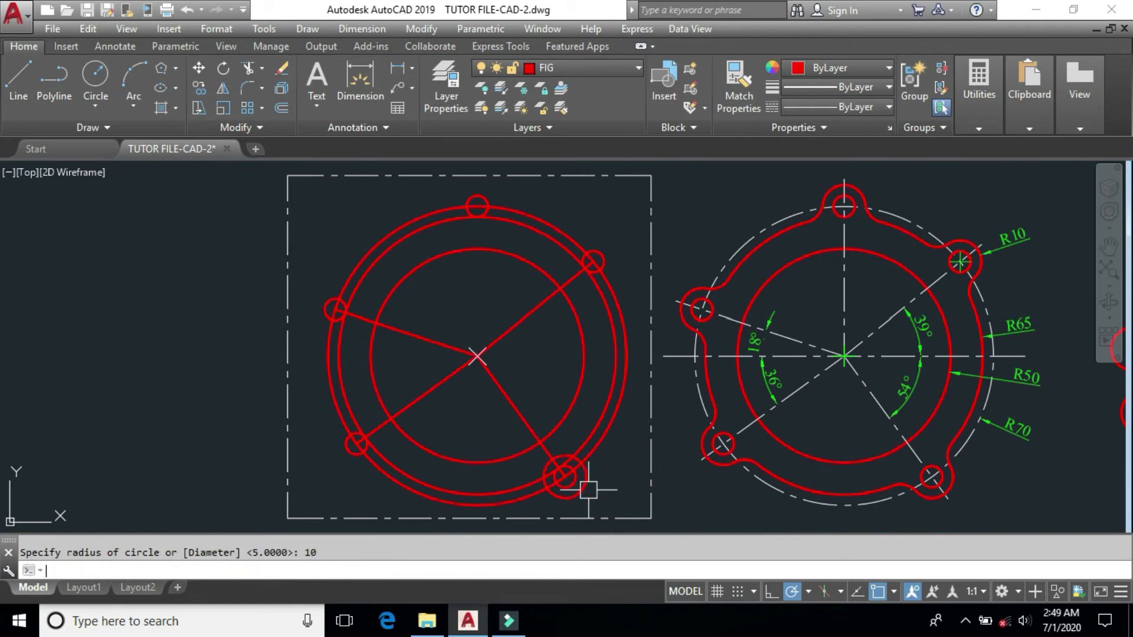
pyautogui.press('Return')
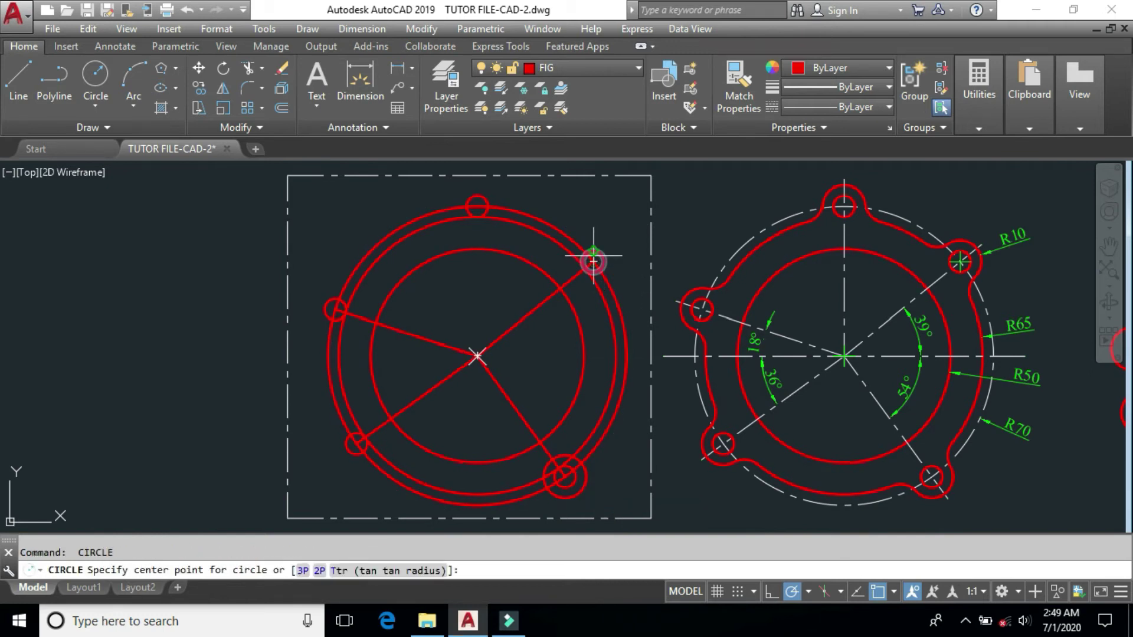
pyautogui.click(592, 255)
pyautogui.press('Return')
pyautogui.click(601, 239)
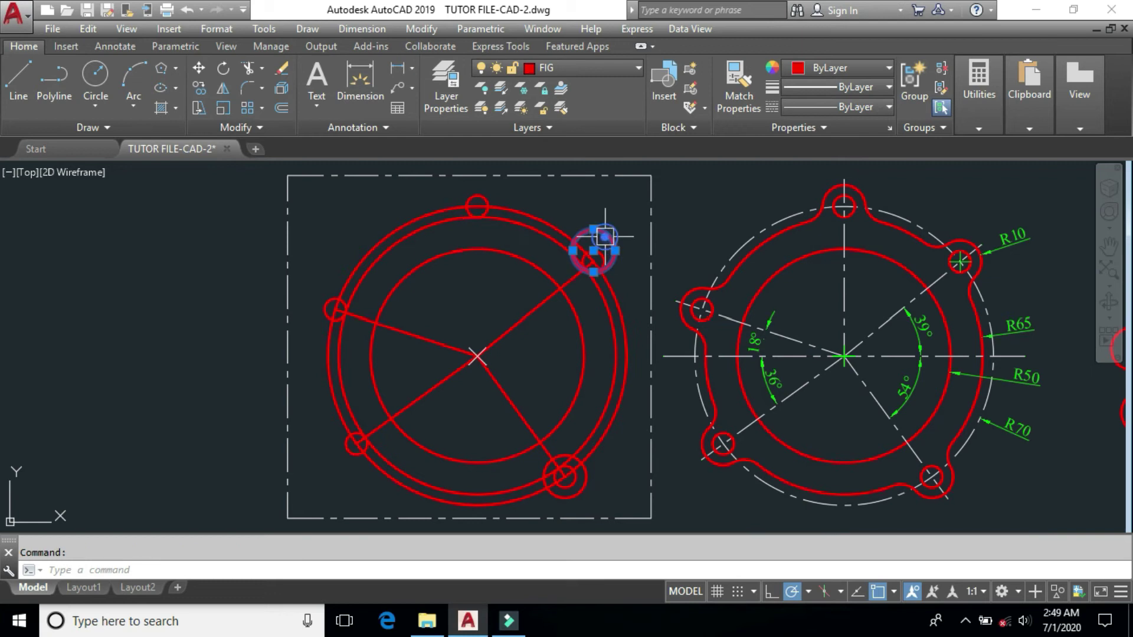
pyautogui.press('Delete')
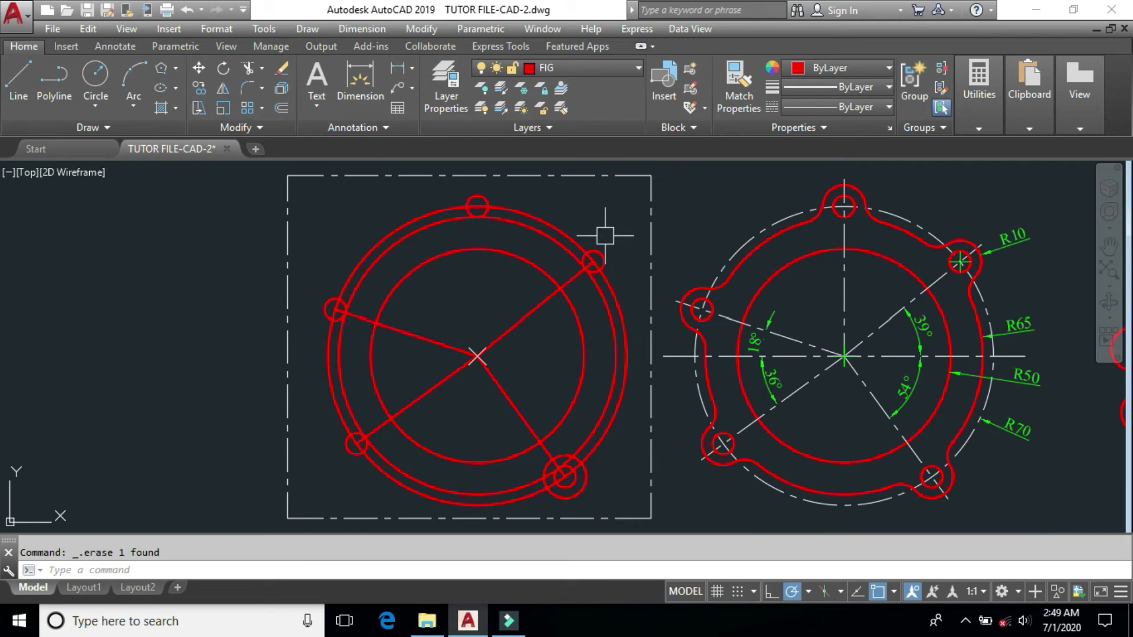
# - Add radius-10 rings around the upper-right, top, left and lower-left bolt holes
pyautogui.write('c')
pyautogui.press('Return')
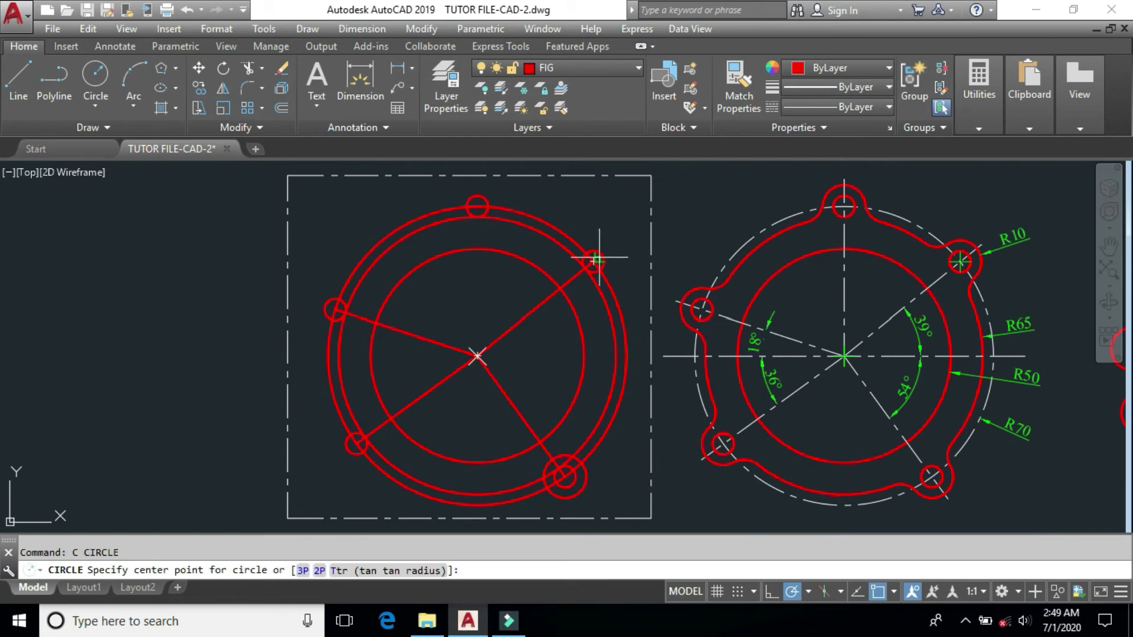
pyautogui.click(592, 261)
pyautogui.press('Return')
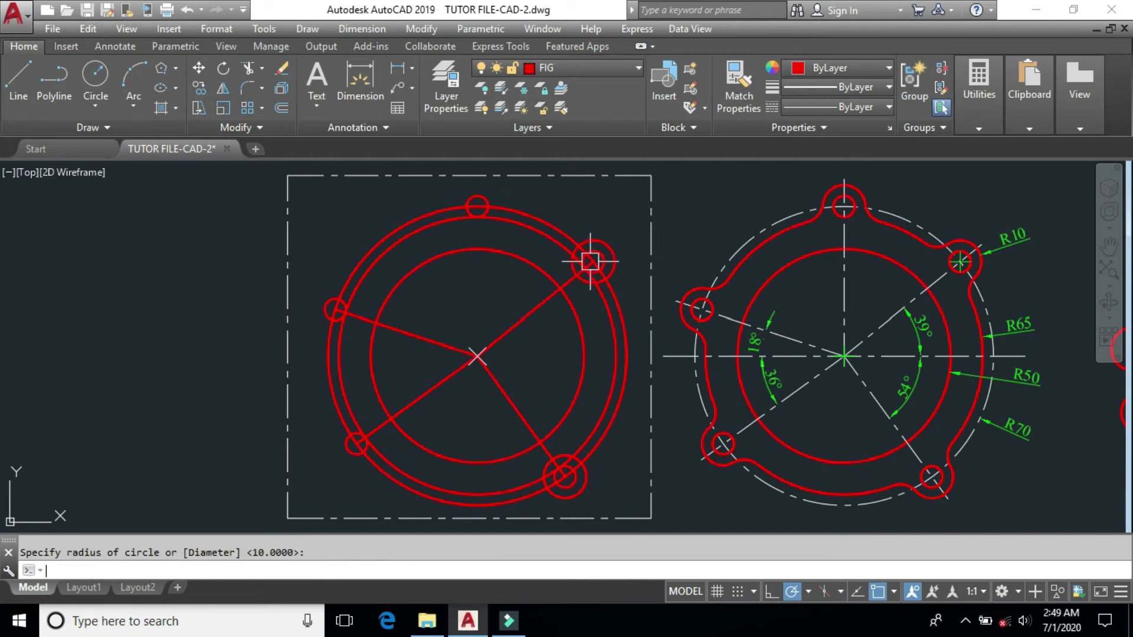
pyautogui.press('Return')
pyautogui.click(478, 206)
pyautogui.press('Return')
pyautogui.press('Return')
pyautogui.click(335, 310)
pyautogui.press('Return')
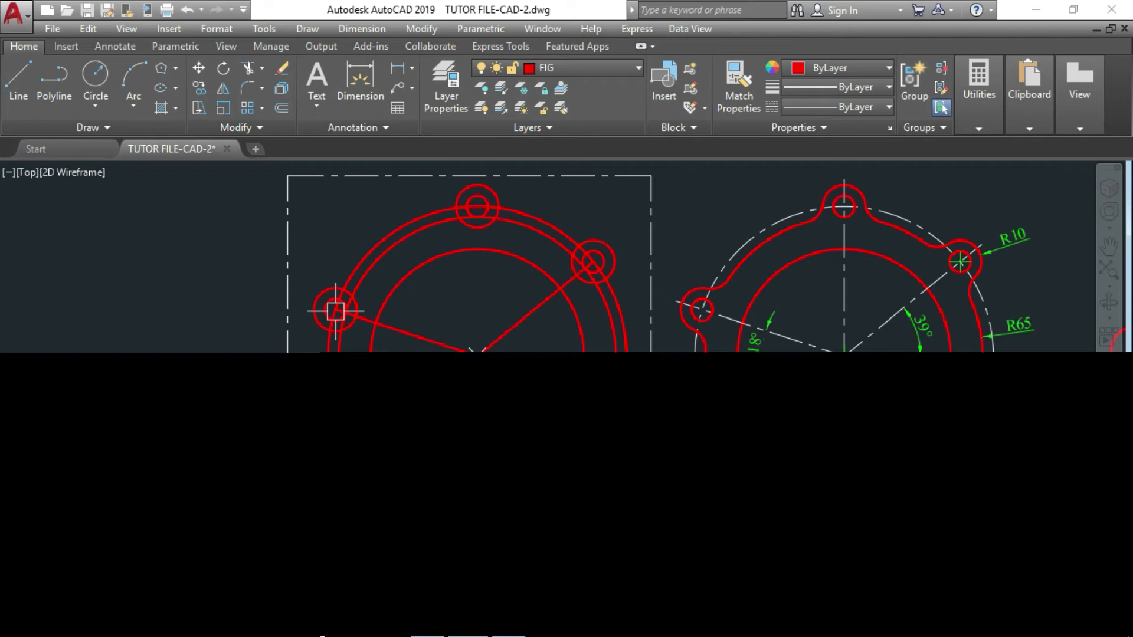
pyautogui.press('Return')
pyautogui.click(357, 445)
pyautogui.press('Return')
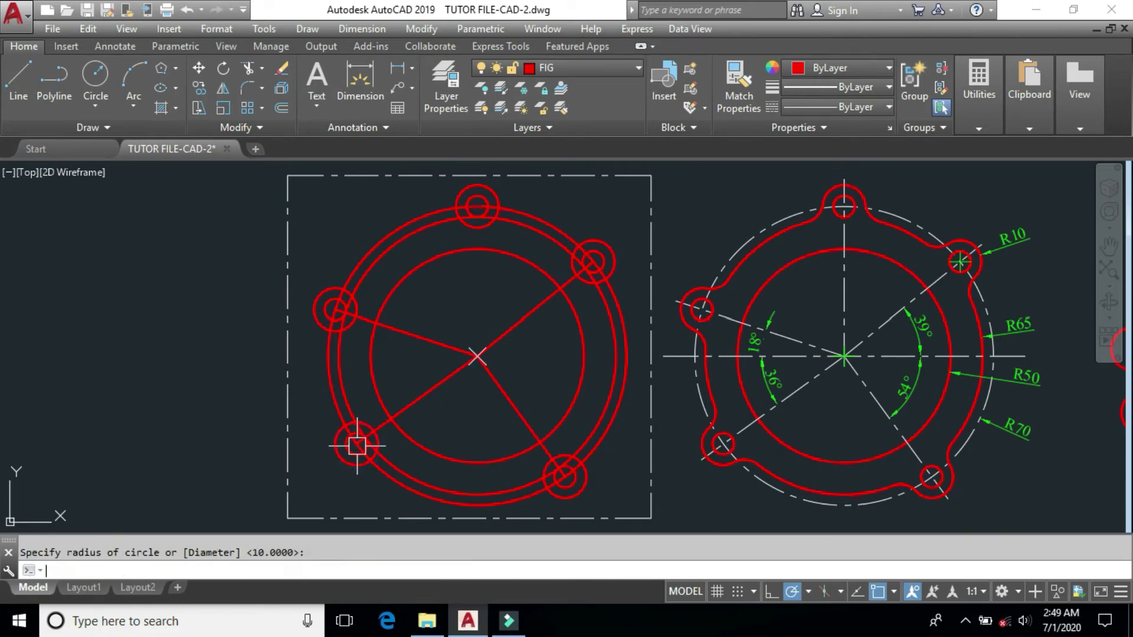
pyautogui.click(498, 286)
# - Erase the radial construction lines and the extra outer circle
pyautogui.click(446, 393)
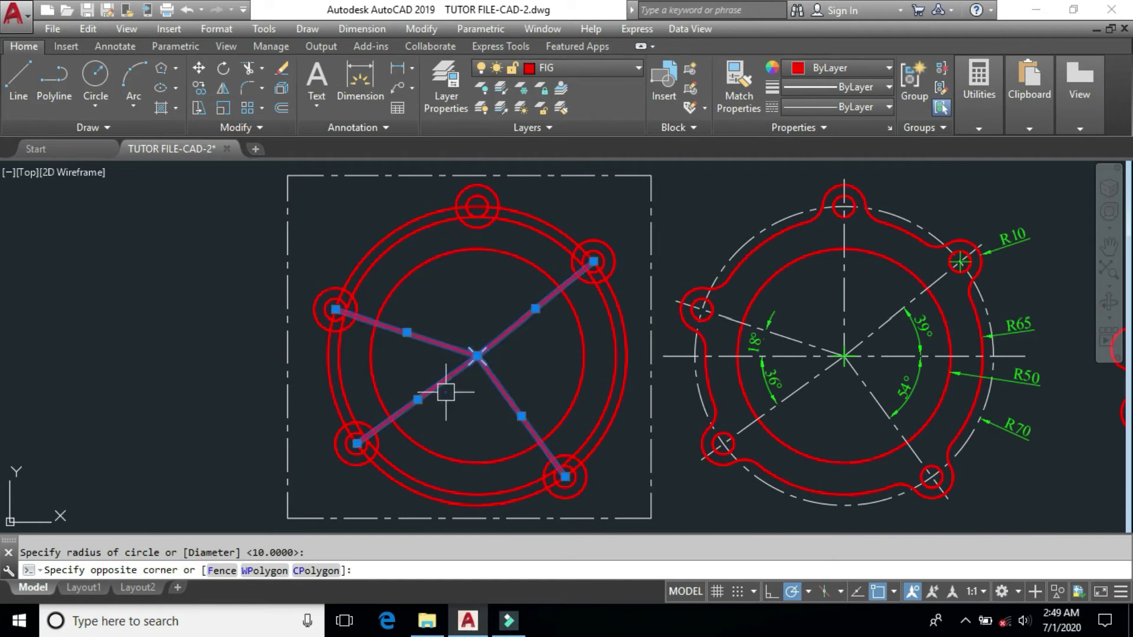
pyautogui.press('Delete')
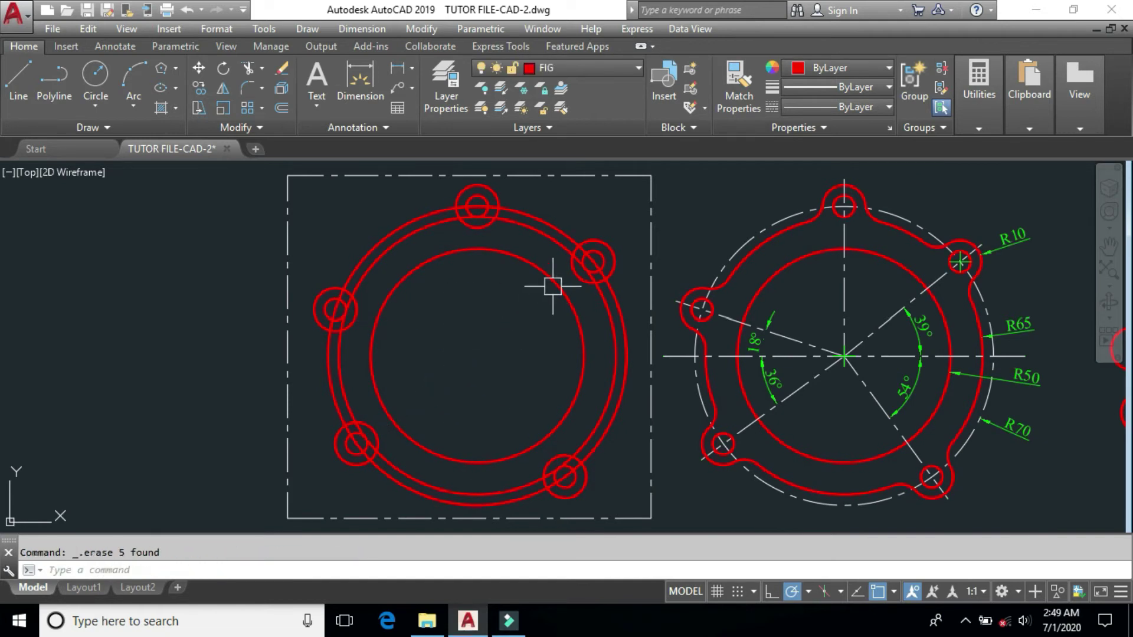
pyautogui.click(568, 229)
pyautogui.press('Delete')
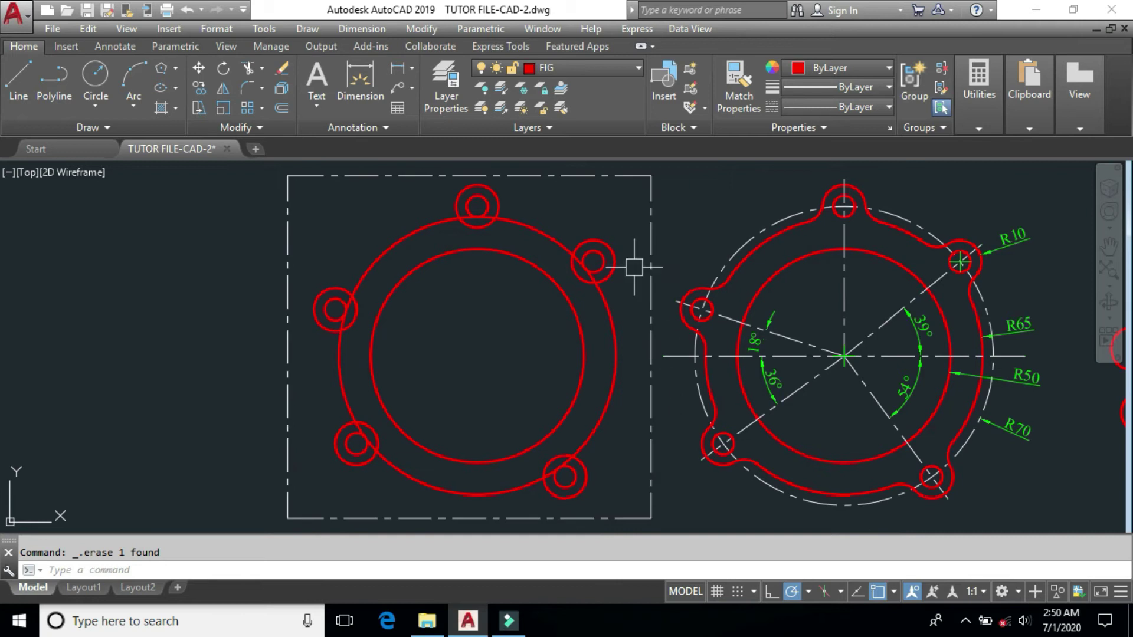
# - Pan and zoom around the drawing to close in on the top bolt boss
pyautogui.moveTo(845, 362); pyautogui.dragTo(435, 366, button='middle')
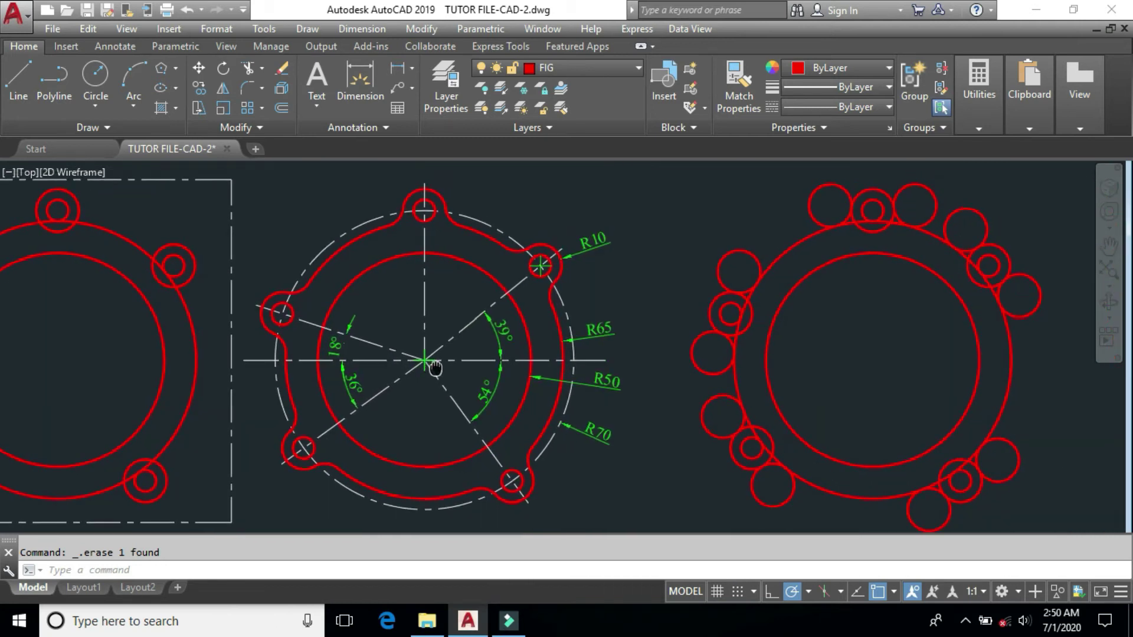
pyautogui.scroll(1, 915, 309)
pyautogui.moveTo(804, 328); pyautogui.dragTo(410, 327, button='middle')
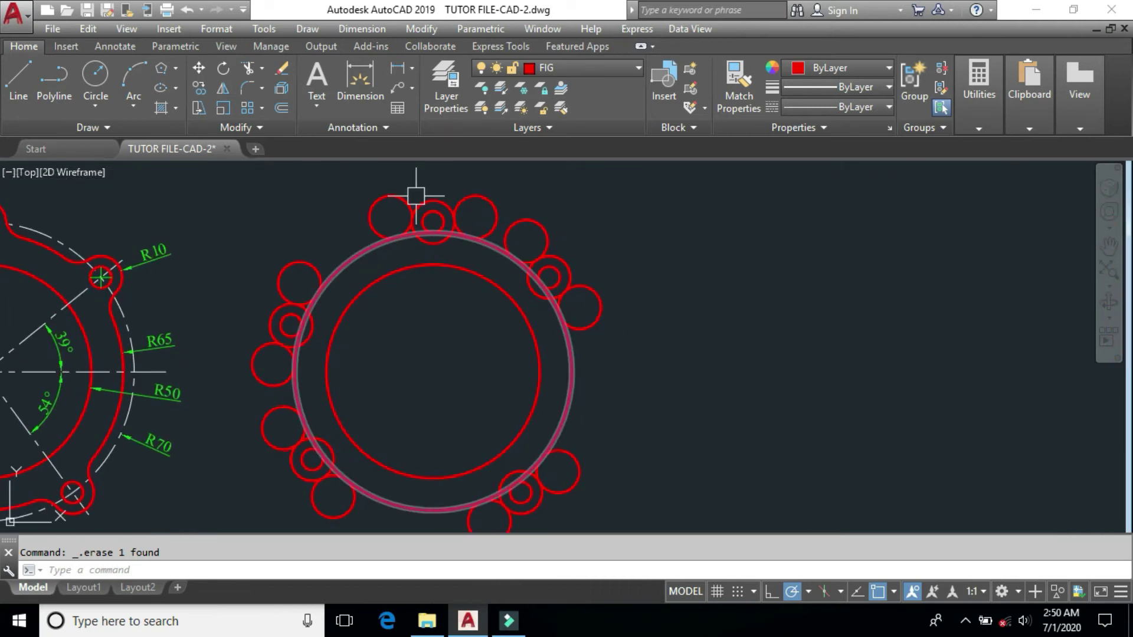
pyautogui.moveTo(170, 313)
pyautogui.mouseDown(button='middle')
pyautogui.moveTo(822, 346)
pyautogui.moveTo(969, 333)
pyautogui.mouseUp(button='middle')
pyautogui.moveTo(493, 318)
pyautogui.mouseDown(button='middle')
pyautogui.moveTo(577, 321)
pyautogui.moveTo(584, 335)
pyautogui.mouseUp(button='middle')
pyautogui.scroll(4, 525, 260)
pyautogui.moveTo(596, 284); pyautogui.dragTo(564, 338, button='middle')
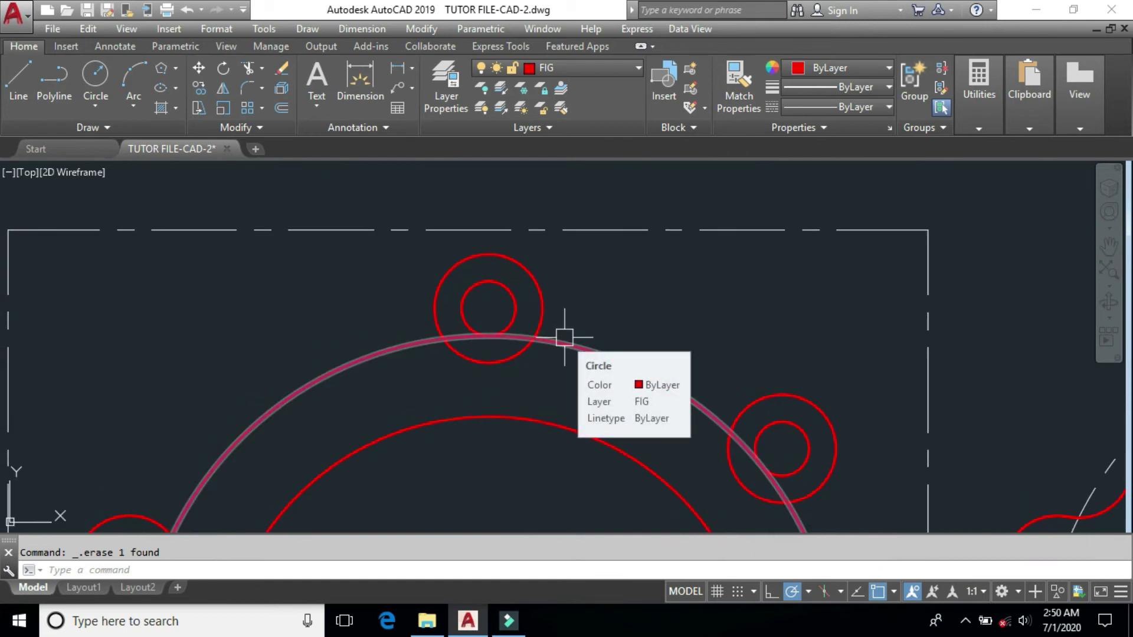
pyautogui.click(93, 111)
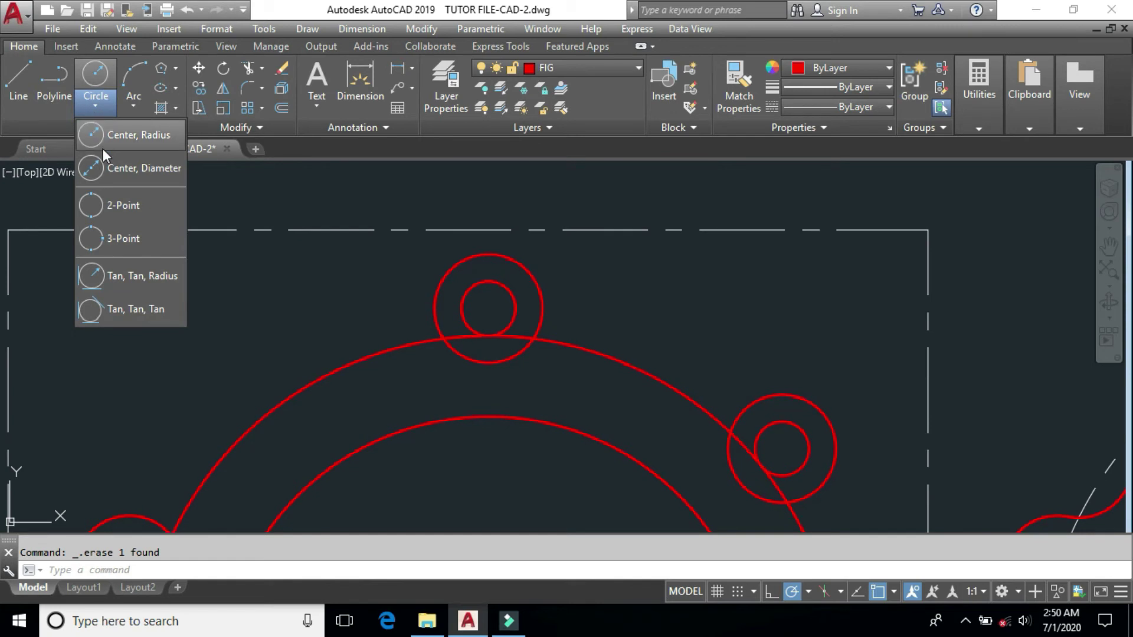
# - Draw radius-10 circles tangent to the top bolt boss and the outer circle on both sides
pyautogui.click(129, 276)
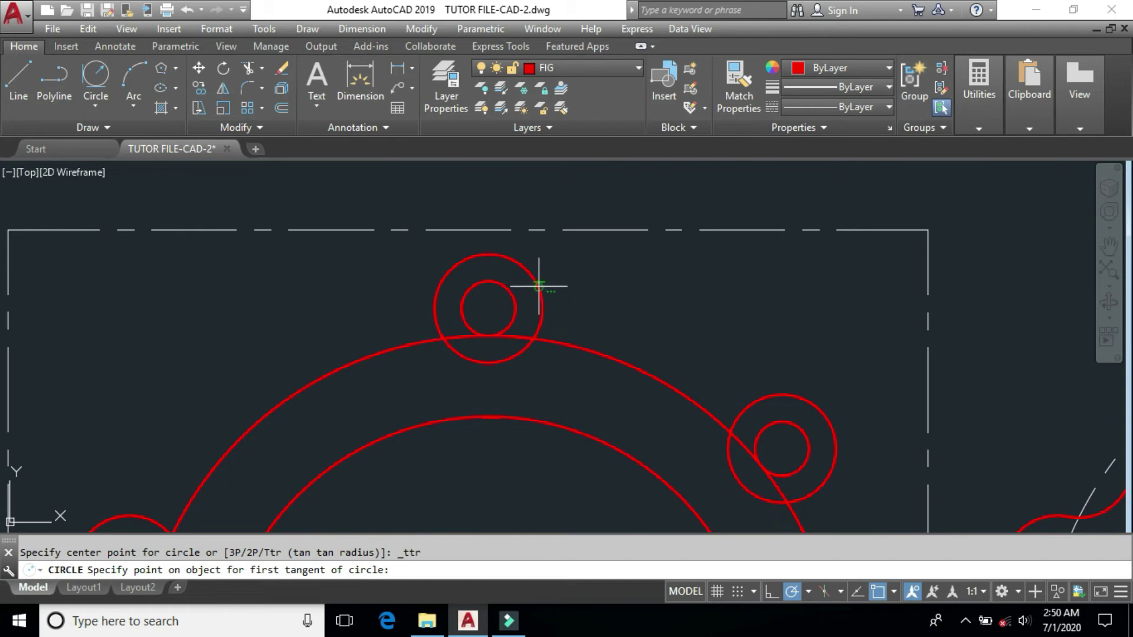
pyautogui.click(539, 286)
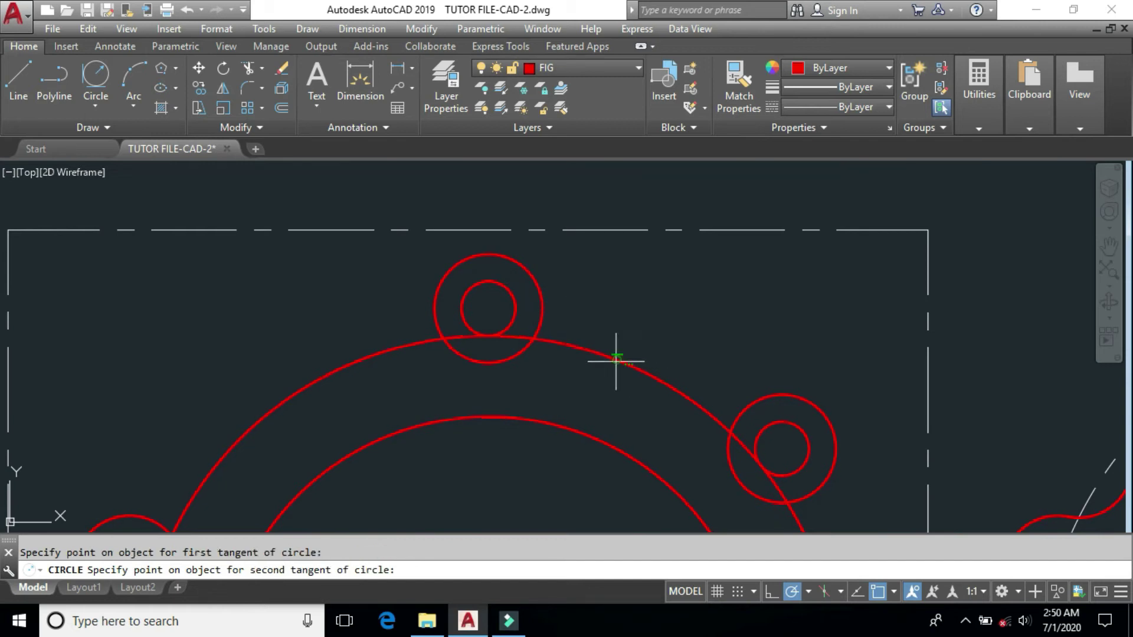
pyautogui.click(584, 349)
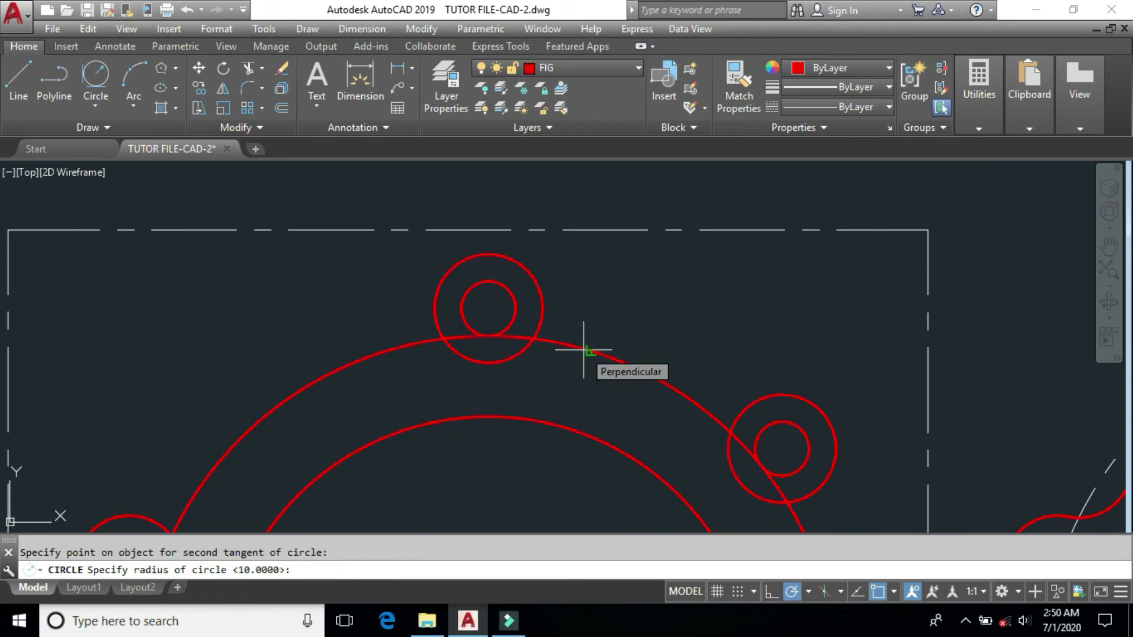
pyautogui.press('Return')
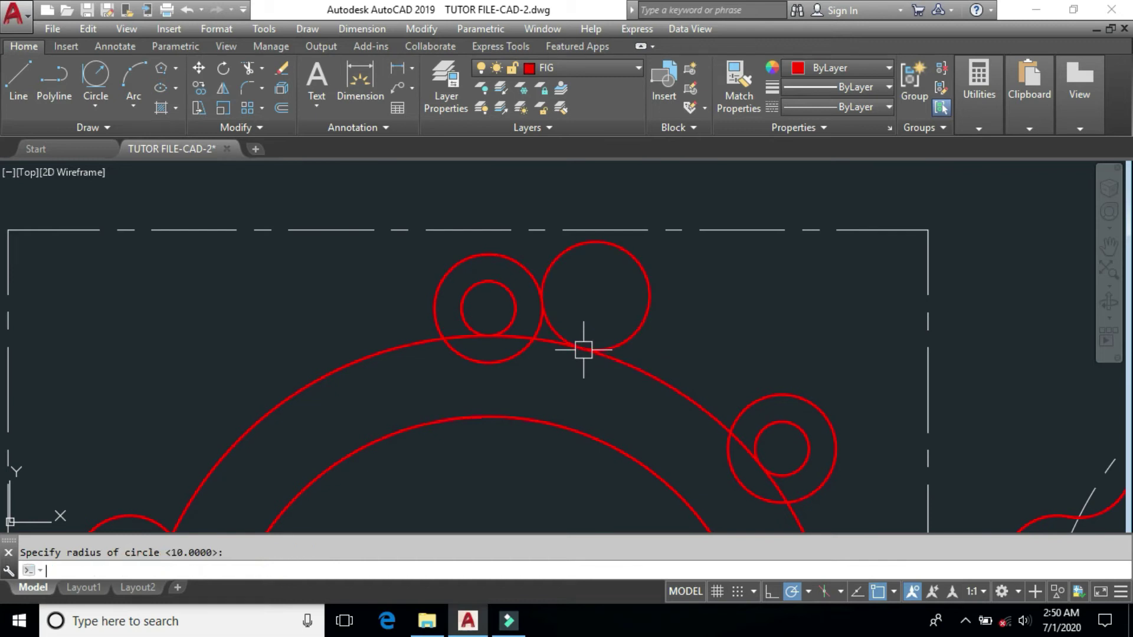
pyautogui.click(95, 76)
pyautogui.click(441, 284)
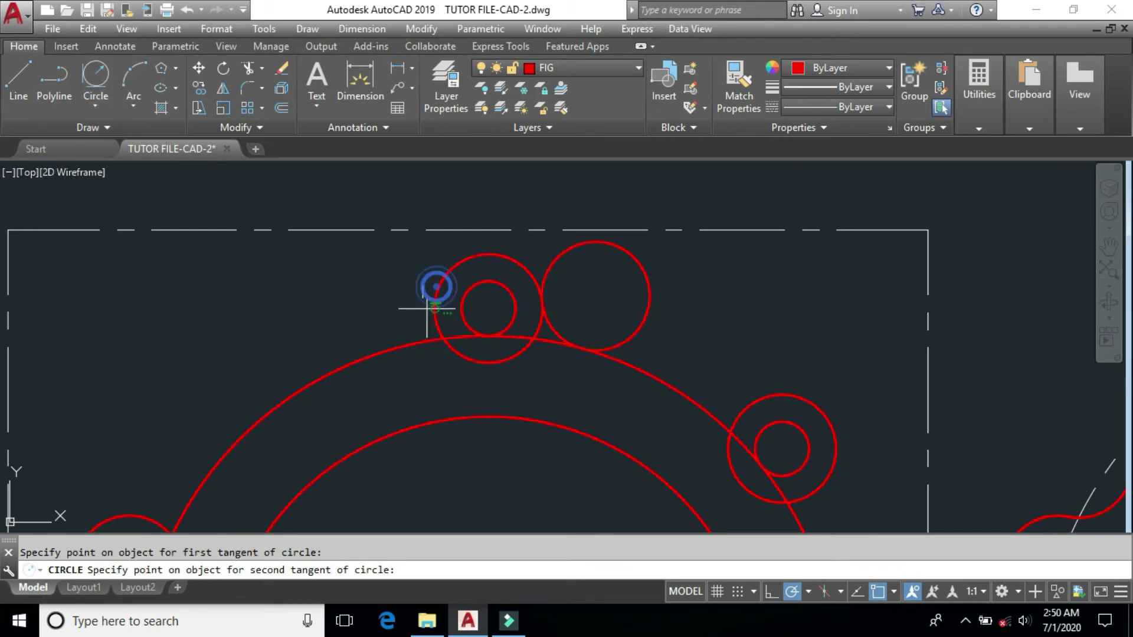
pyautogui.click(402, 340)
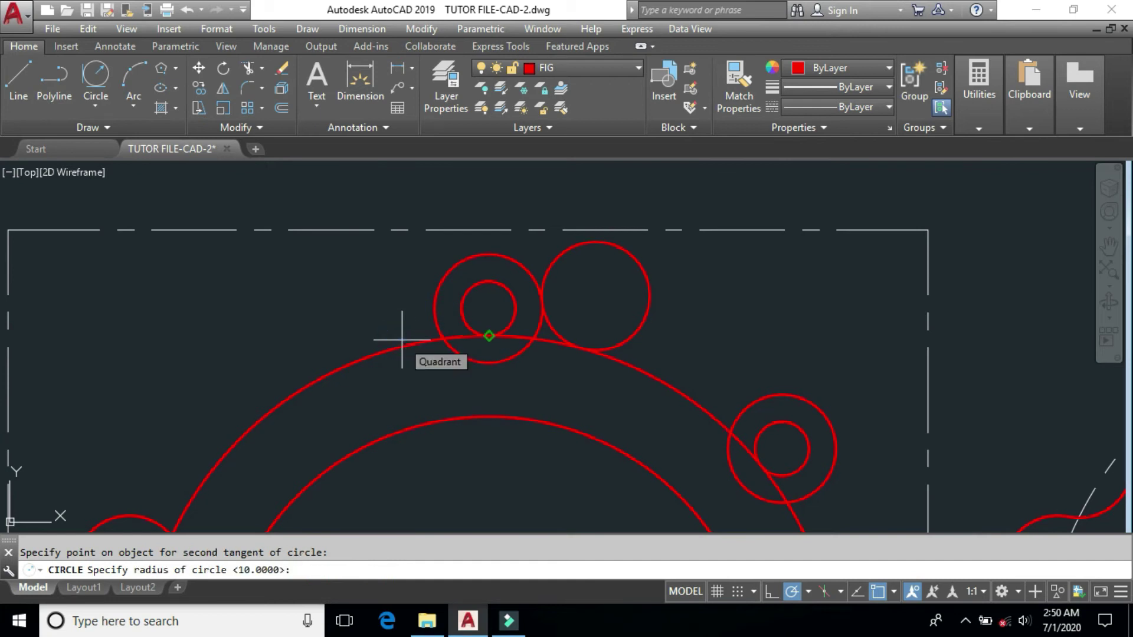
pyautogui.press('Return')
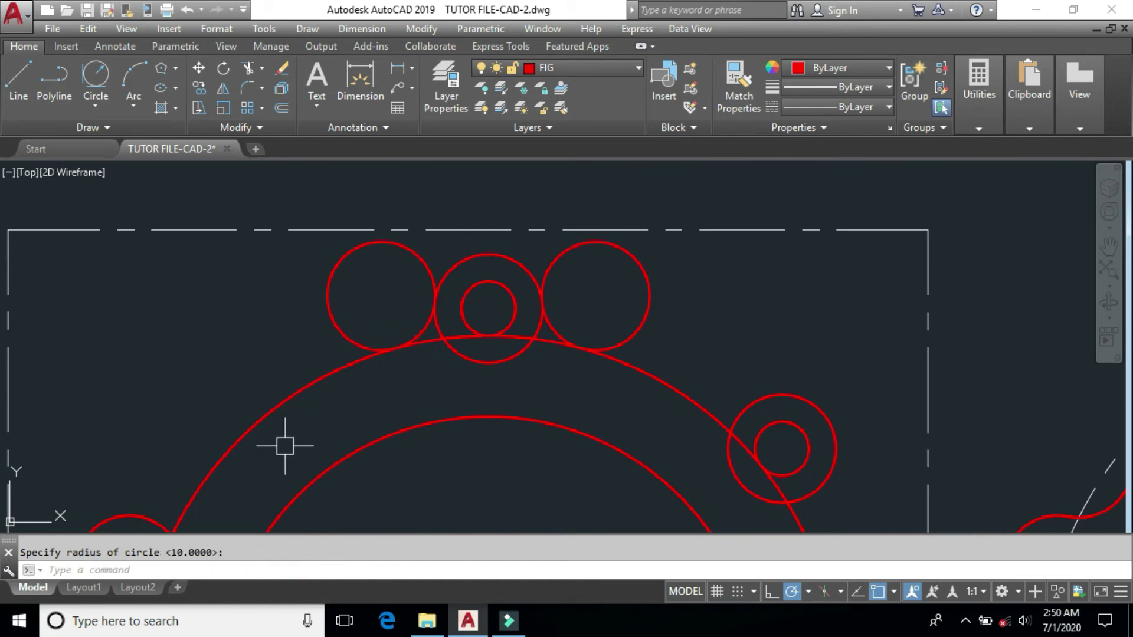
# - Pan to the upper-left bolt boss and restart the Circle command after cancelling a stray circle
pyautogui.moveTo(286, 446); pyautogui.dragTo(511, 316, button='middle')
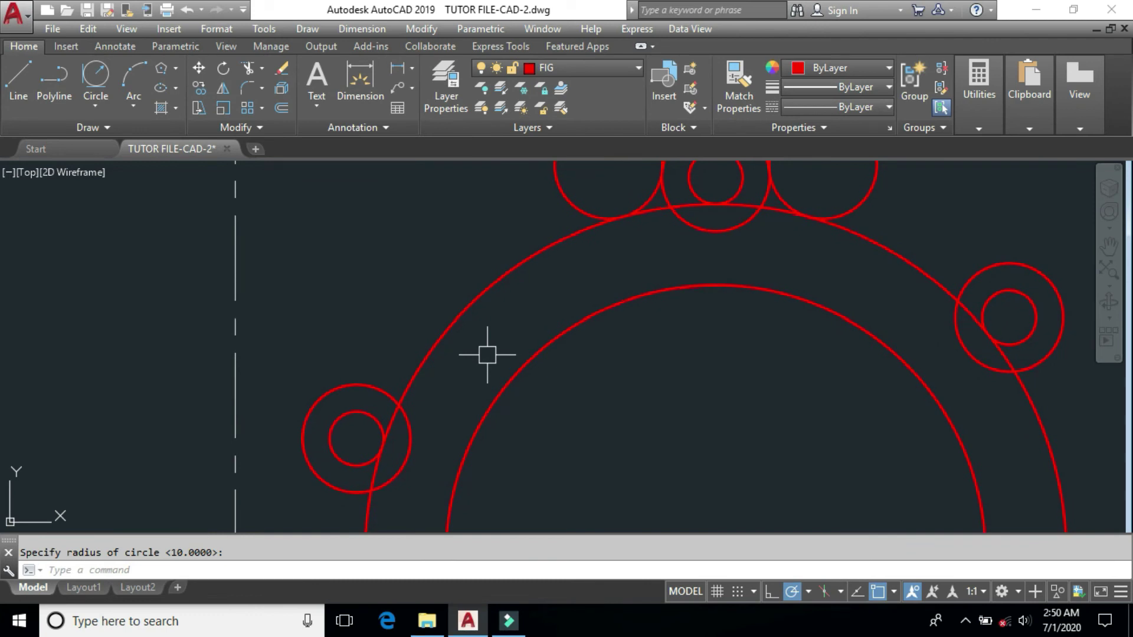
pyautogui.press('Return')
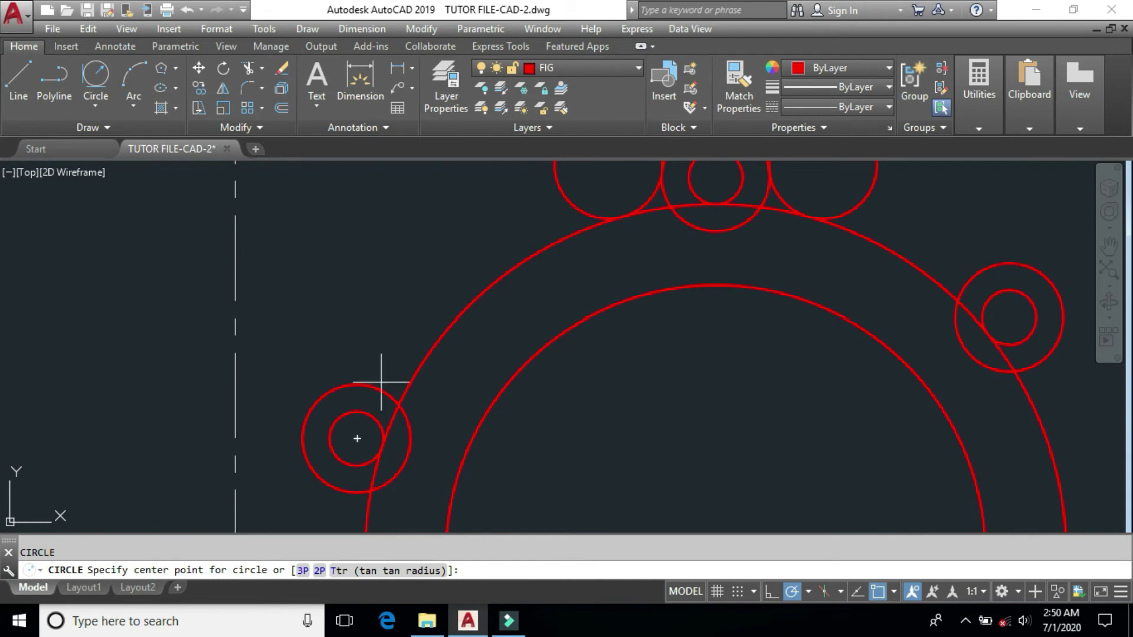
pyautogui.click(432, 342)
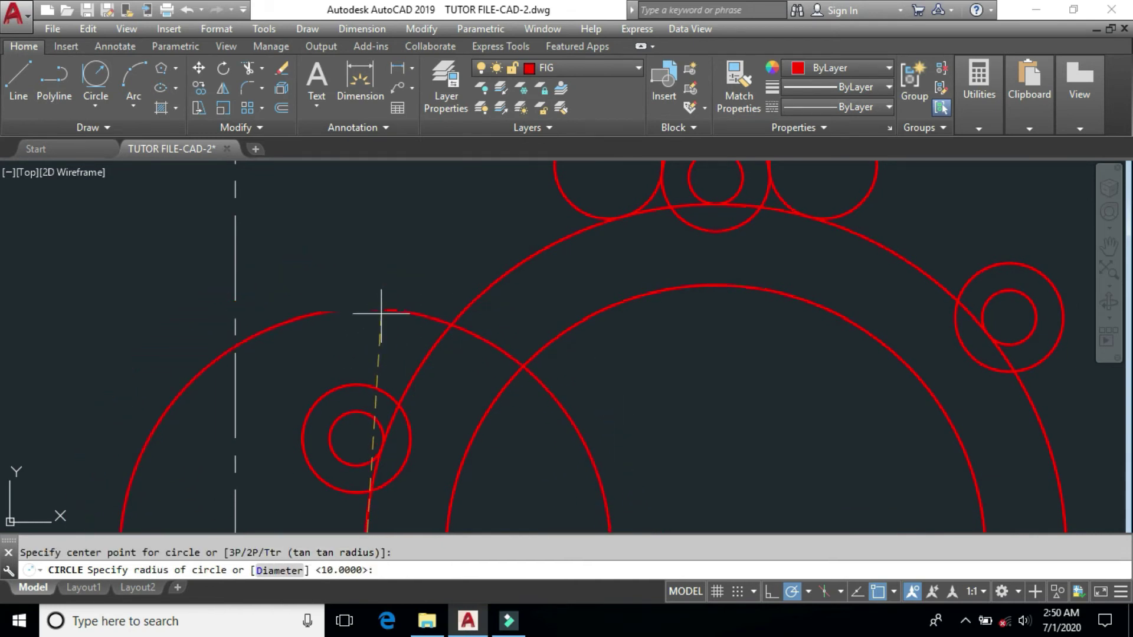
pyautogui.press('Escape')
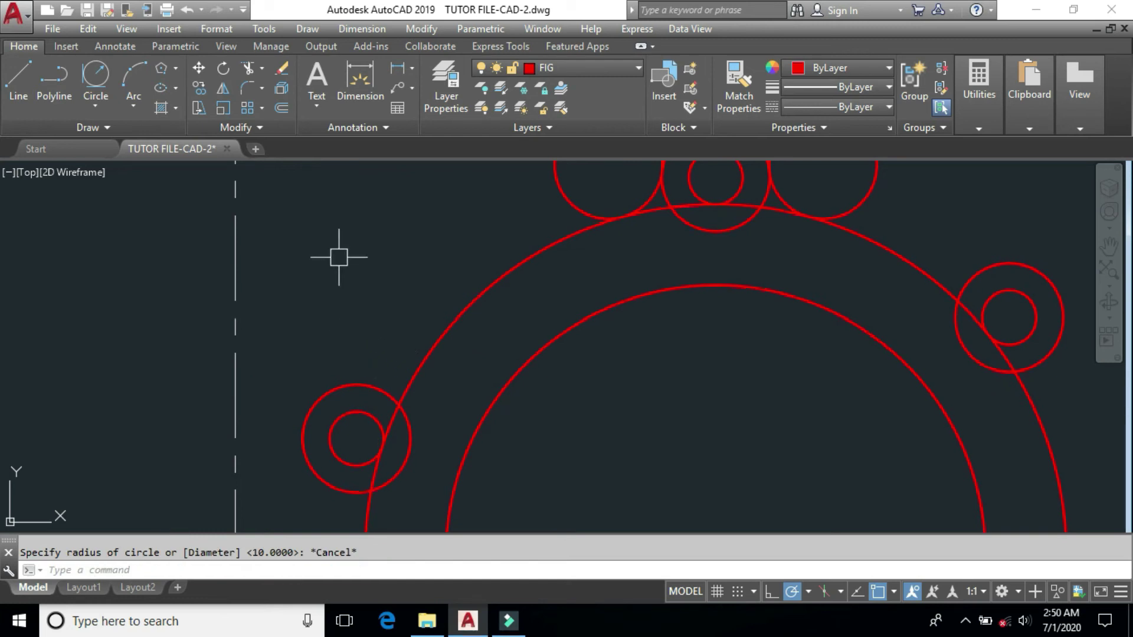
pyautogui.press('Return')
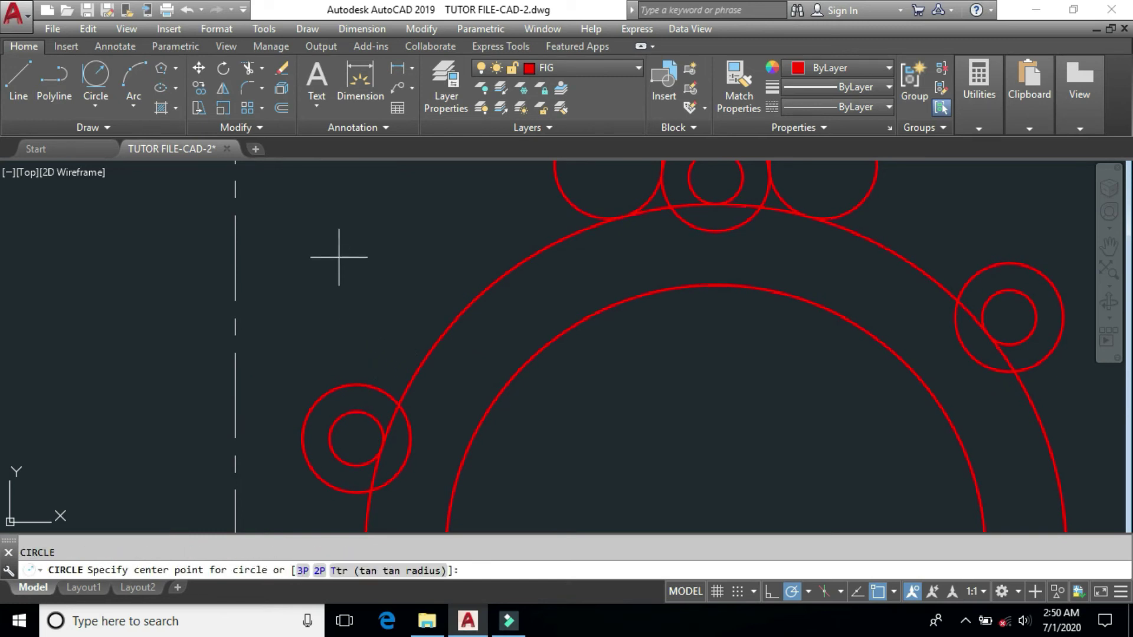
# - Add two radius-10 tangent circles joining the upper-left bolt boss to the outer ring
pyautogui.click(348, 572)
pyautogui.click(352, 384)
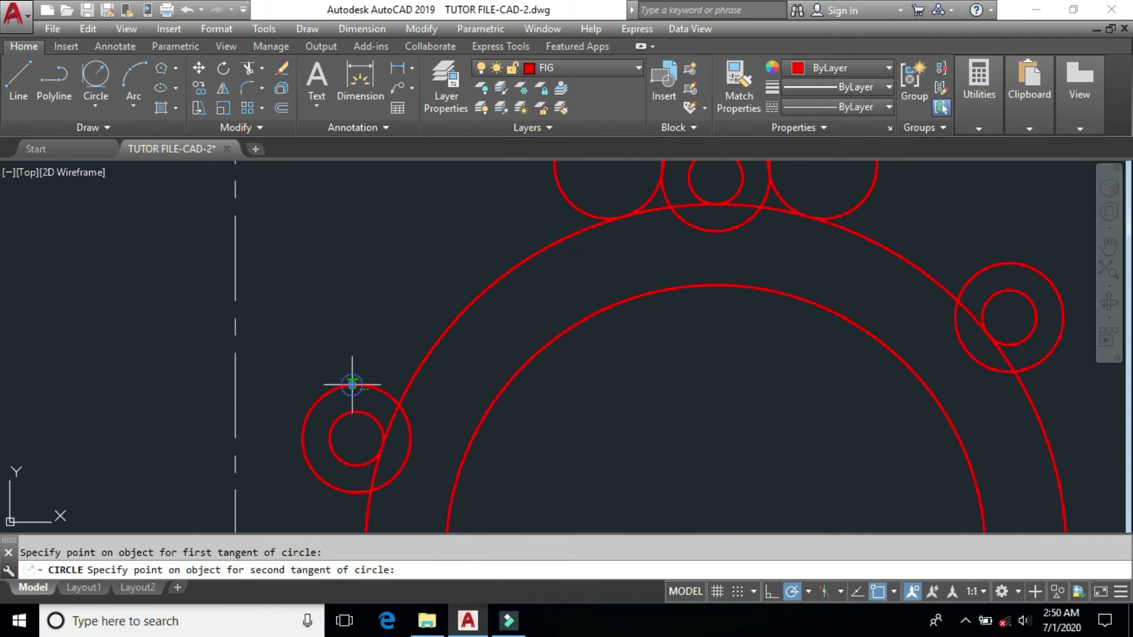
pyautogui.click(437, 337)
pyautogui.press('Return')
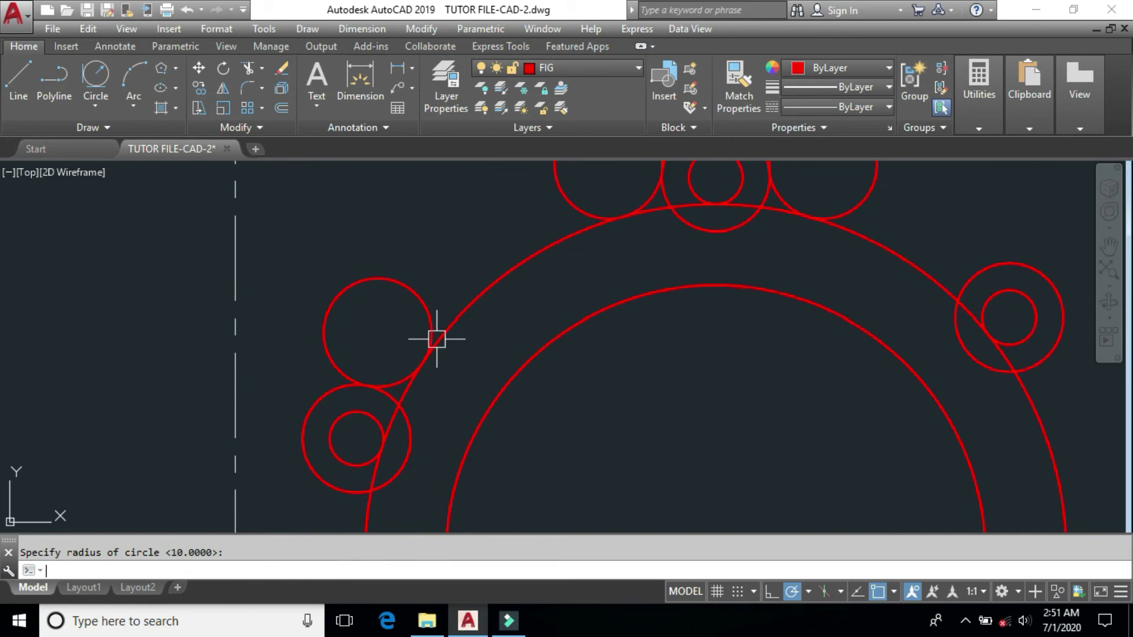
pyautogui.click(100, 71)
pyautogui.moveTo(342, 457); pyautogui.dragTo(366, 349, button='middle')
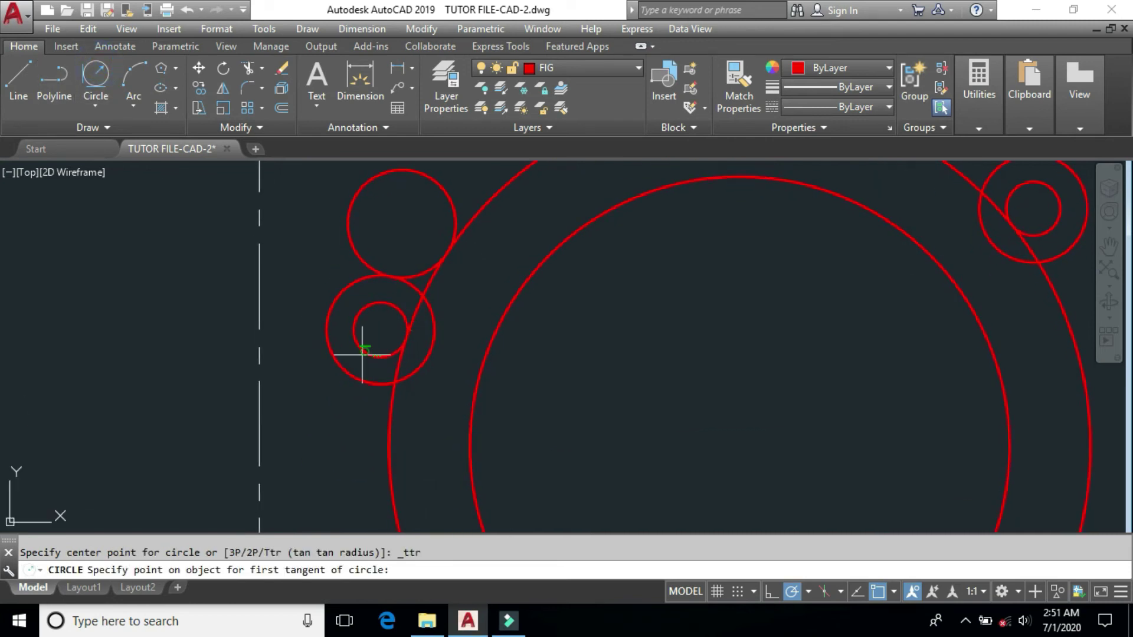
pyautogui.click(336, 361)
pyautogui.click(390, 421)
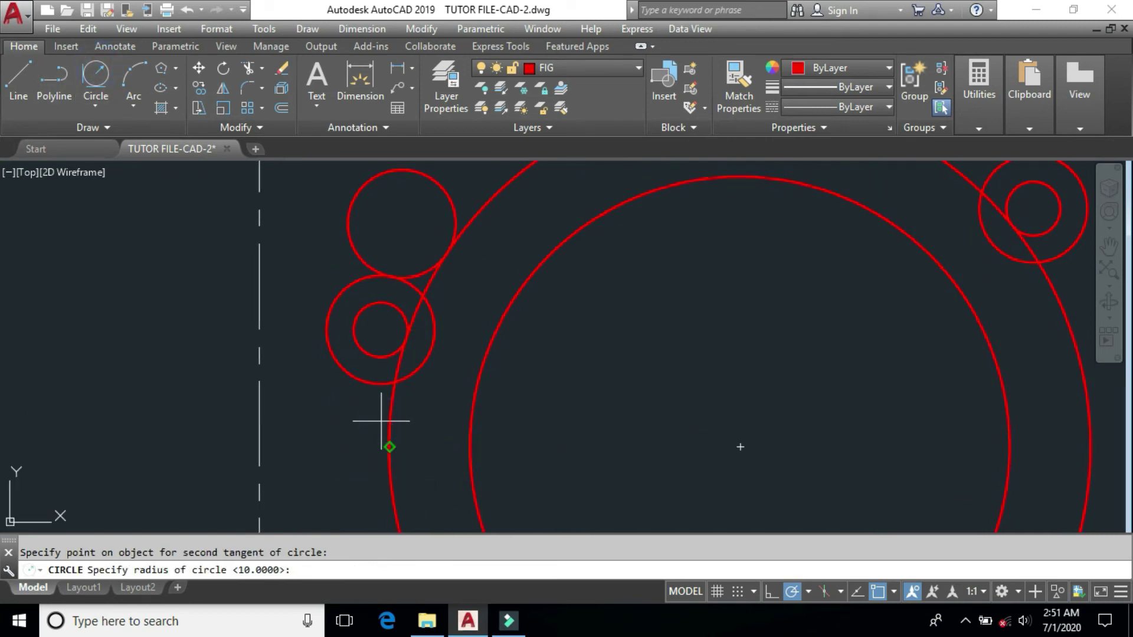
pyautogui.press('Return')
# - Add two more radius-10 tangent circles between the left boss and the outer ring
pyautogui.click(105, 89)
pyautogui.scroll(-4, 264, 207)
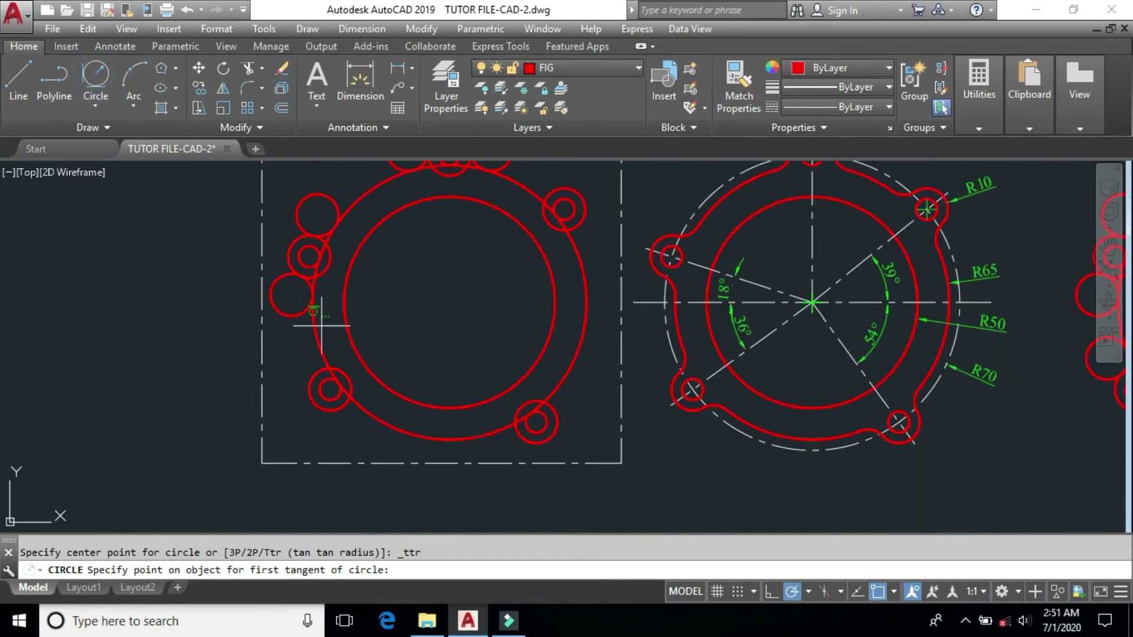
pyautogui.click(315, 376)
pyautogui.click(321, 353)
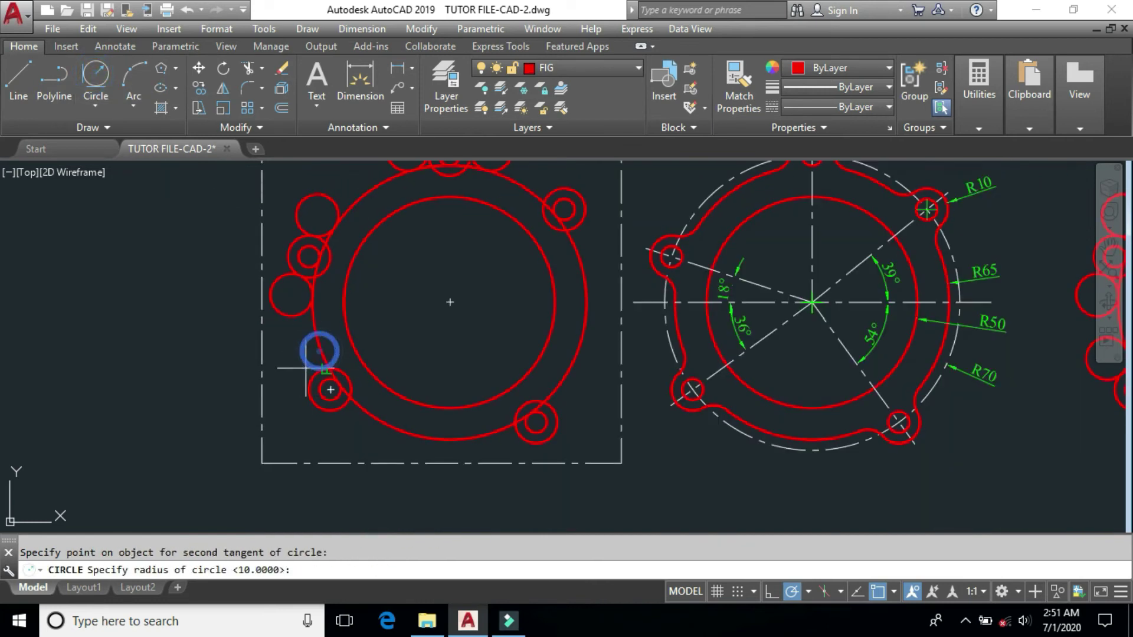
pyautogui.press('Return')
pyautogui.click(105, 80)
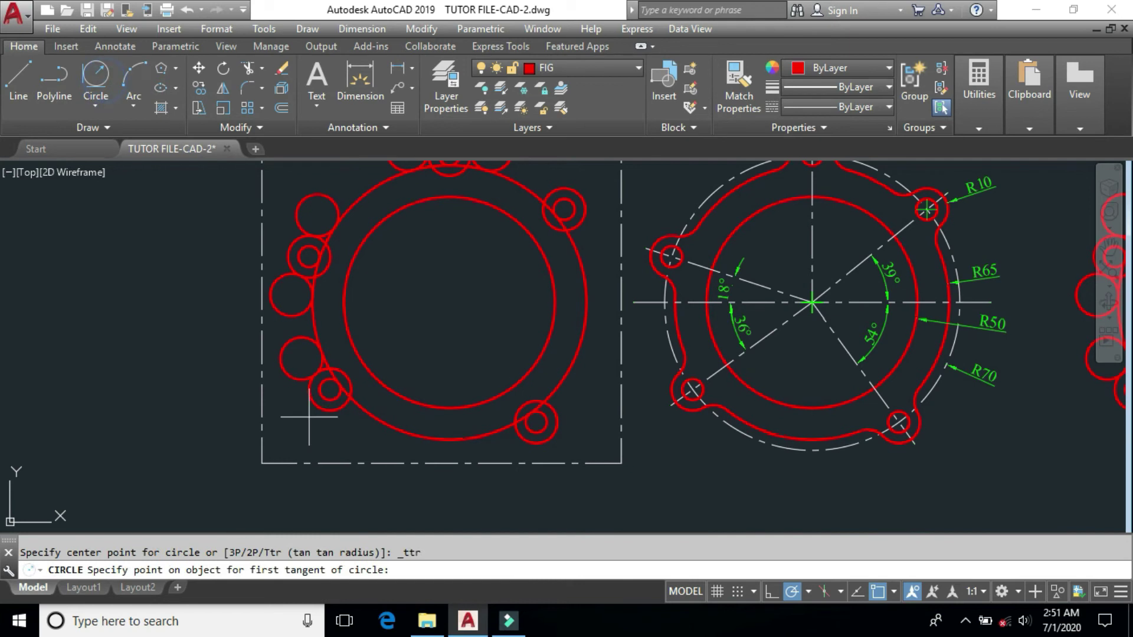
pyautogui.click(325, 408)
pyautogui.click(366, 419)
pyautogui.press('Return')
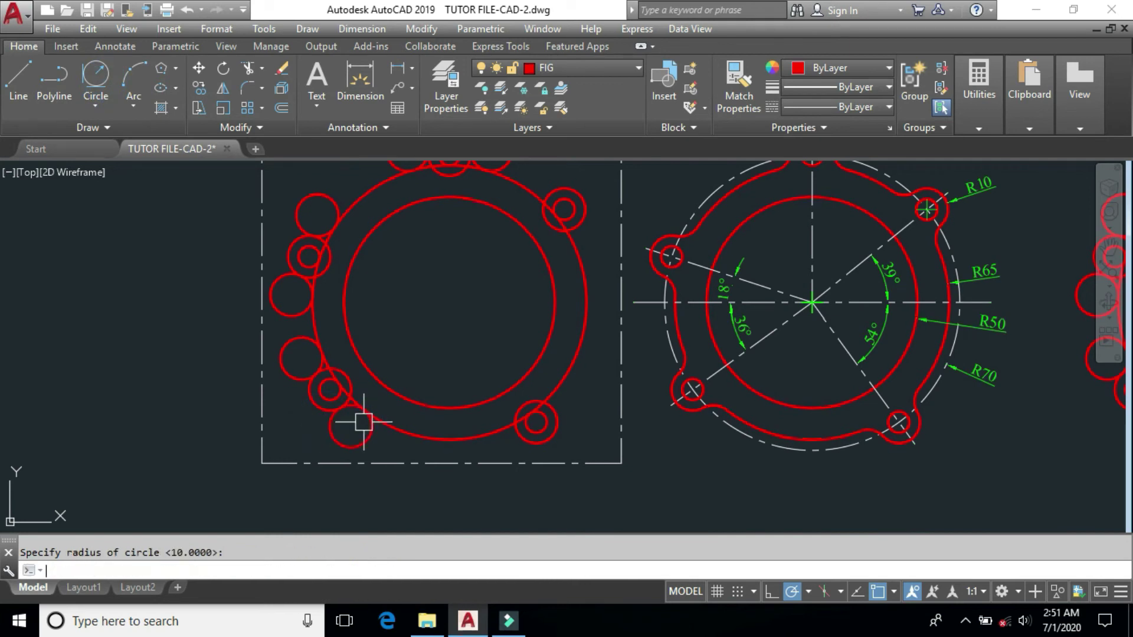
# - Add radius-10 tangent circles between the upper-right boss ring and the outer ring
pyautogui.click(103, 83)
pyautogui.scroll(6, 523, 446)
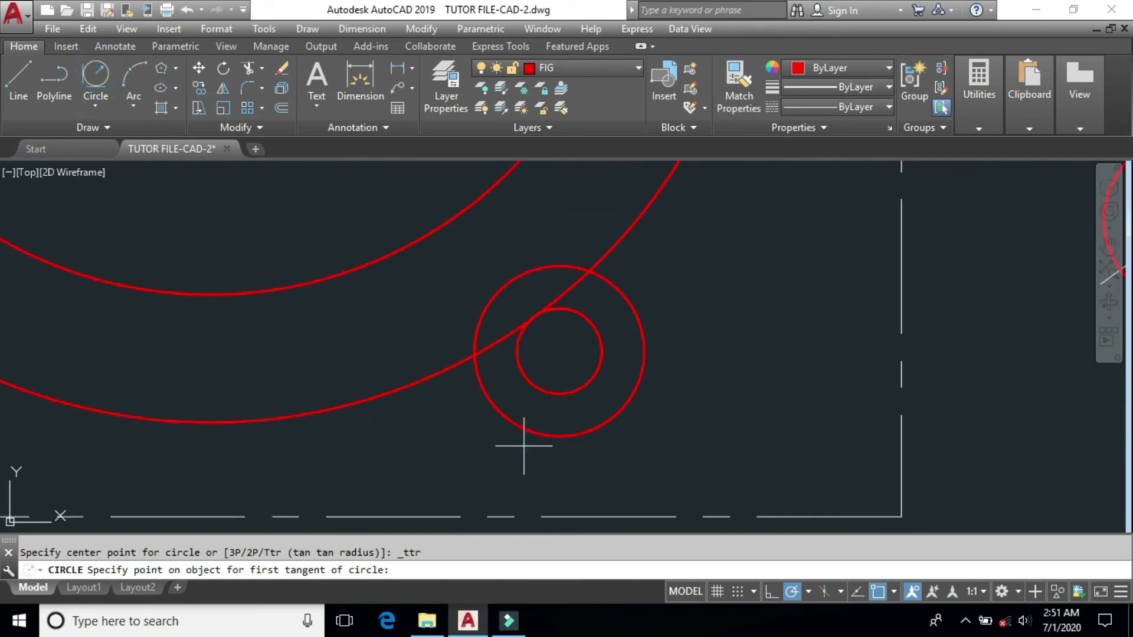
pyautogui.click(523, 437)
pyautogui.click(430, 380)
pyautogui.press('Return')
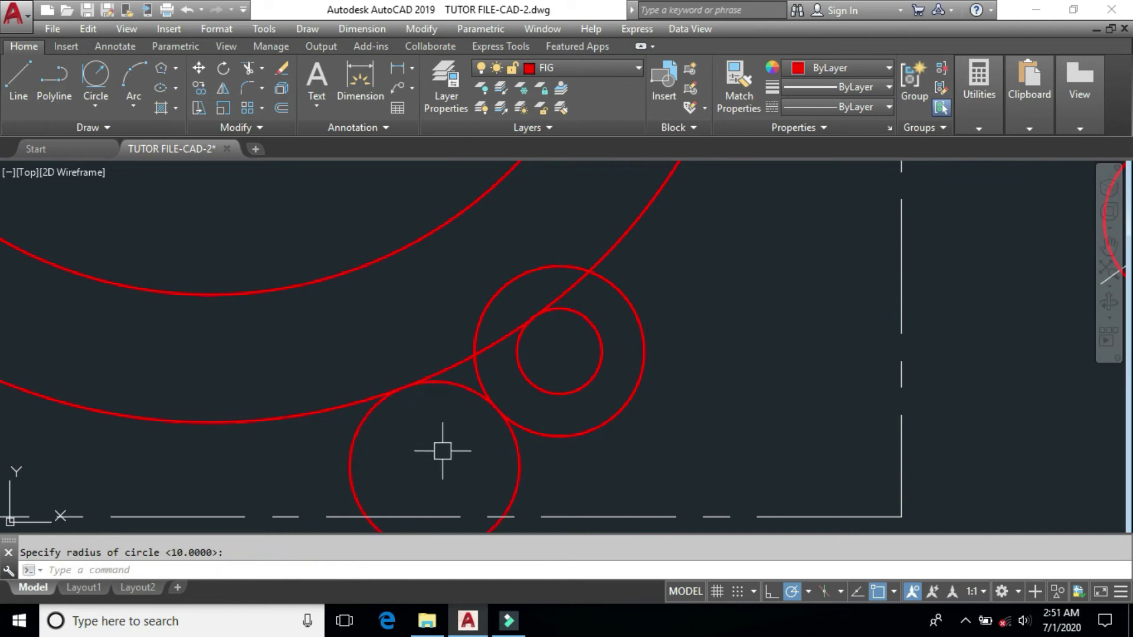
pyautogui.click(109, 72)
pyautogui.click(636, 224)
pyautogui.click(638, 307)
pyautogui.press('Return')
# - Place two more radius-10 blend circles by the top and upper-right bosses, then show both flanges
pyautogui.scroll(-5, 622, 456)
pyautogui.click(94, 79)
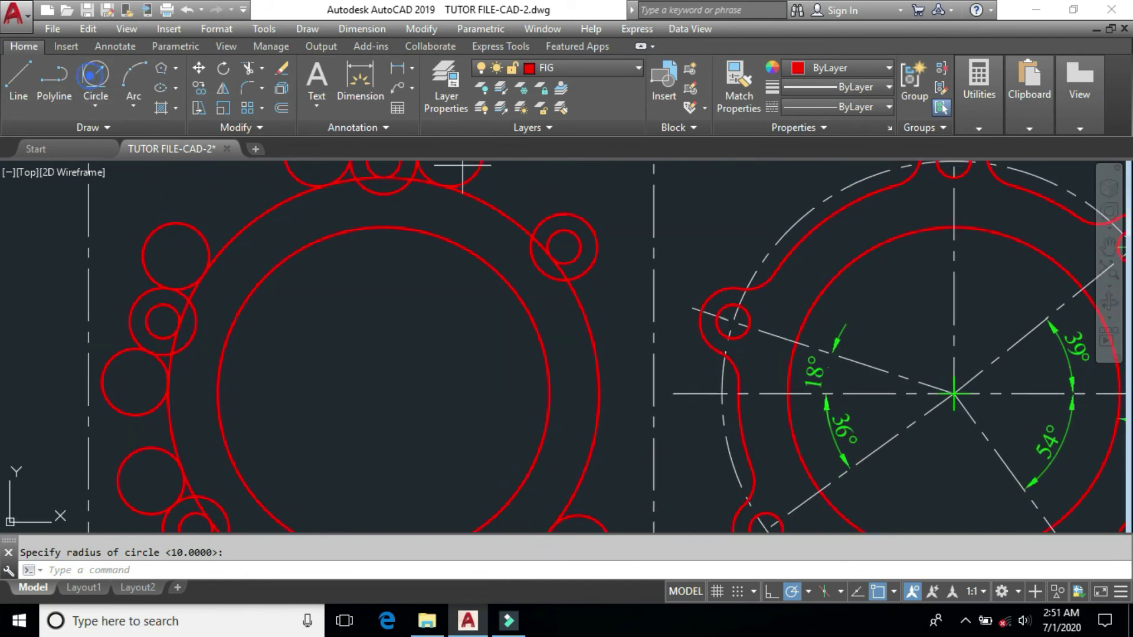
pyautogui.click(551, 218)
pyautogui.click(517, 219)
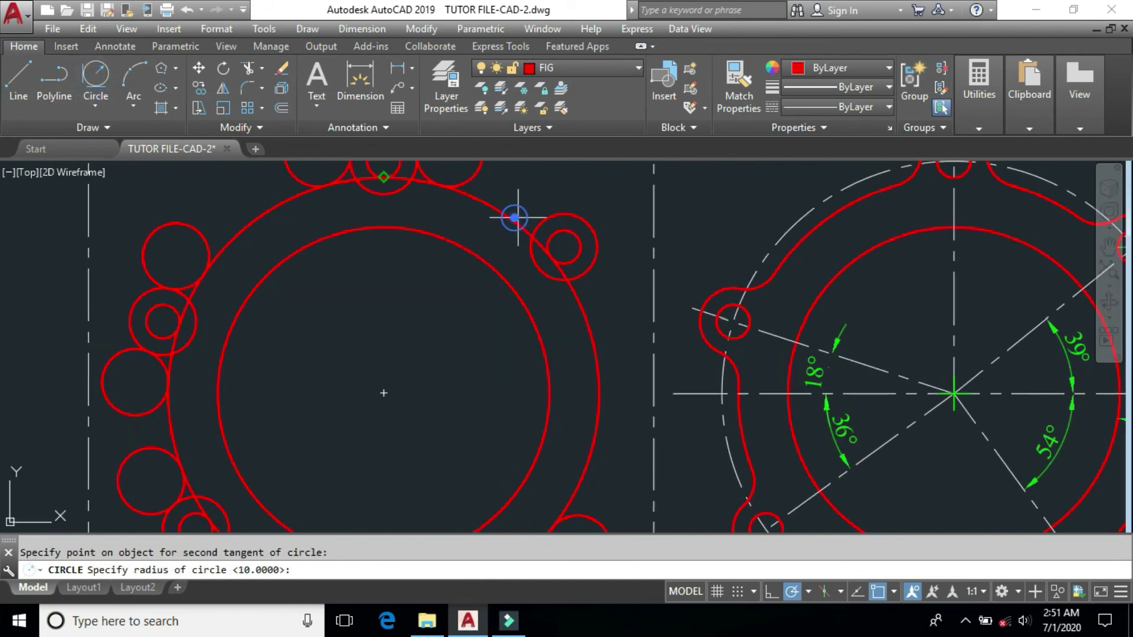
pyautogui.press('Return')
pyautogui.click(94, 78)
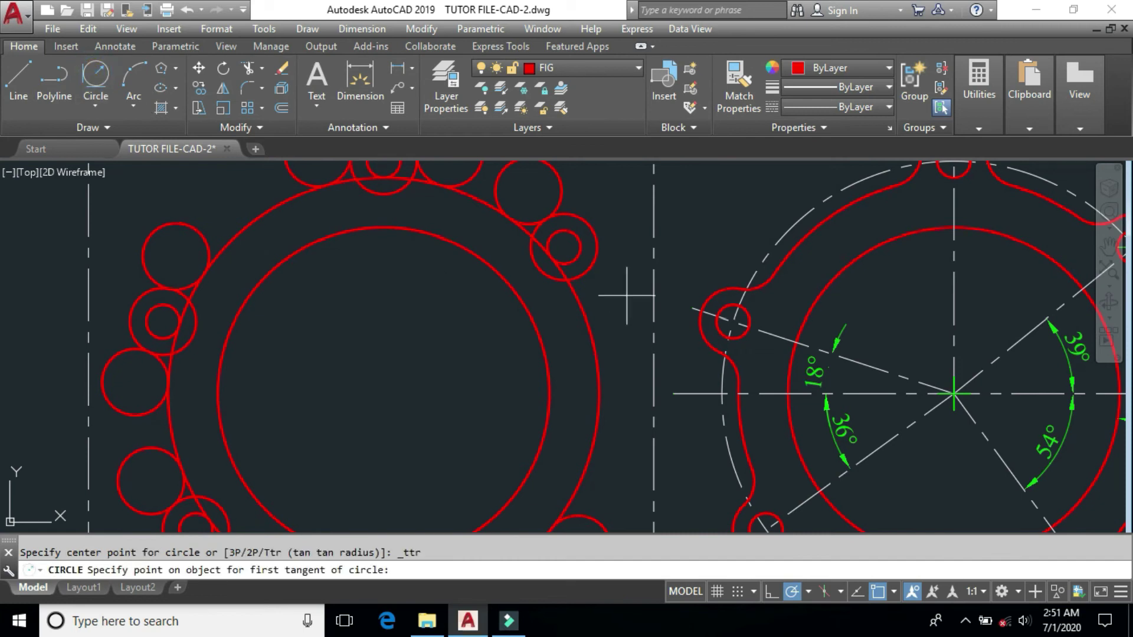
pyautogui.click(597, 265)
pyautogui.click(586, 324)
pyautogui.press('Return')
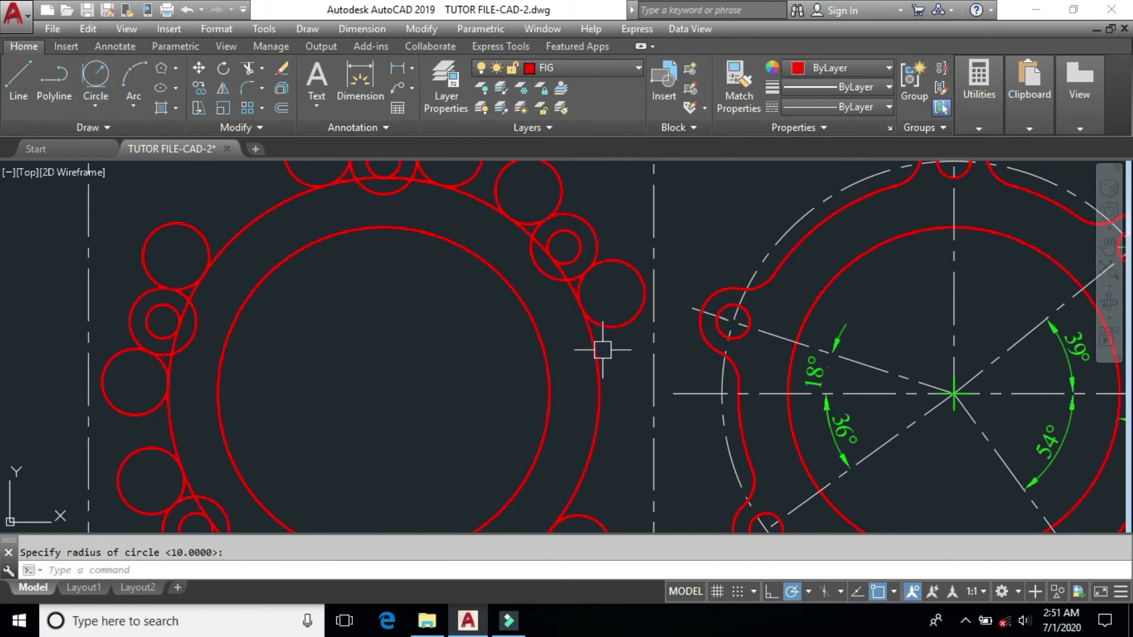
pyautogui.scroll(-2, 608, 363)
pyautogui.moveTo(539, 313)
pyautogui.mouseDown(button='middle')
pyautogui.moveTo(566, 401)
pyautogui.moveTo(527, 389)
pyautogui.mouseUp(button='middle')
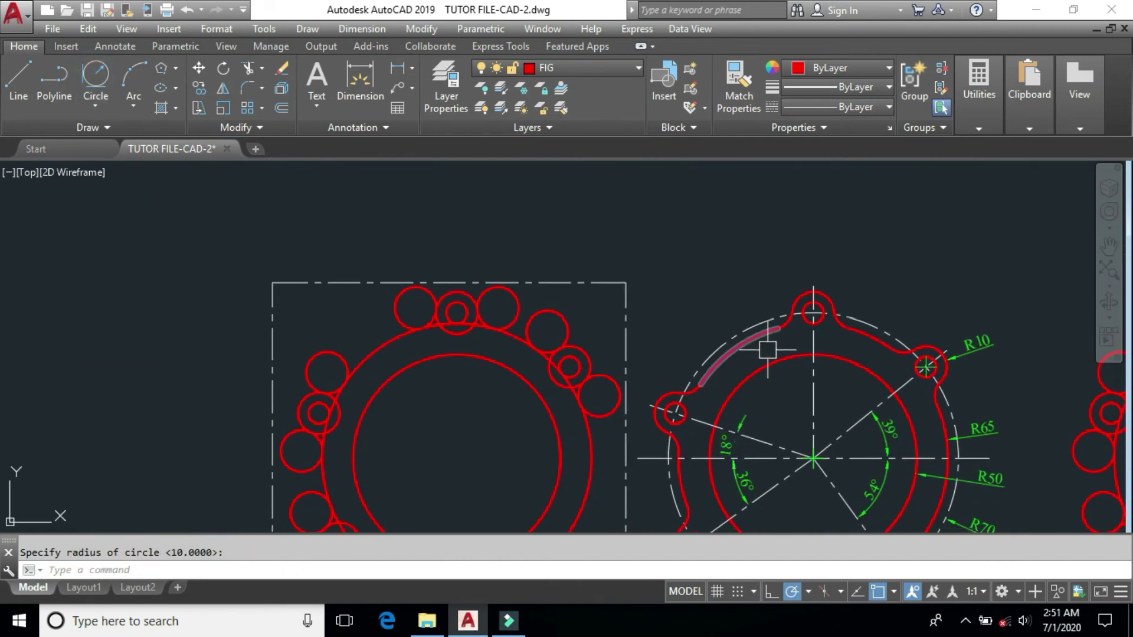
pyautogui.scroll(2, 808, 311)
pyautogui.moveTo(808, 311)
pyautogui.mouseDown(button='middle')
pyautogui.moveTo(778, 295)
pyautogui.moveTo(802, 298)
pyautogui.mouseUp(button='middle')
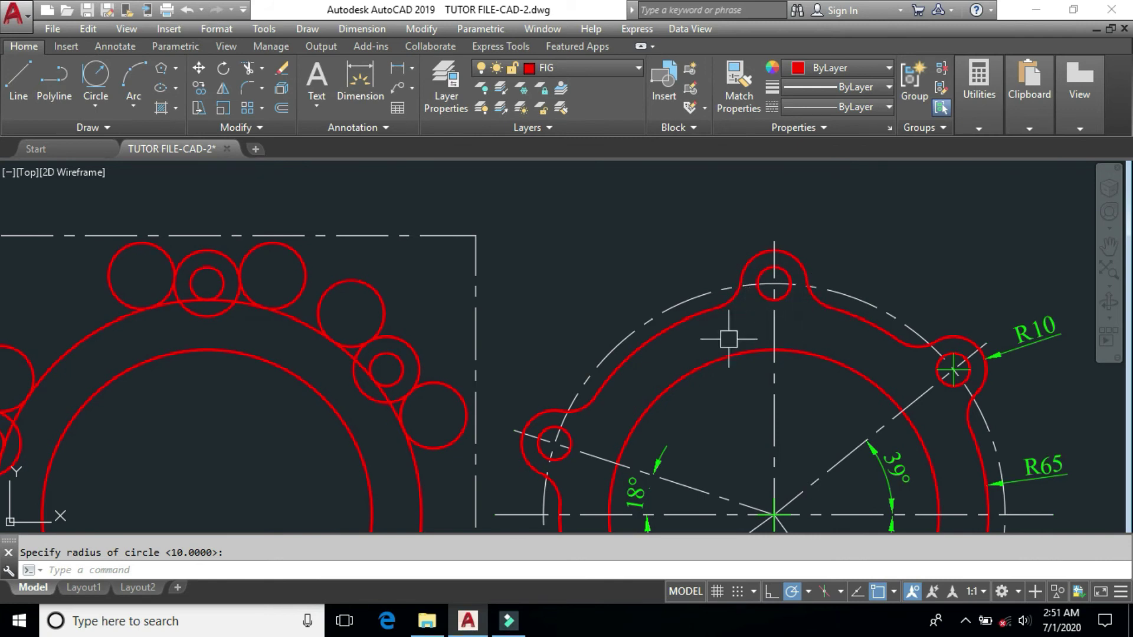
pyautogui.scroll(5, 250, 341)
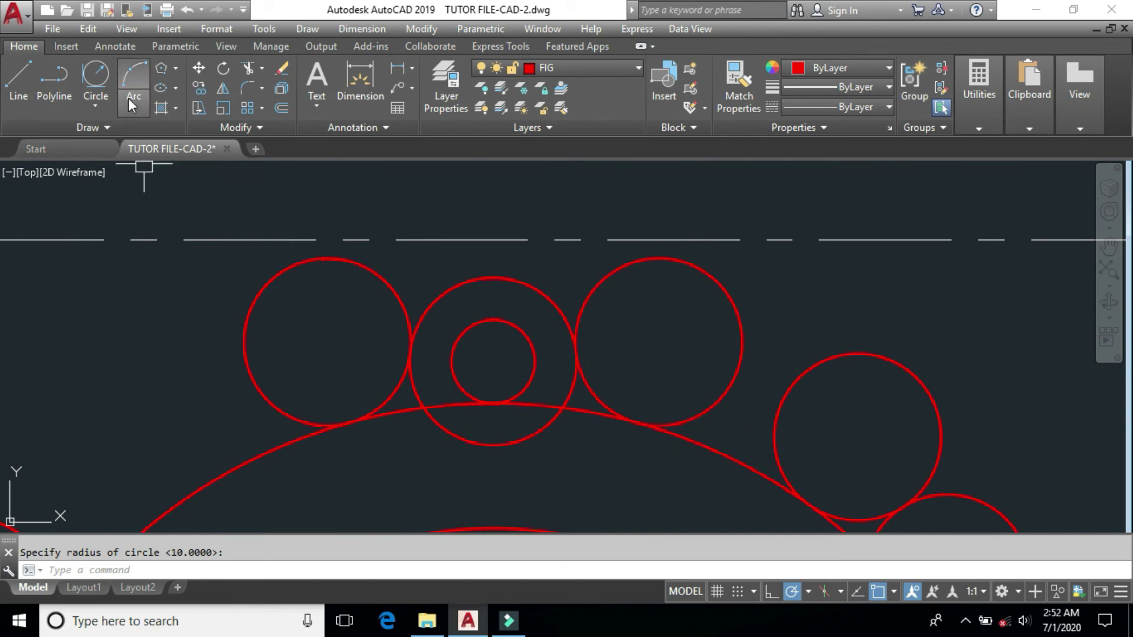
# - Run BREAK (BR) on the blend circle right of the top boss using the First point option
pyautogui.write('B')
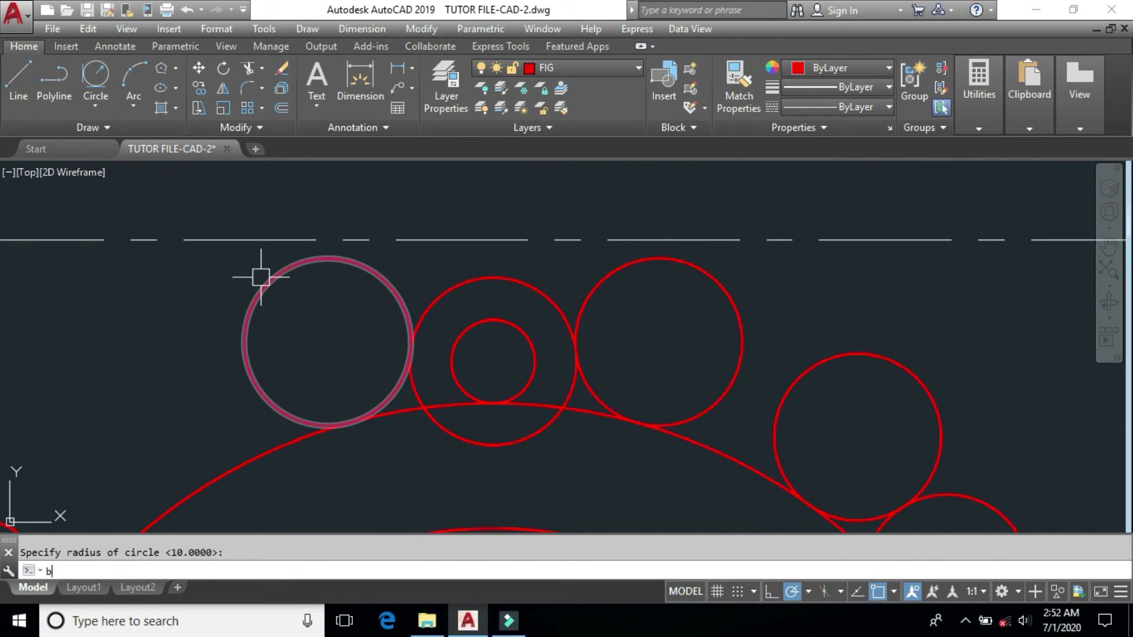
pyautogui.write('R')
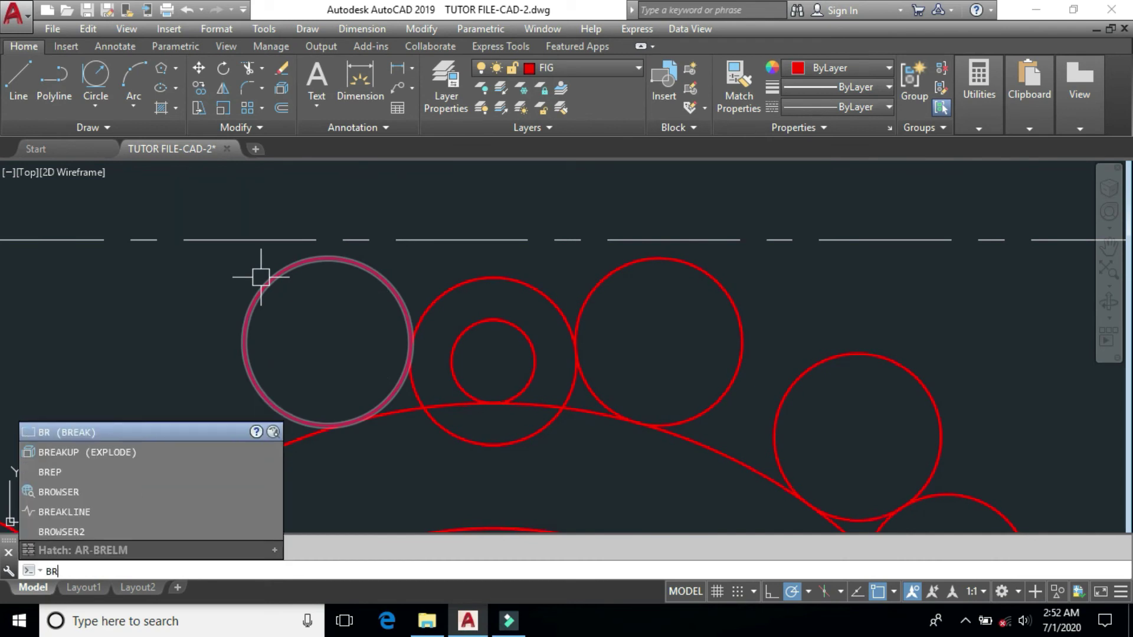
pyautogui.press('Return')
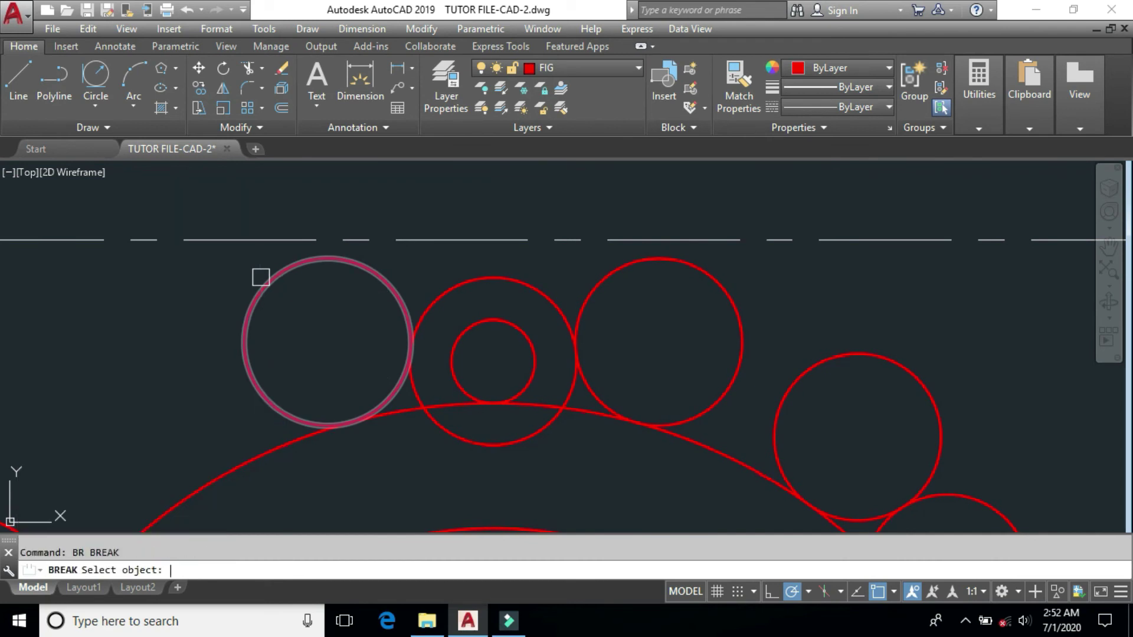
pyautogui.click(605, 288)
pyautogui.rightClick(599, 287)
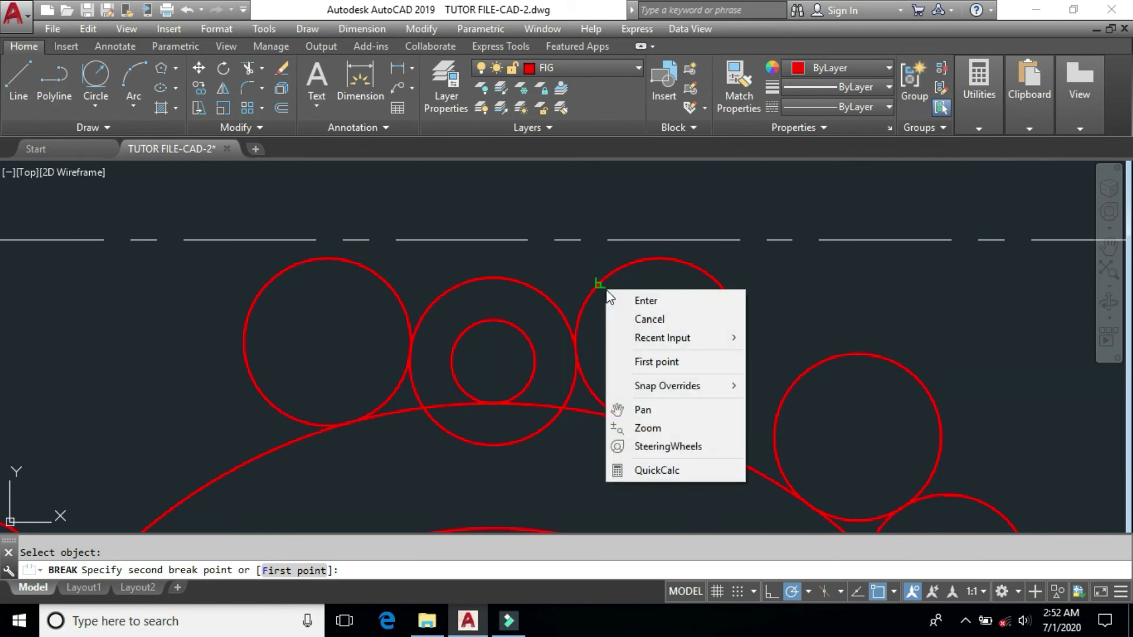
pyautogui.click(659, 361)
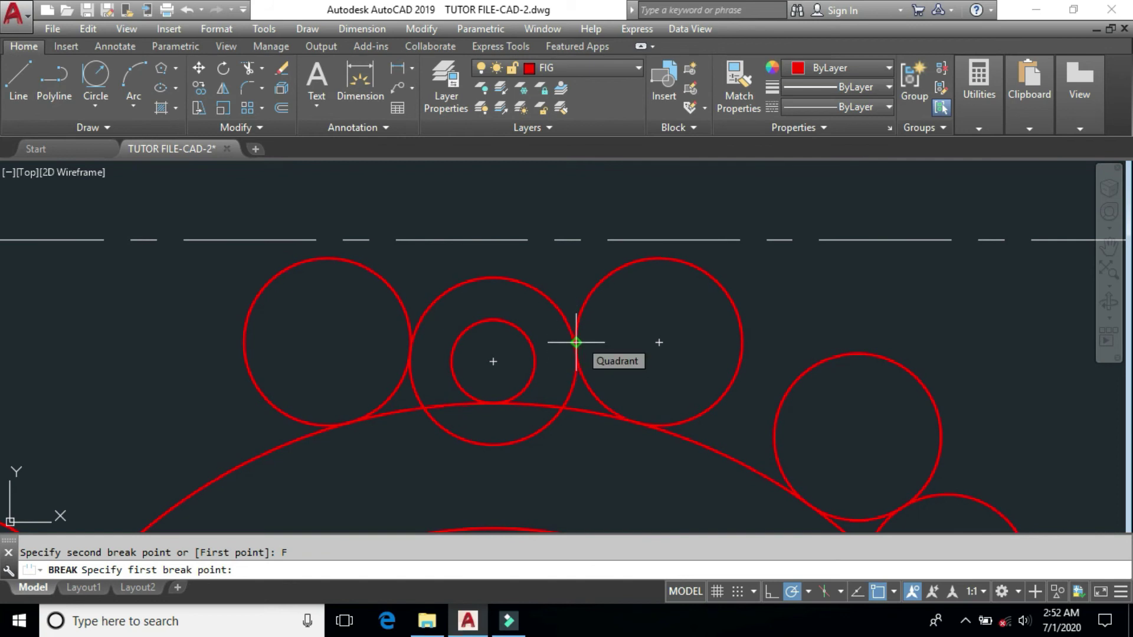
# - Limit object snap to Intersection only, then break away the circle's upper arc
pyautogui.click(893, 592)
pyautogui.click(933, 569)
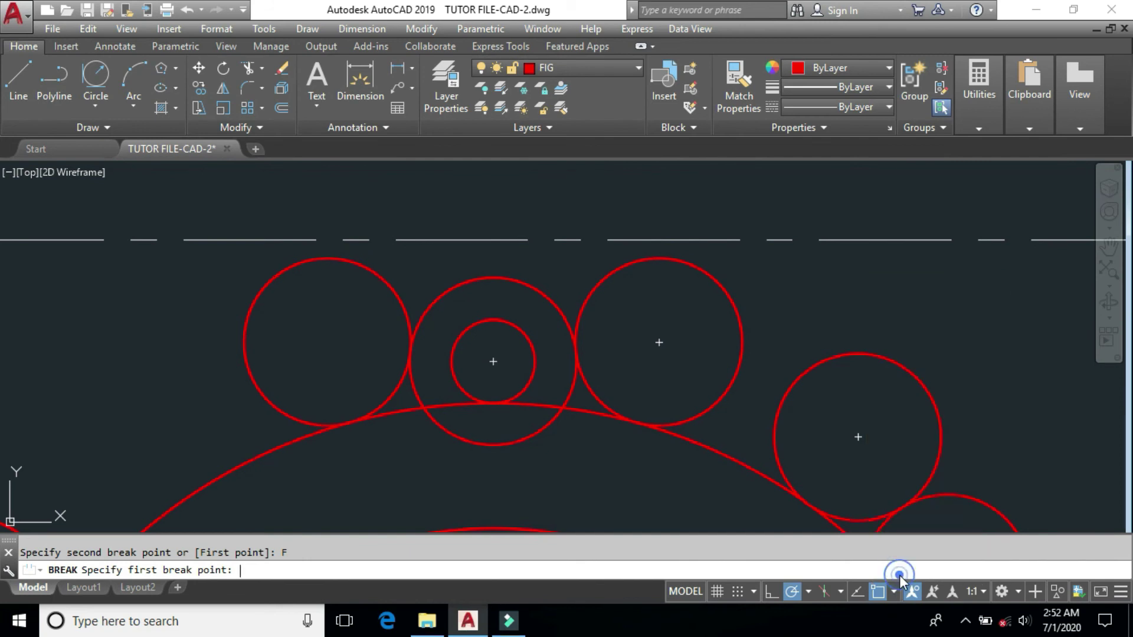
pyautogui.click(375, 180)
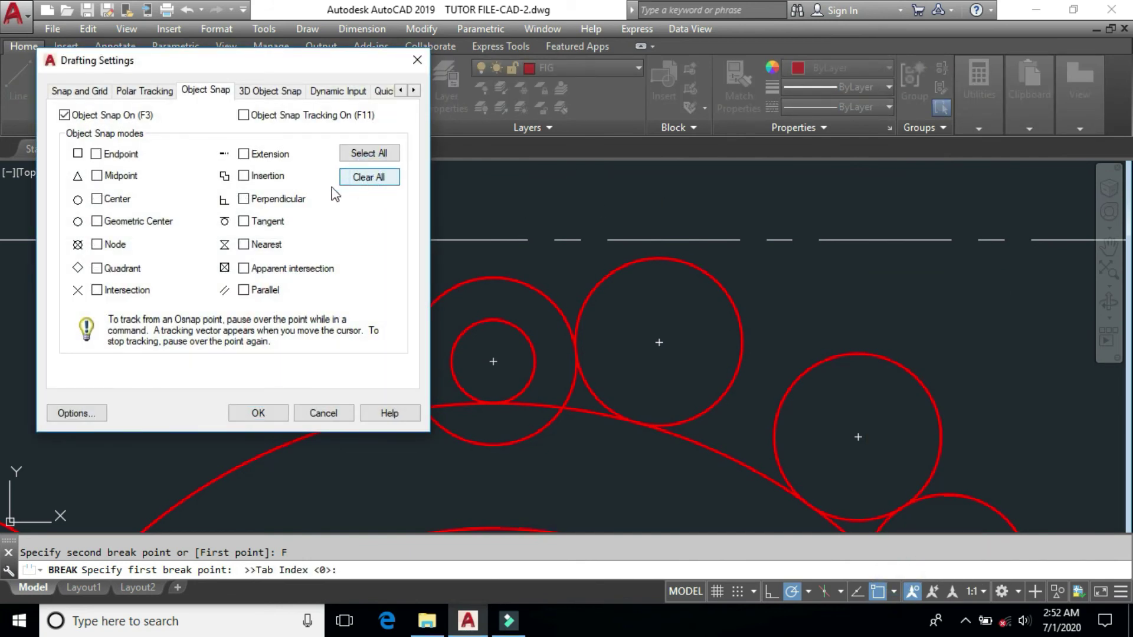
pyautogui.click(108, 293)
pyautogui.click(256, 413)
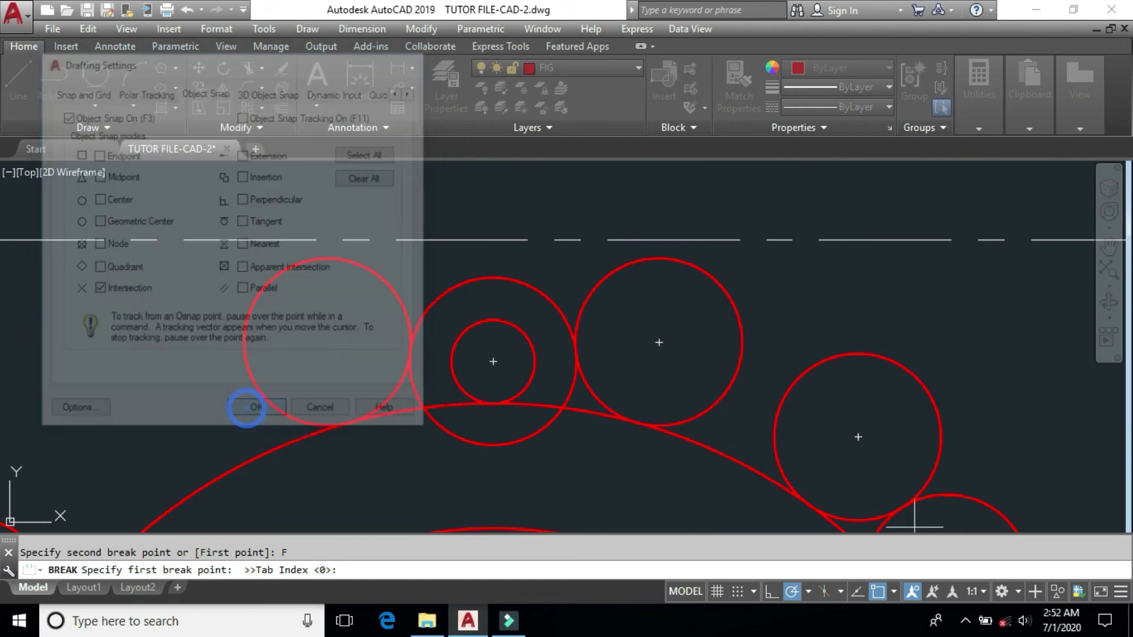
pyautogui.click(638, 423)
pyautogui.click(569, 333)
# - Break the blend circle left of the top boss, removing its outer part
pyautogui.press('Return')
pyautogui.click(374, 282)
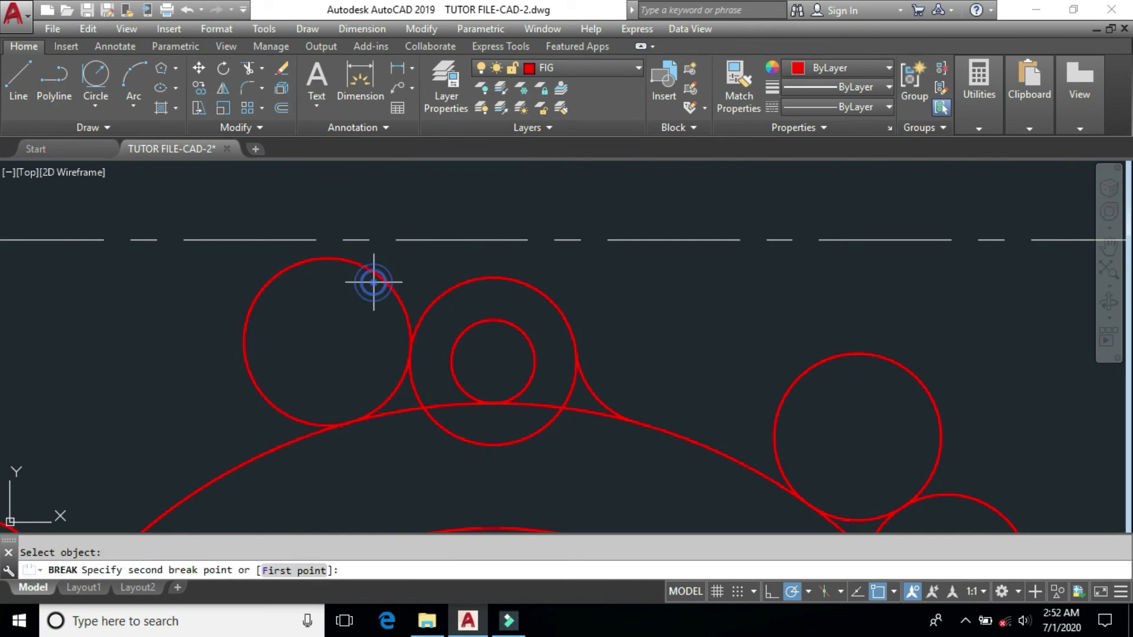
pyautogui.rightClick(374, 282)
pyautogui.click(418, 355)
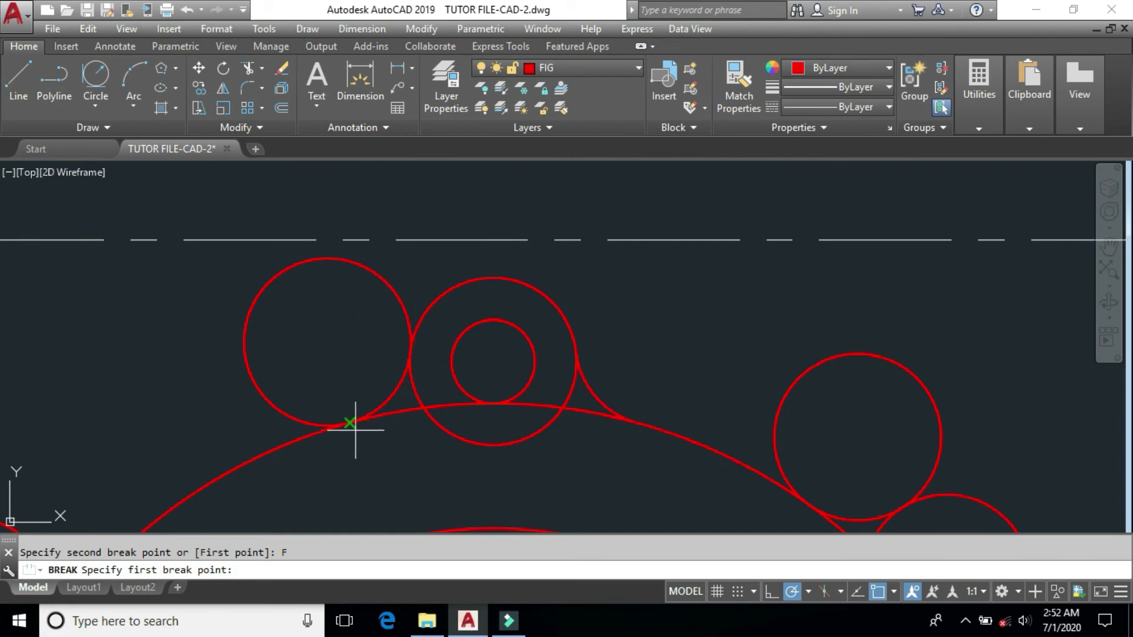
pyautogui.click(410, 352)
pyautogui.click(354, 426)
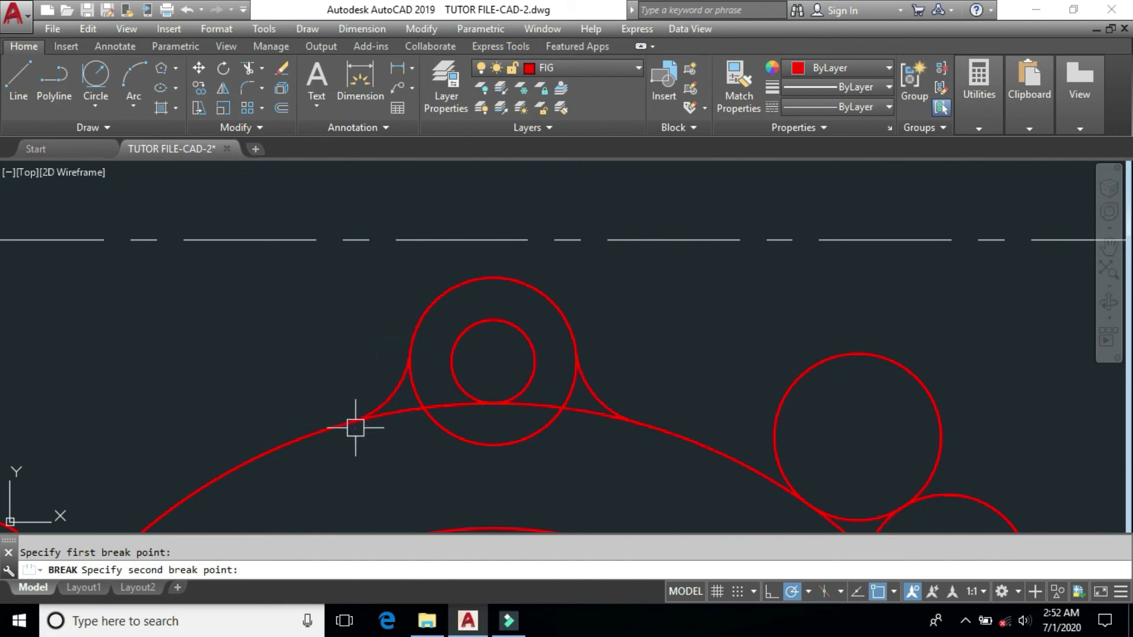
# - Trim away the lower part of the top boss circle between its intersections
pyautogui.press('Return')
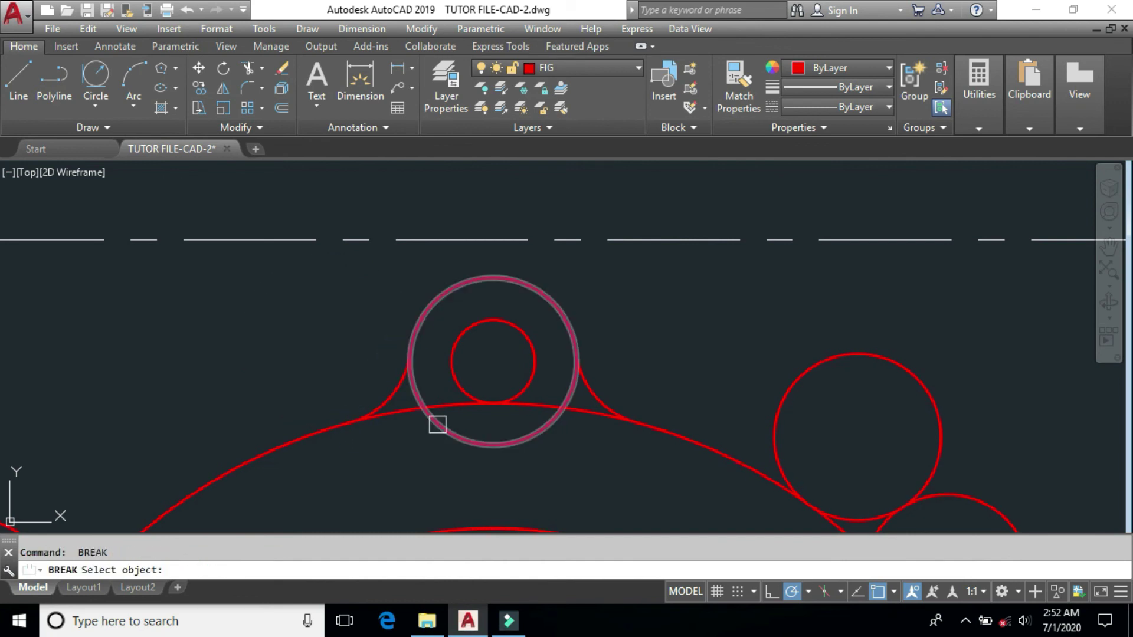
pyautogui.click(444, 426)
pyautogui.rightClick(441, 426)
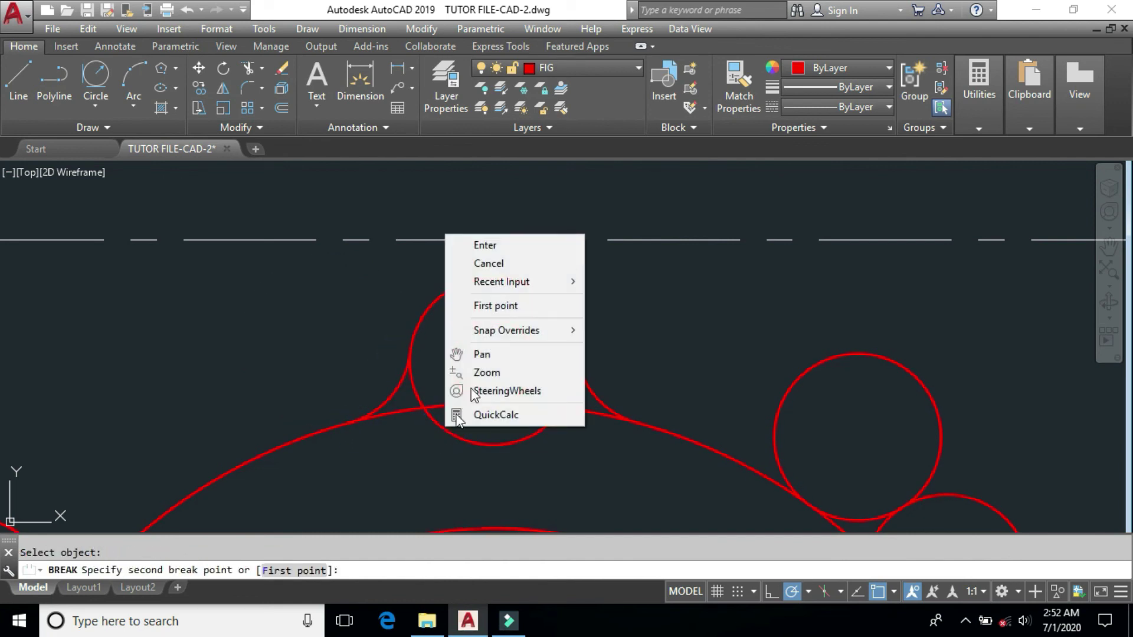
pyautogui.click(502, 307)
pyautogui.click(407, 356)
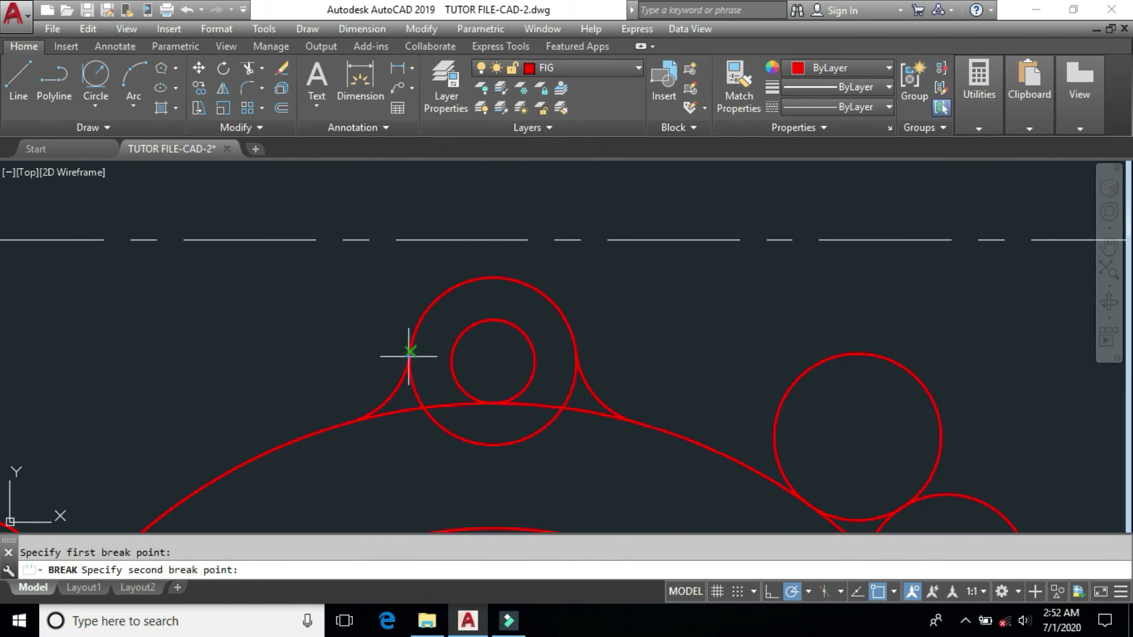
pyautogui.click(578, 350)
# - Break the large outer circle between the two tangent points under the top lobe
pyautogui.press('Return')
pyautogui.click(558, 405)
pyautogui.rightClick(558, 406)
pyautogui.click(606, 476)
pyautogui.click(635, 423)
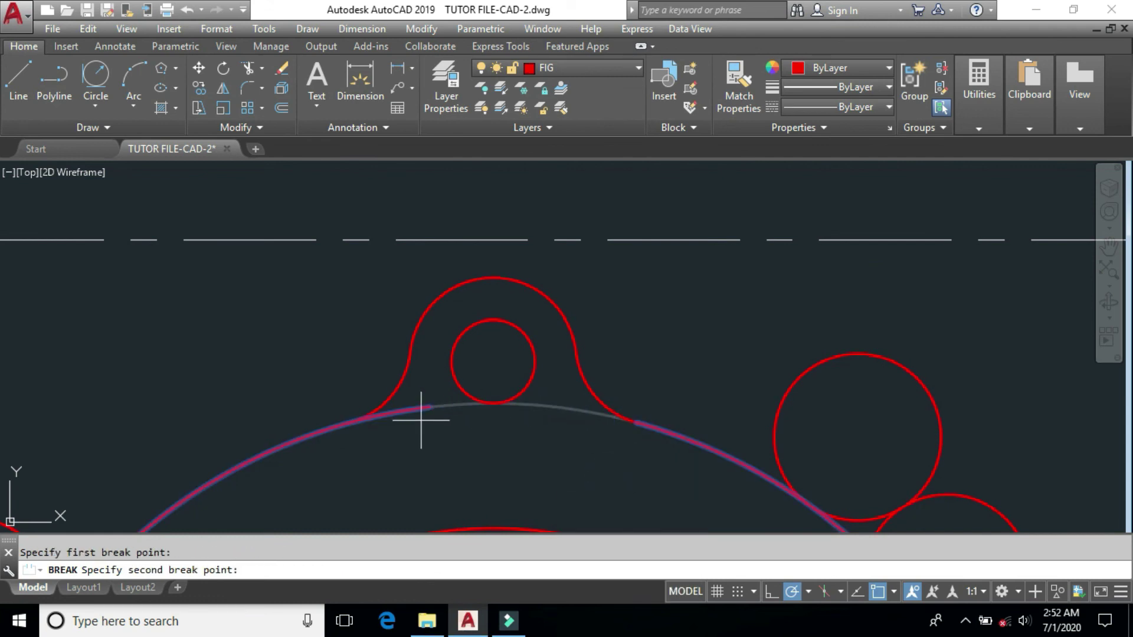
pyautogui.click(354, 423)
pyautogui.scroll(-3, 324, 354)
pyautogui.scroll(2, 444, 417)
pyautogui.scroll(3, 539, 377)
# - Start another BREAK on the right-hand blend circle
pyautogui.click(536, 313)
pyautogui.press('Return')
pyautogui.click(536, 308)
# - Break the right-hand blend circle at its intersection points
pyautogui.rightClick(537, 313)
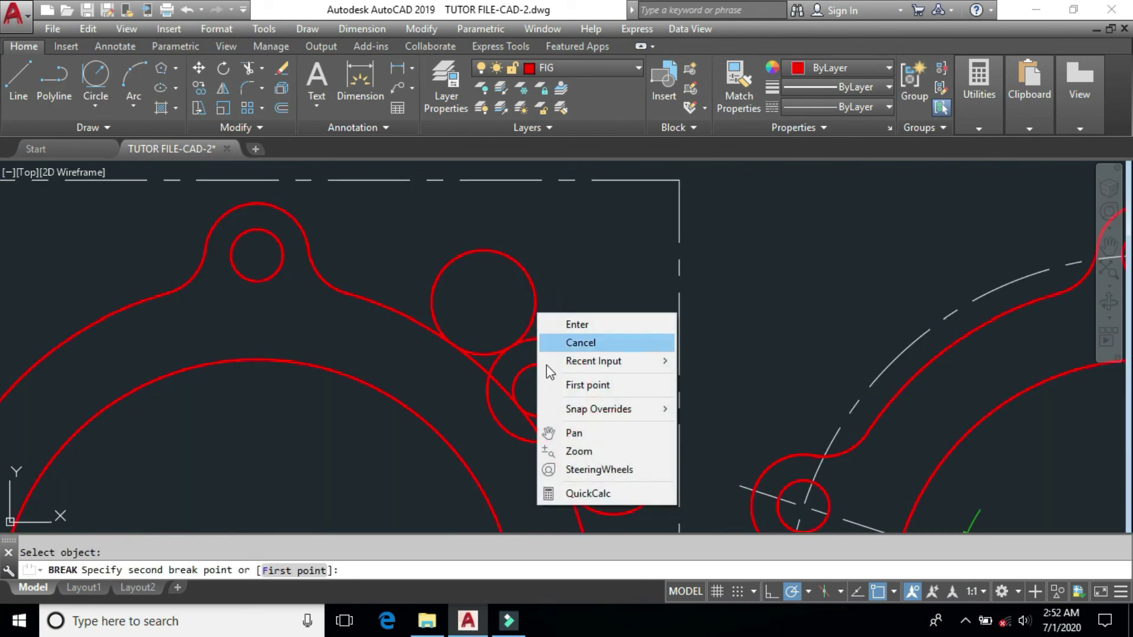
pyautogui.click(584, 386)
pyautogui.click(452, 343)
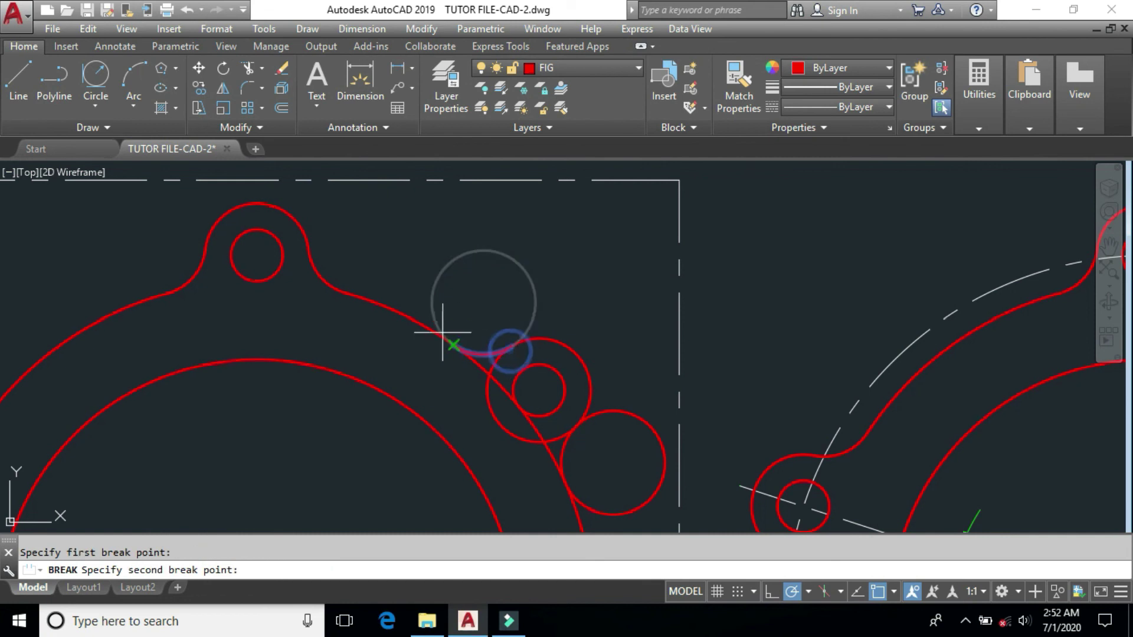
pyautogui.click(450, 336)
# - Trim the lower blend circle of the upper-right lobe
pyautogui.press('Return')
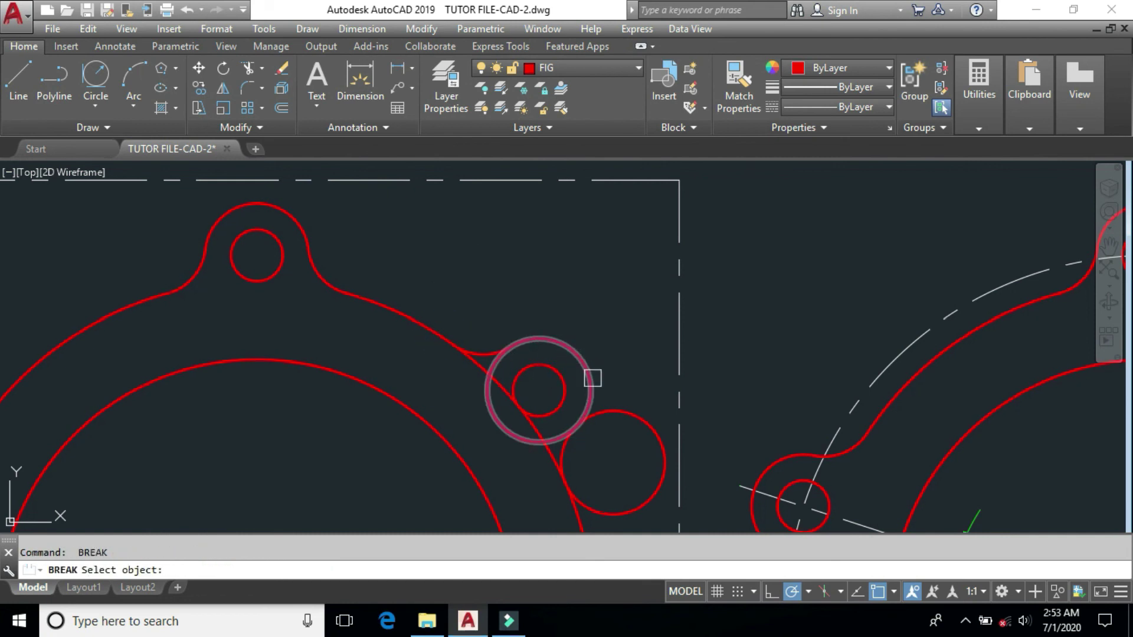
pyautogui.click(610, 416)
pyautogui.rightClick(616, 417)
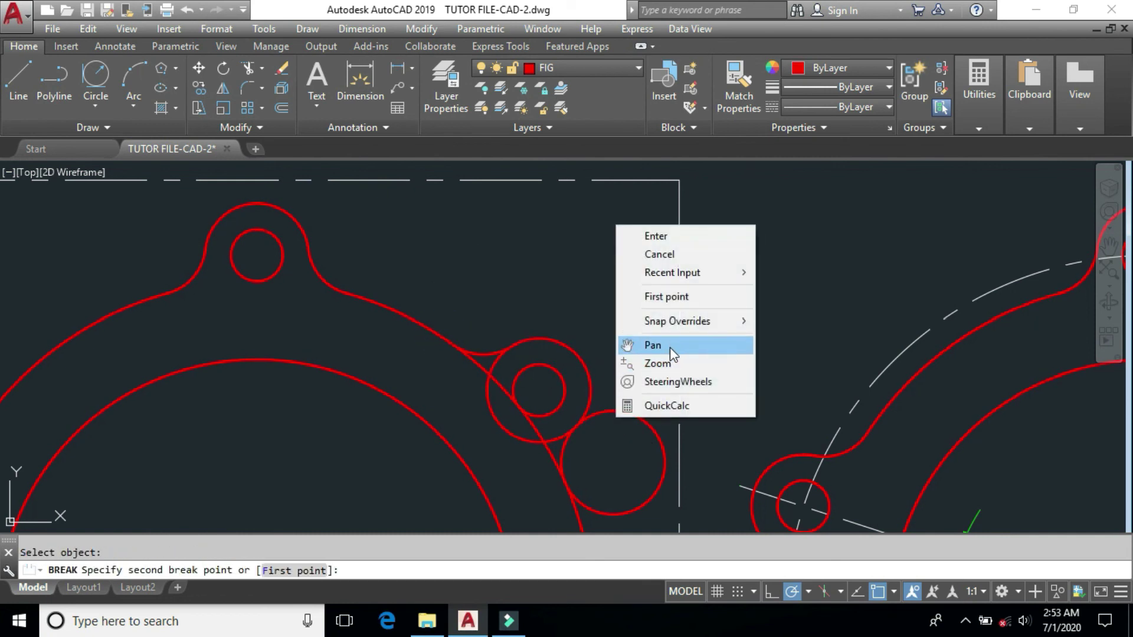
pyautogui.click(677, 296)
pyautogui.click(575, 487)
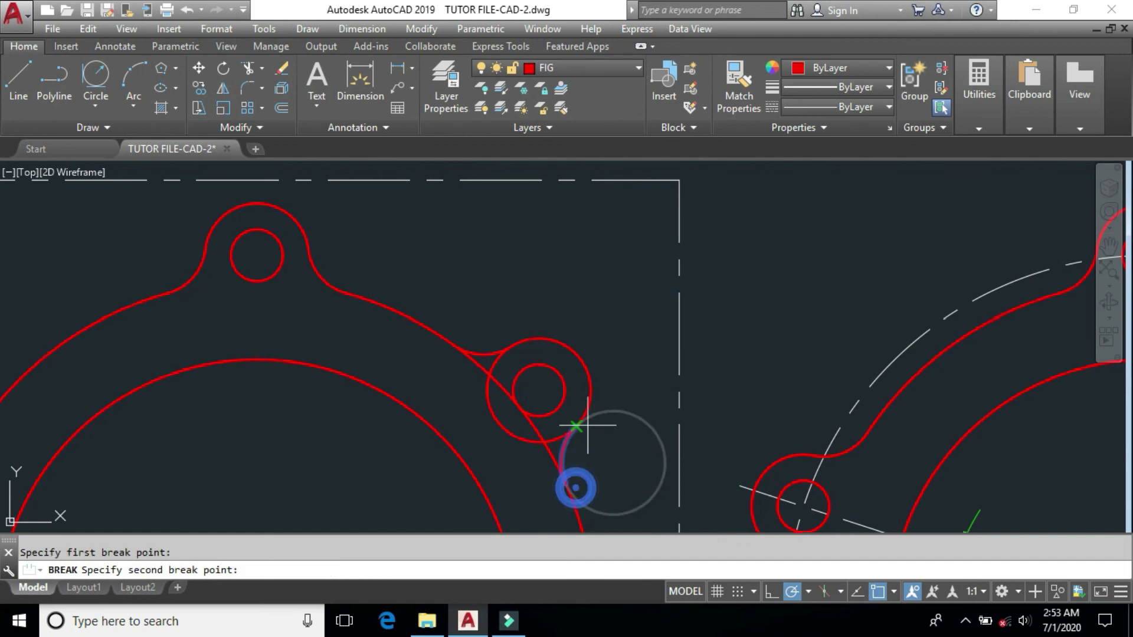
pyautogui.click(581, 422)
# - Trim the upper-right lobe circle between its blend circle intersections
pyautogui.rightClick(608, 373)
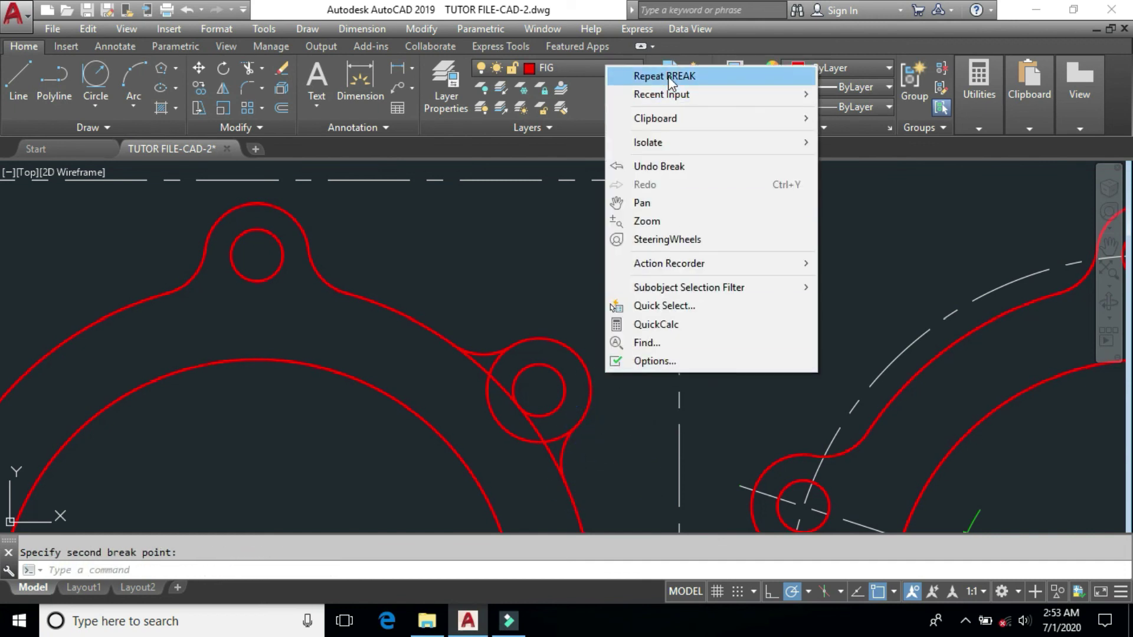
pyautogui.click(668, 77)
pyautogui.click(497, 429)
pyautogui.rightClick(497, 429)
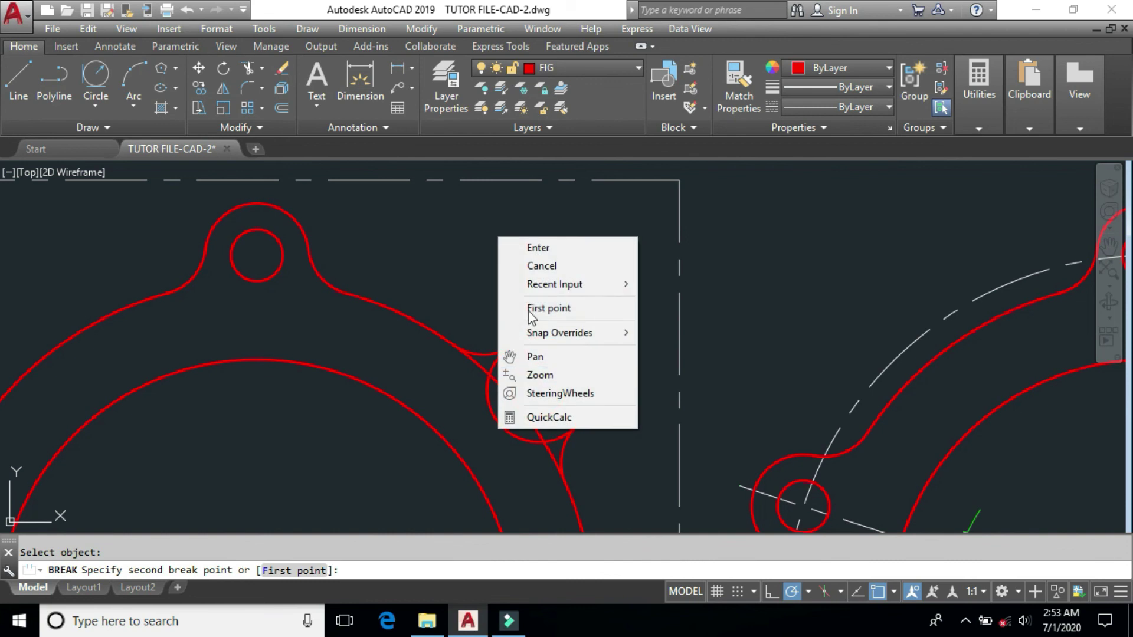
pyautogui.click(535, 306)
pyautogui.click(511, 348)
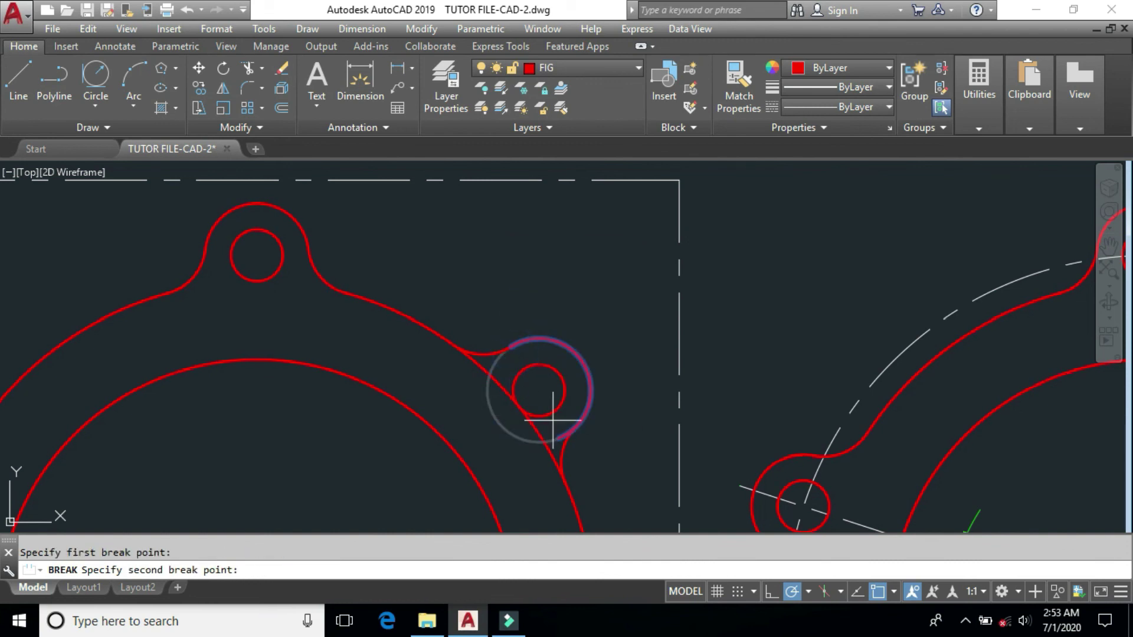
pyautogui.click(576, 426)
# - Remove the outer-circle arc beneath the upper-right lobe
pyautogui.press('Return')
pyautogui.click(547, 450)
pyautogui.rightClick(546, 449)
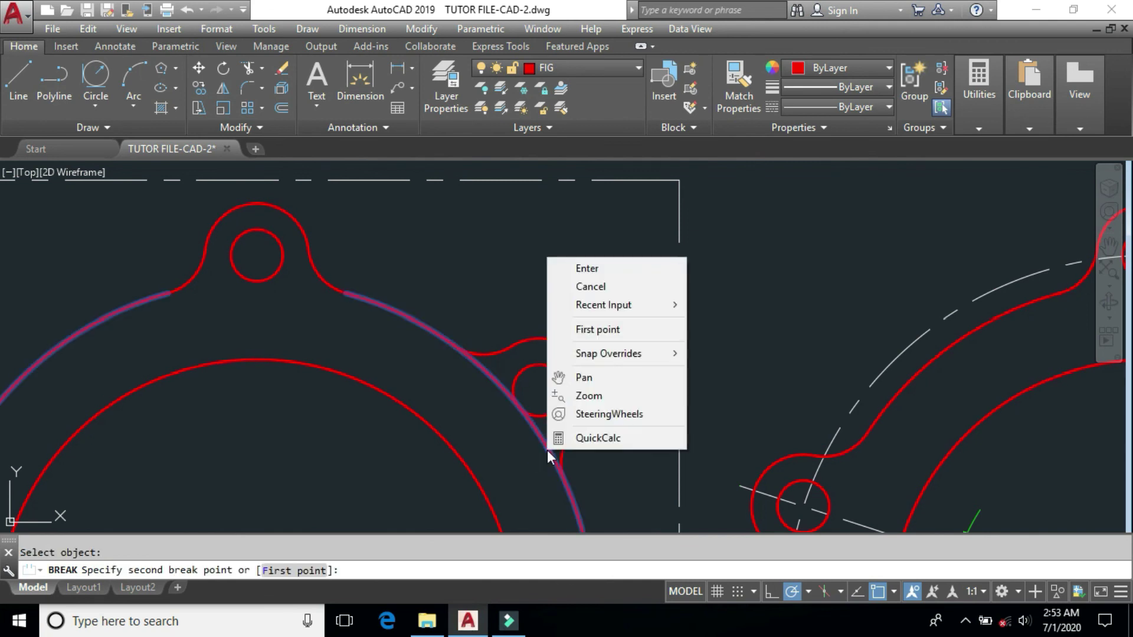
pyautogui.click(598, 329)
pyautogui.click(568, 472)
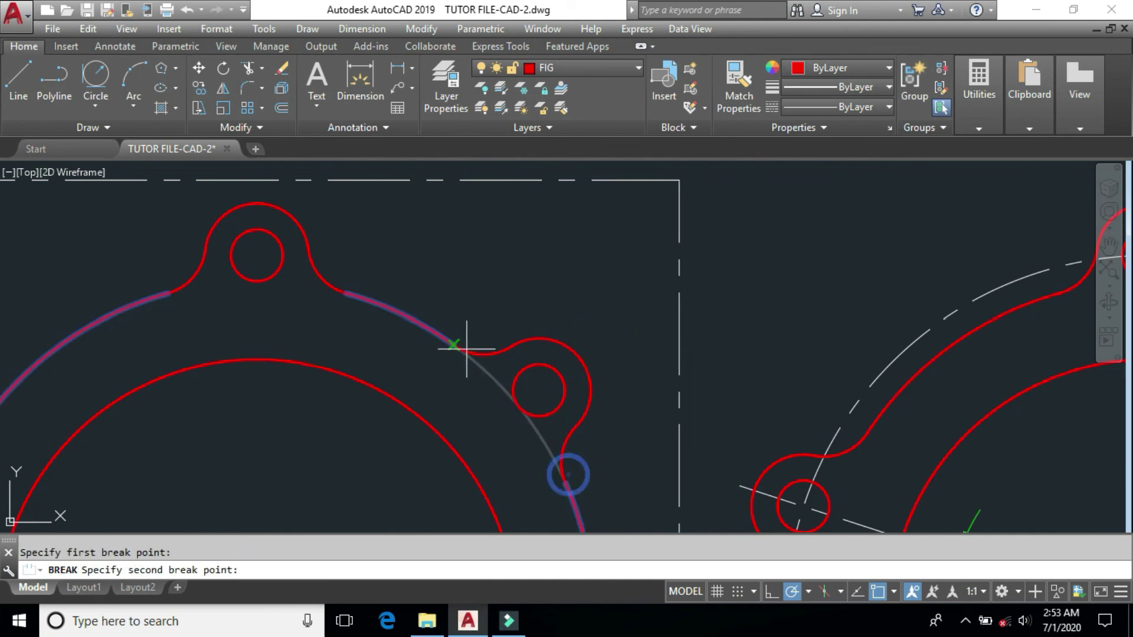
pyautogui.click(467, 344)
pyautogui.scroll(-2, 578, 274)
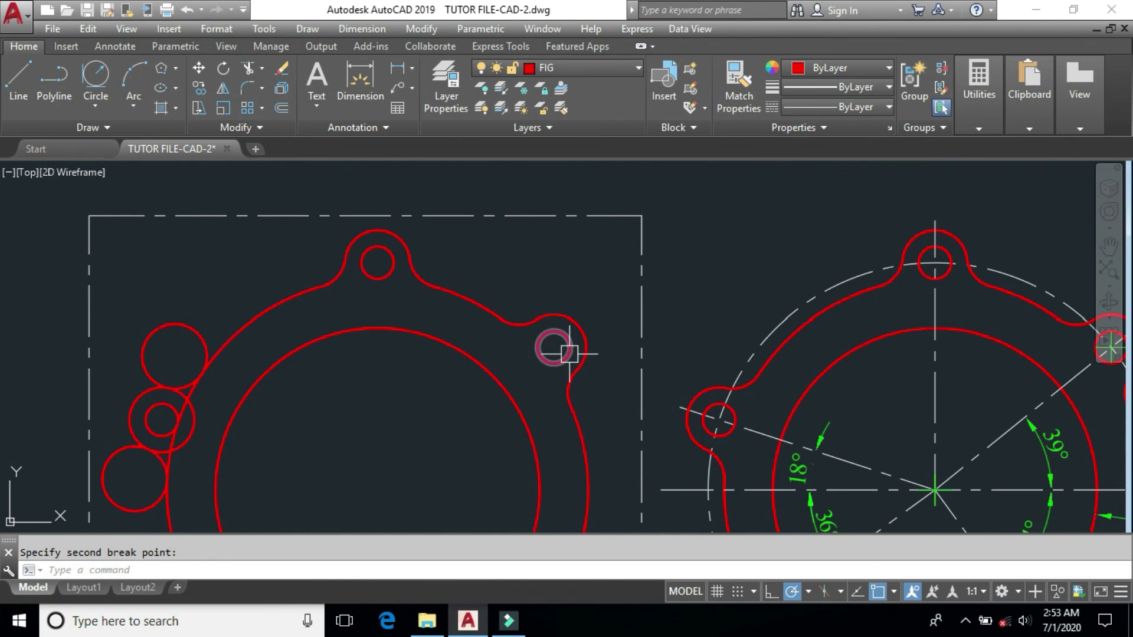
# - Pan to the left lobe and trim its upper blend circle
pyautogui.moveTo(306, 380); pyautogui.dragTo(464, 301, button='middle')
pyautogui.press('Return')
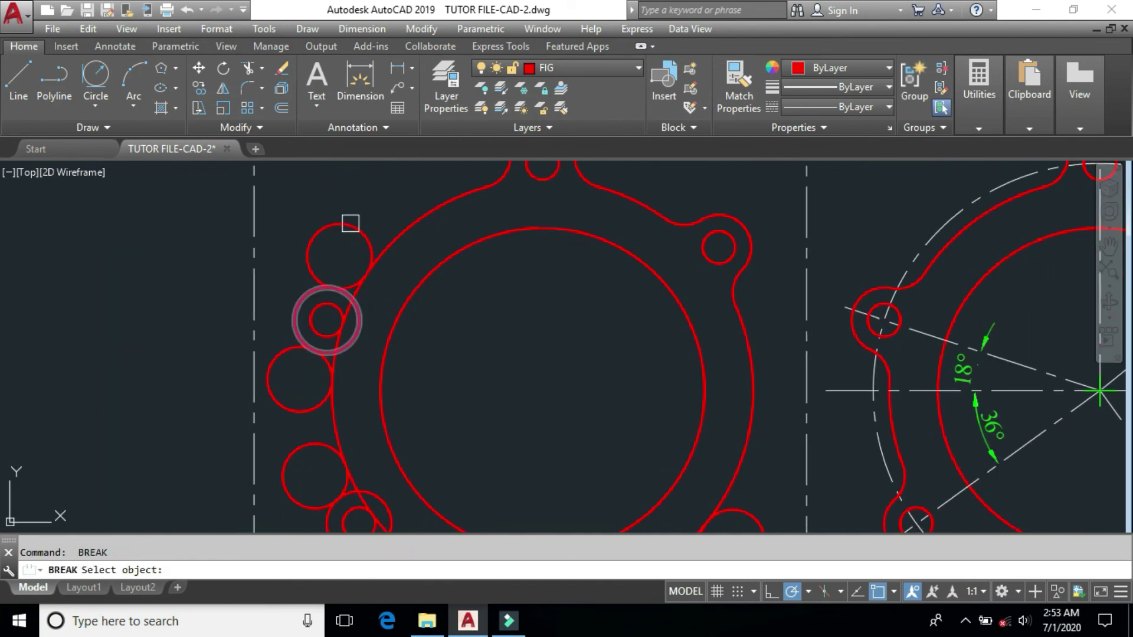
pyautogui.click(349, 222)
pyautogui.rightClick(351, 218)
pyautogui.click(422, 285)
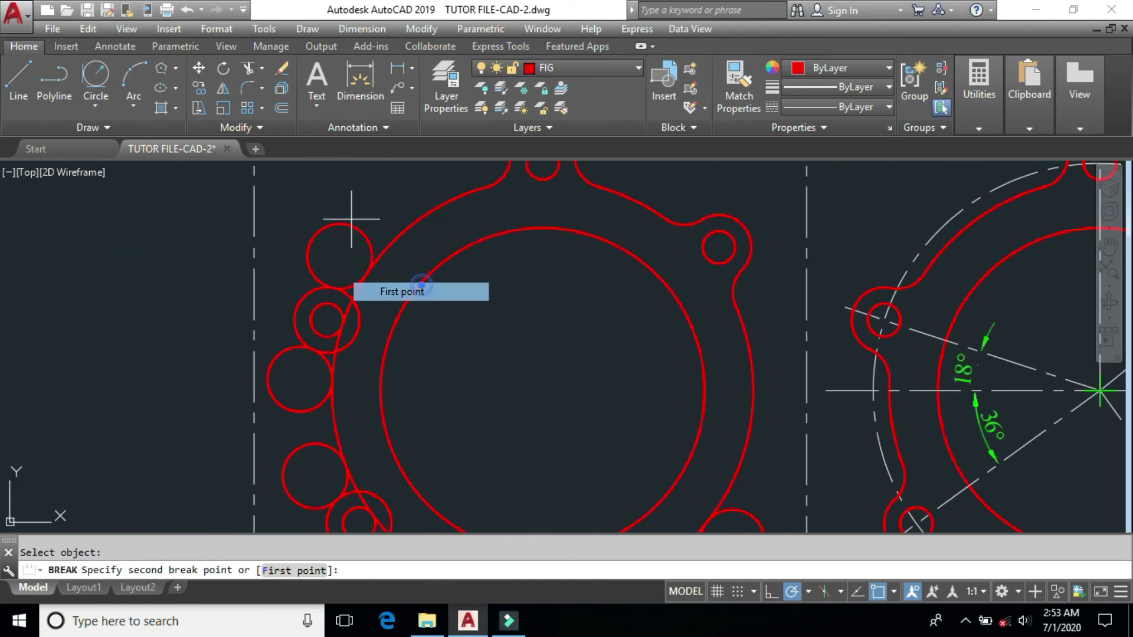
pyautogui.click(356, 272)
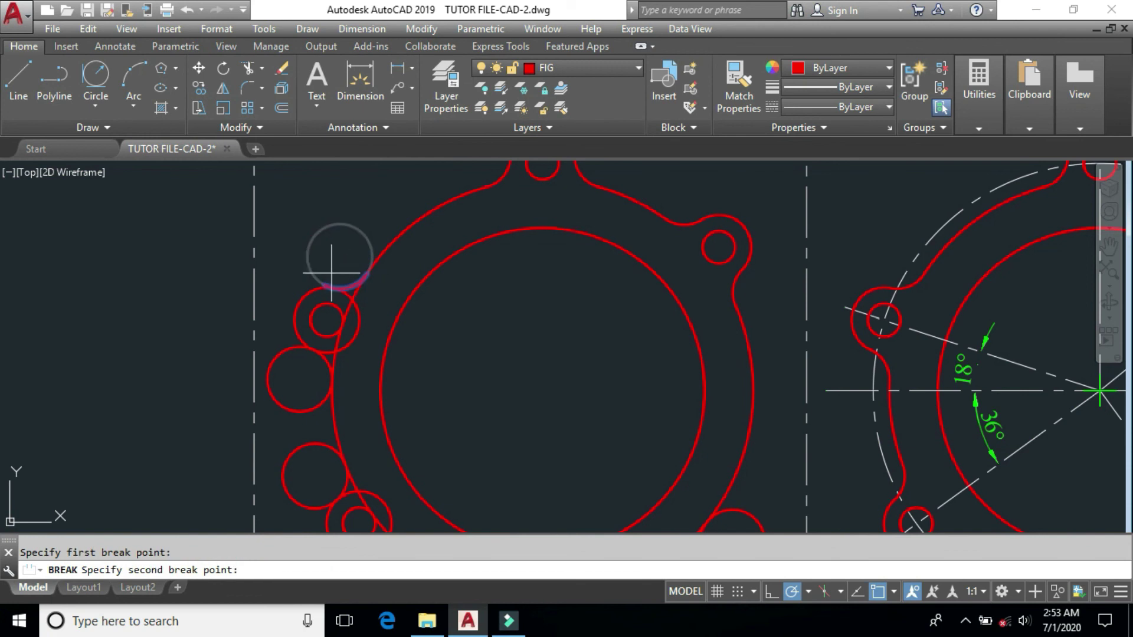
pyautogui.click(328, 285)
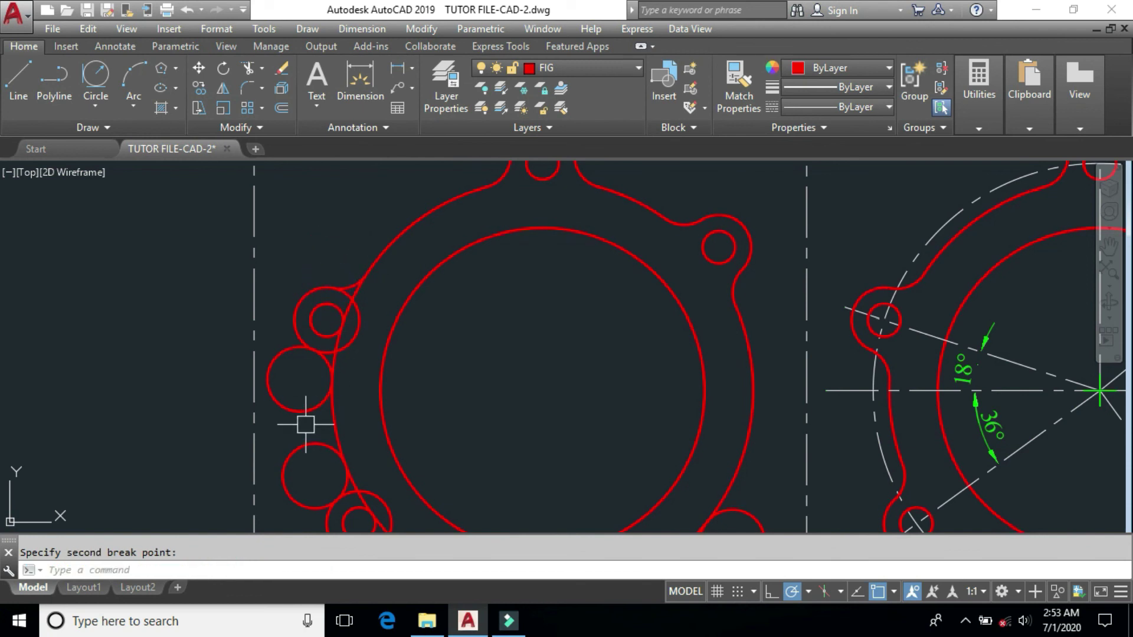
# - Trim the lower blend circle of the left lobe, removing most of it
pyautogui.scroll(2, 312, 400)
pyautogui.press('Return')
pyautogui.click(313, 402)
pyautogui.rightClick(311, 401)
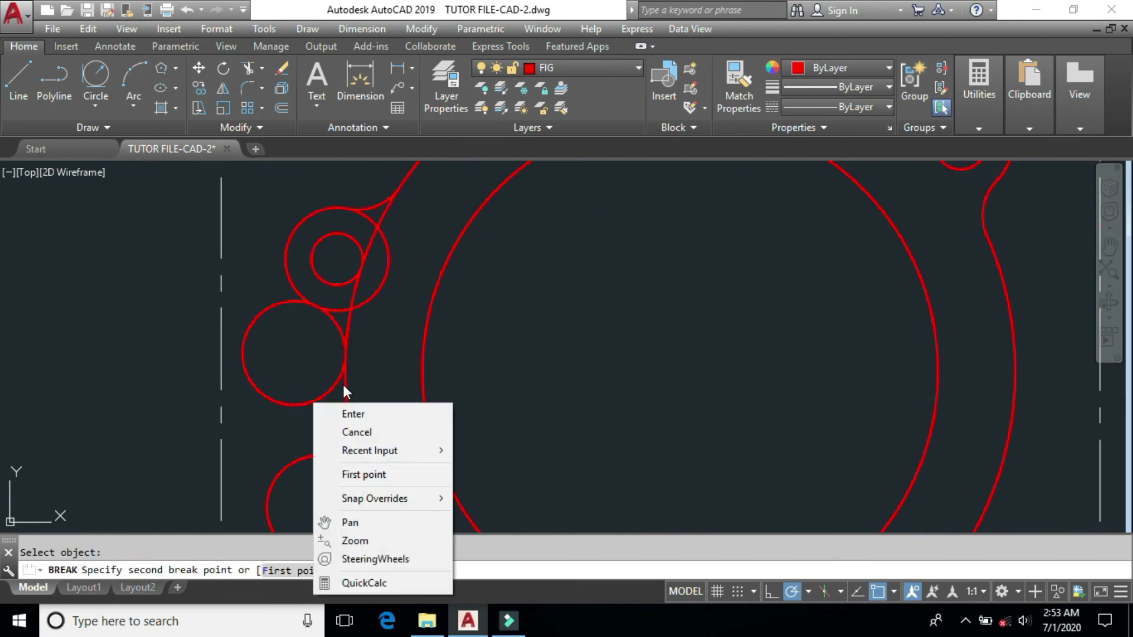
pyautogui.click(359, 472)
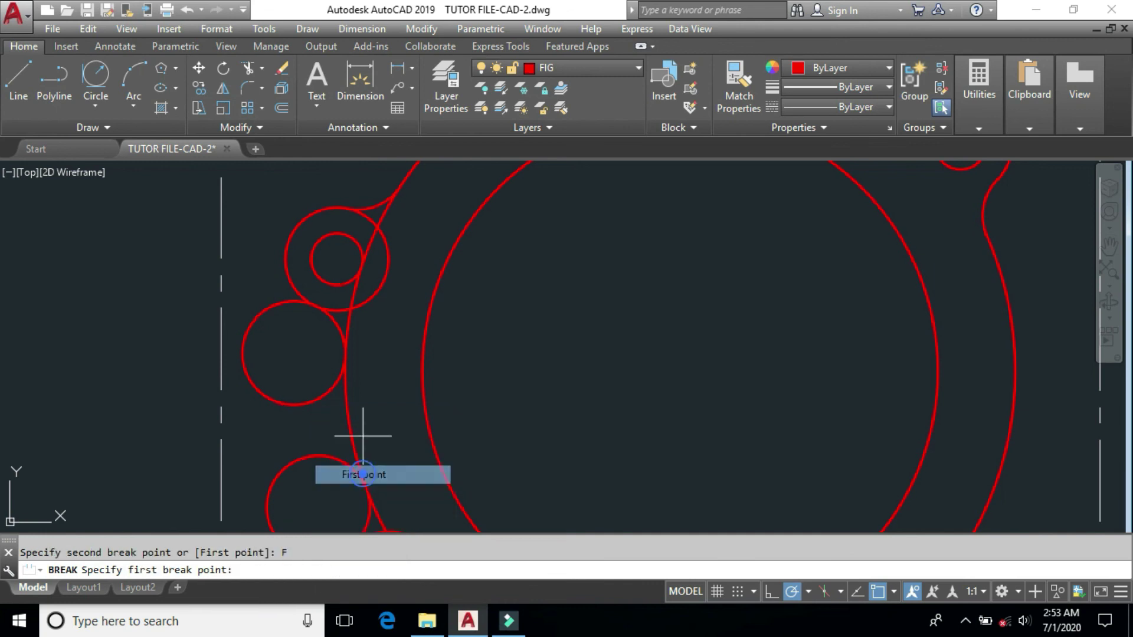
pyautogui.click(309, 301)
pyautogui.click(344, 365)
# - Trim the left lobe circle between its blend circle intersections
pyautogui.press('Return')
pyautogui.click(386, 273)
pyautogui.rightClick(388, 278)
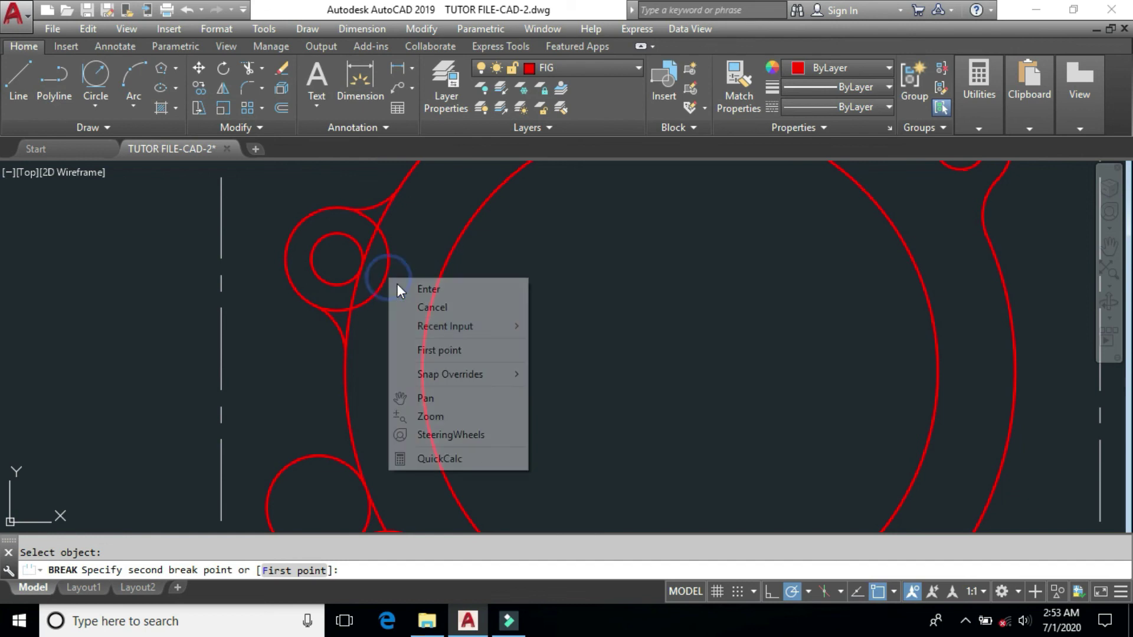
pyautogui.click(437, 352)
pyautogui.click(317, 305)
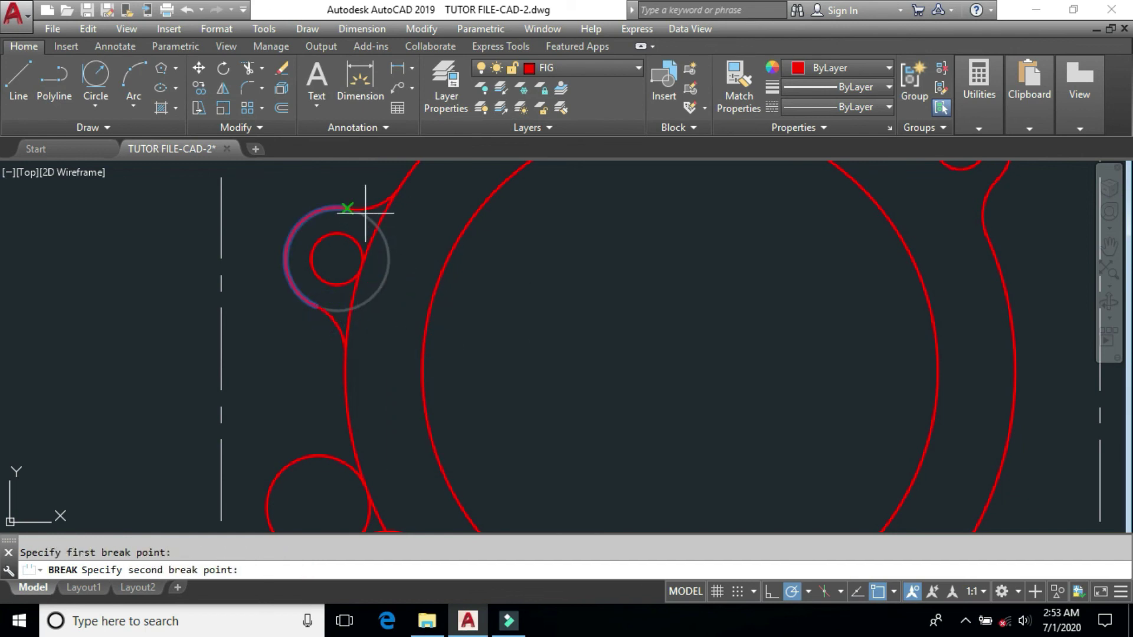
pyautogui.click(365, 210)
# - Remove the outer-circle arc beside the left lobe
pyautogui.press('Return')
pyautogui.click(379, 229)
pyautogui.rightClick(378, 228)
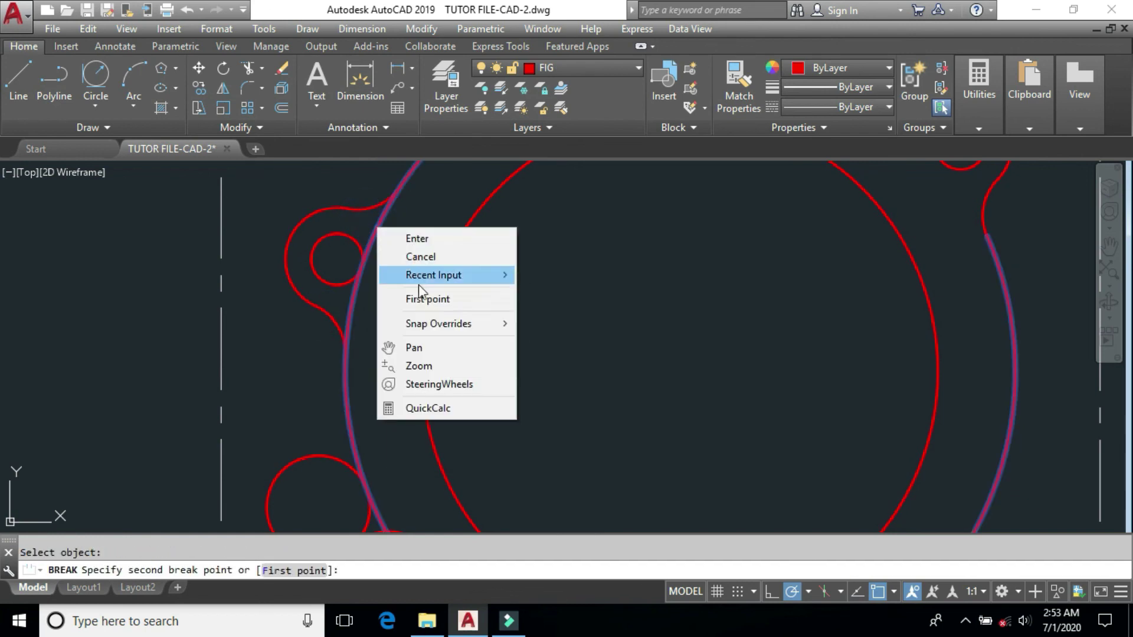
pyautogui.click(428, 299)
pyautogui.click(401, 193)
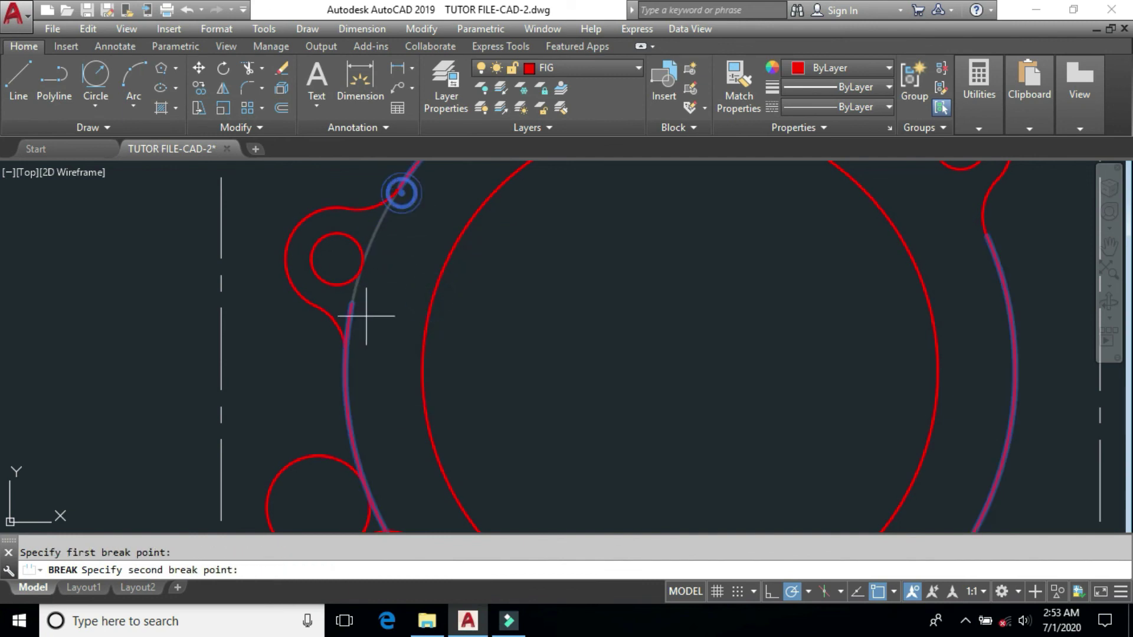
pyautogui.click(346, 356)
pyautogui.scroll(-5, 366, 448)
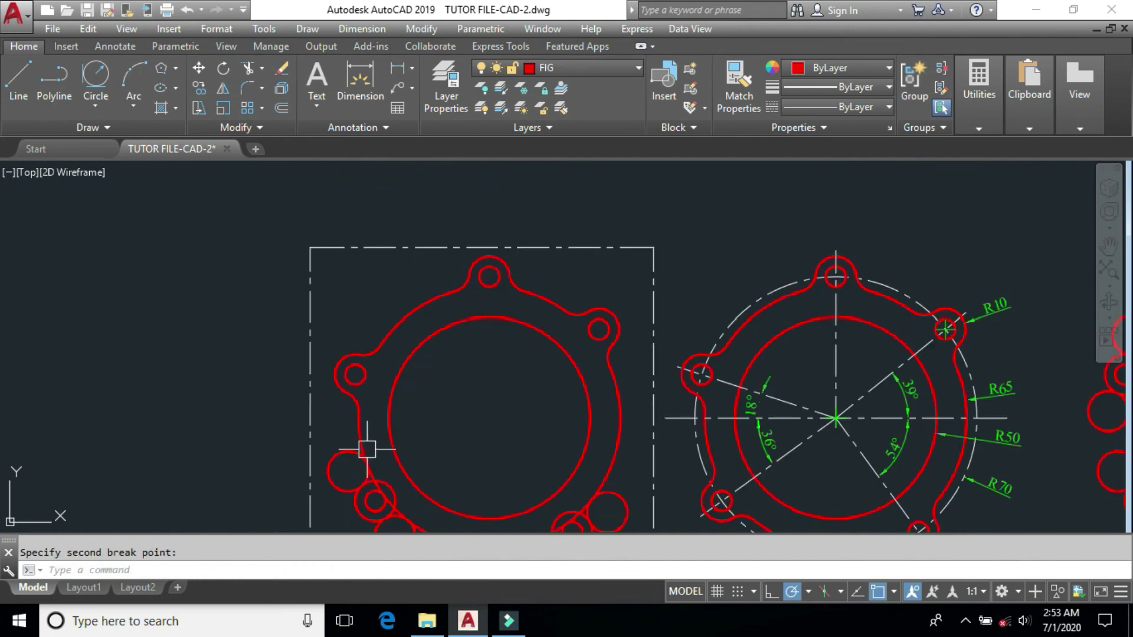